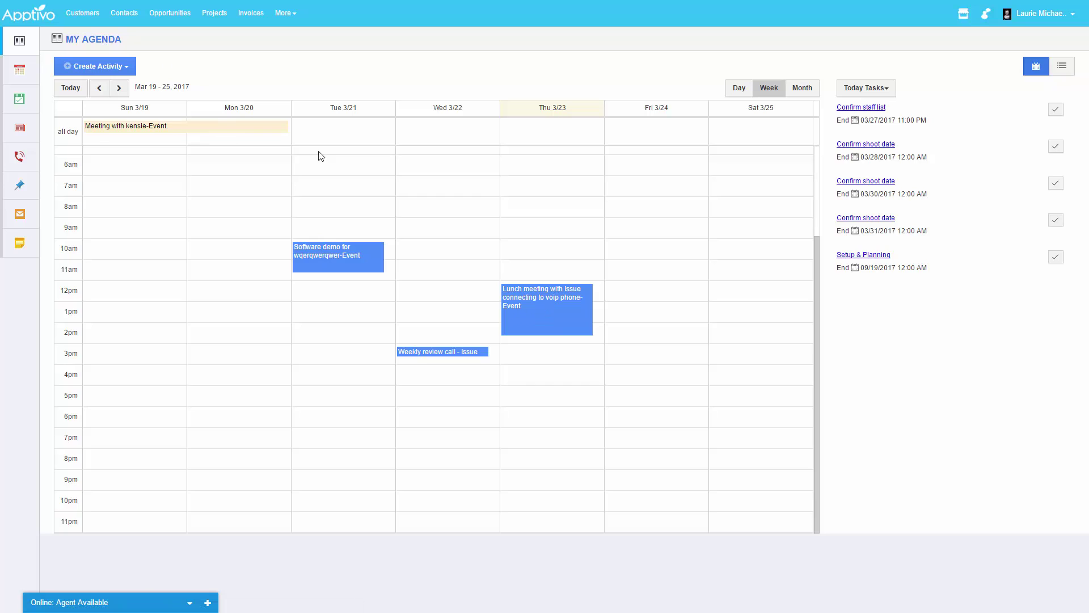
# Step: Review the Confirm shoot date task and the Weekly review call event, then close the details panel
pyautogui.click(868, 145)
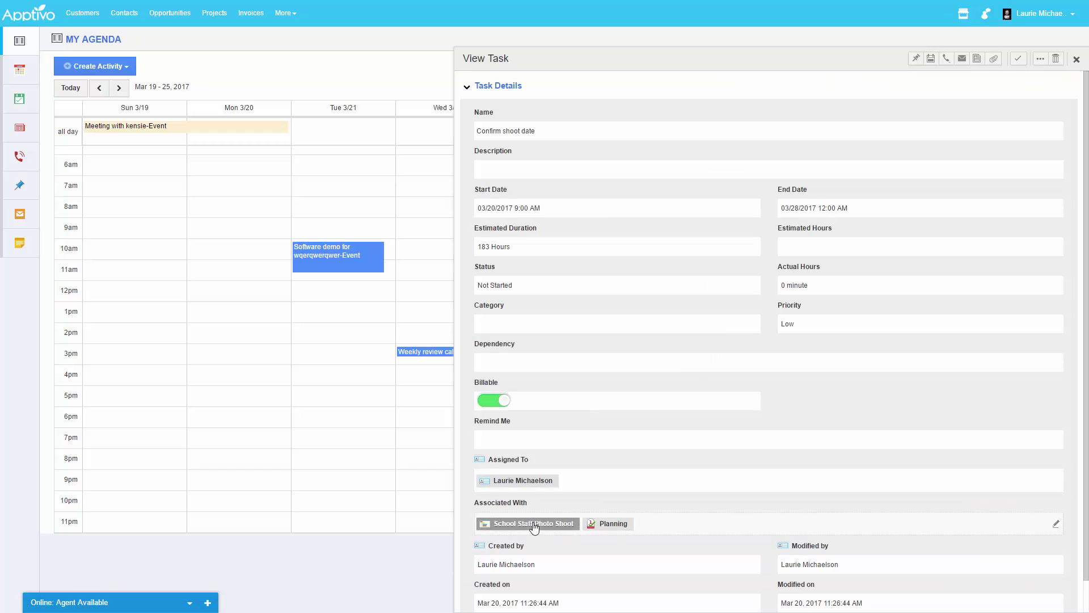
pyautogui.click(420, 351)
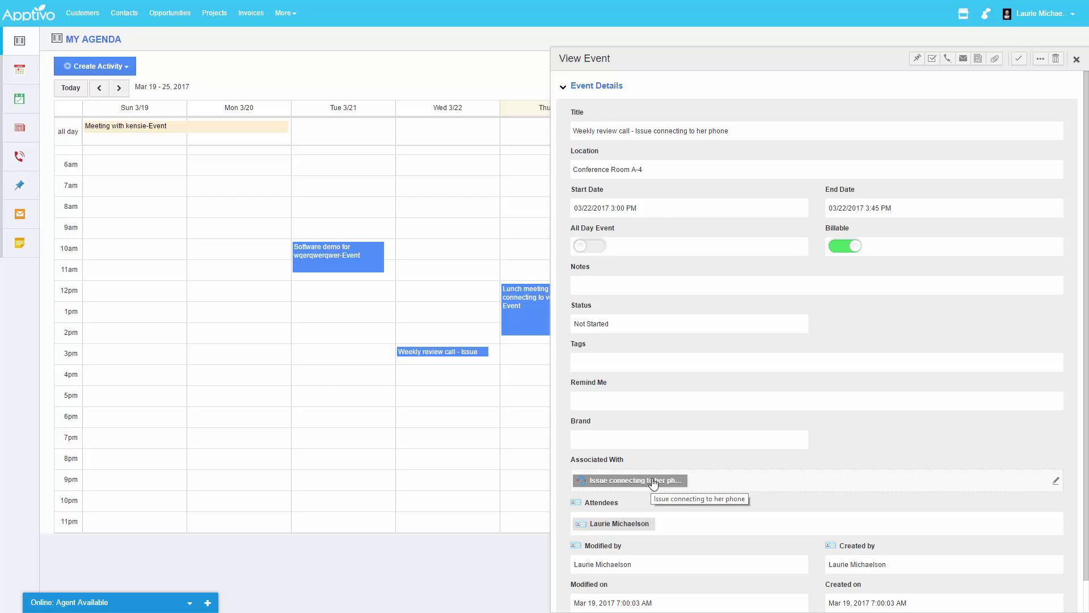
pyautogui.click(1078, 60)
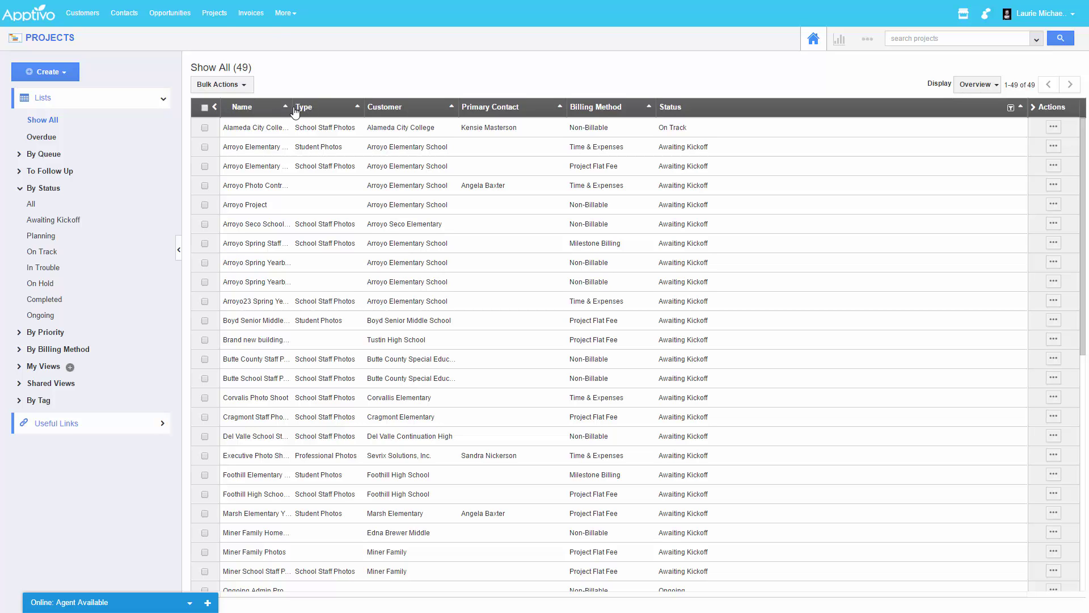
# Step: Widen the project Name column, expand the Billing Method and Priority filters, and start a new custom view
pyautogui.moveTo(291, 117); pyautogui.dragTo(442, 125)
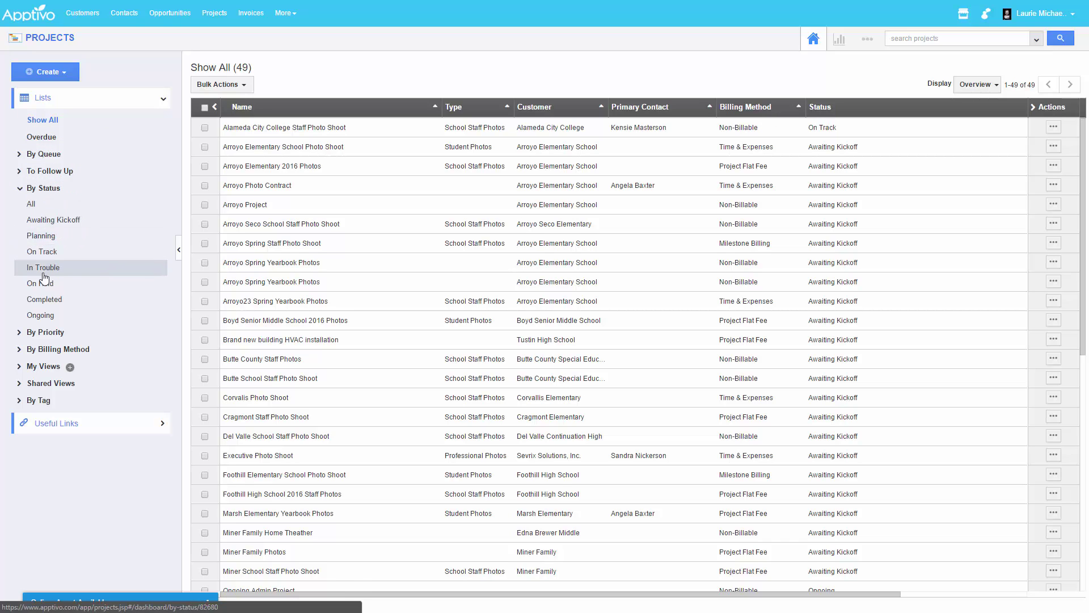
pyautogui.click(50, 350)
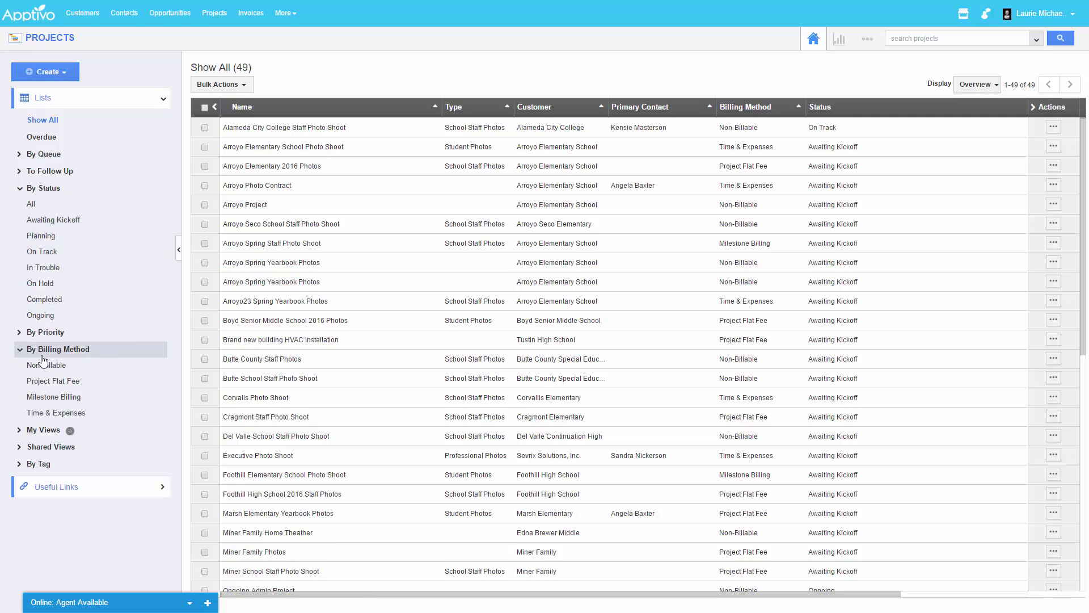
pyautogui.click(50, 335)
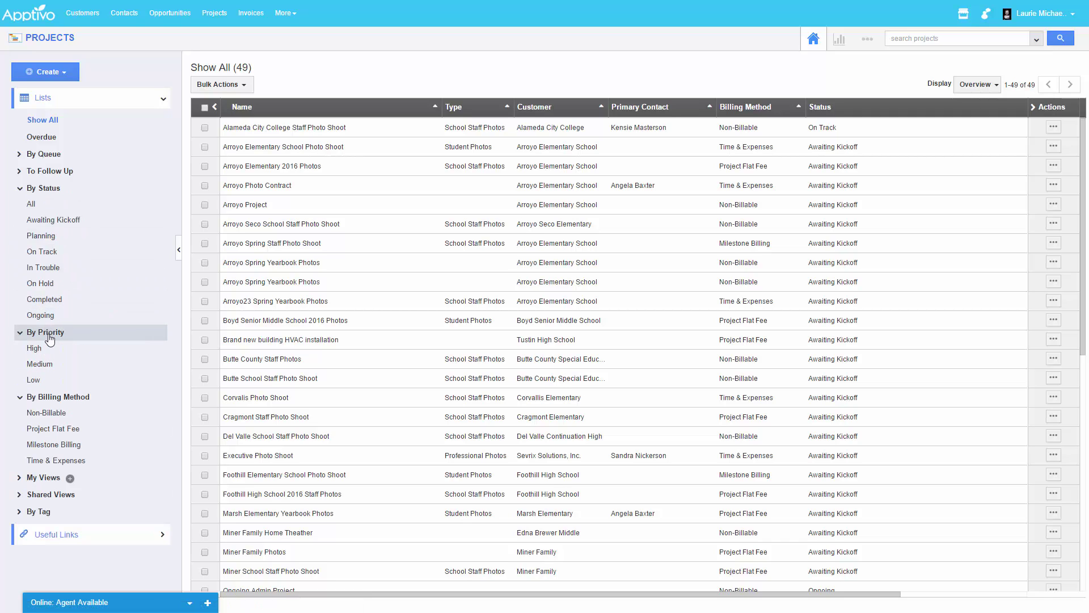
pyautogui.click(70, 479)
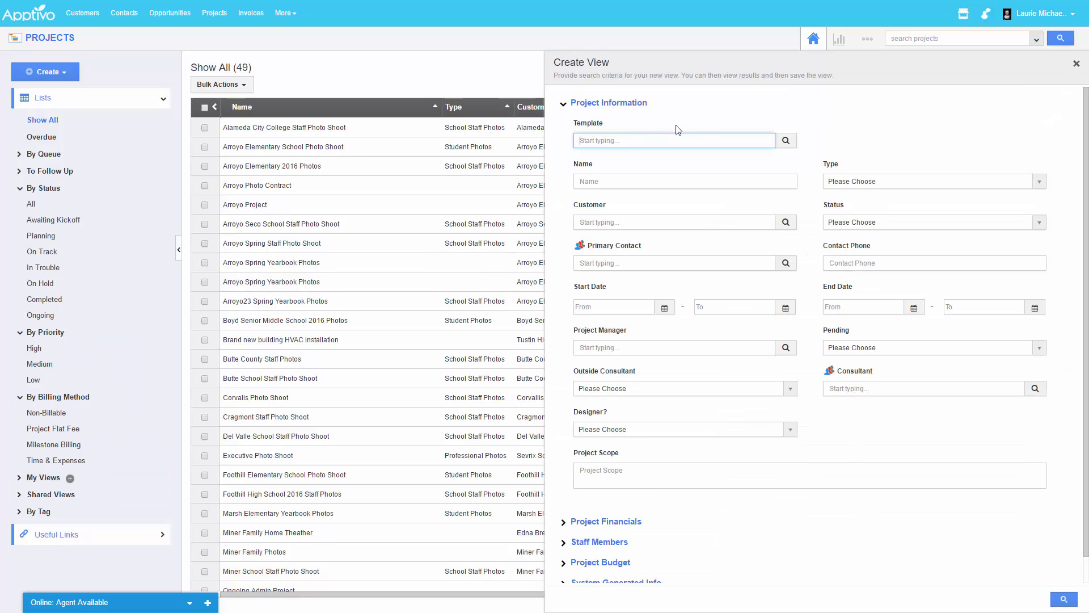
# Step: Filter the view to project type School Staff Photos and search, giving 27 results
pyautogui.click(873, 184)
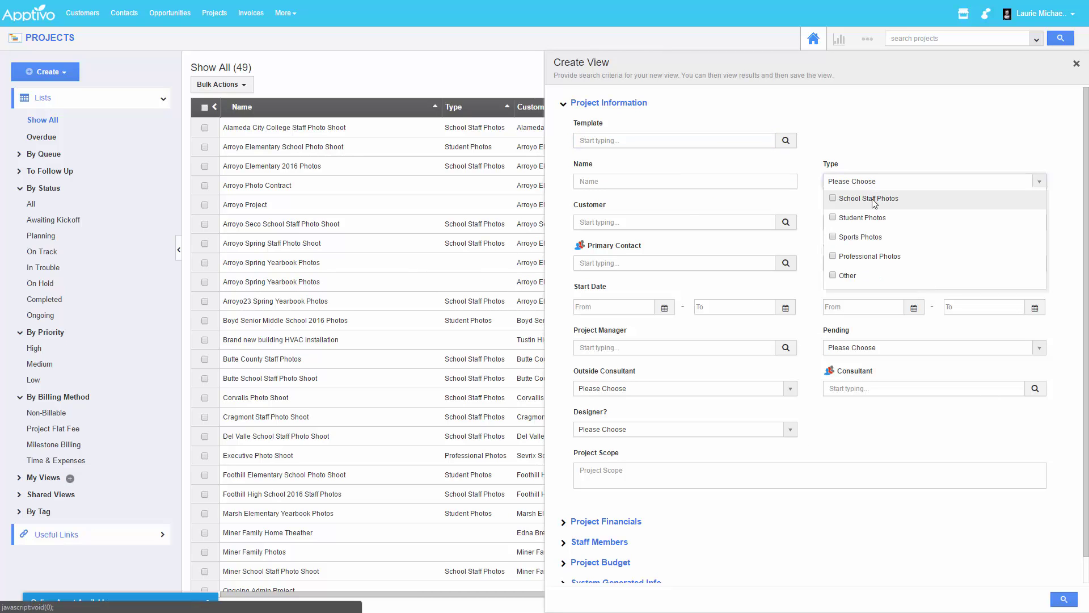
pyautogui.click(1064, 600)
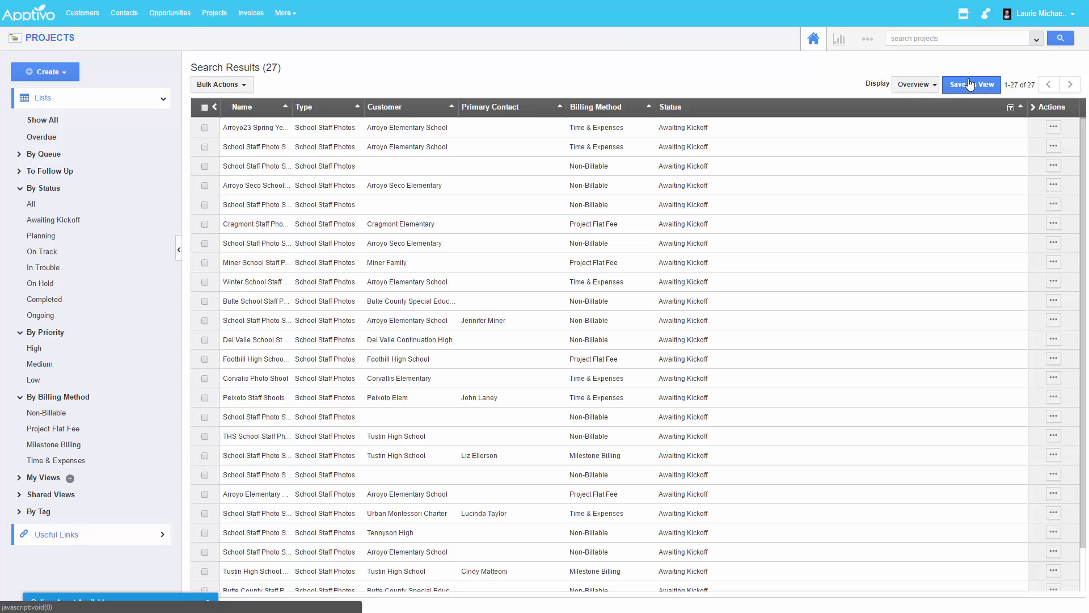
# Step: Export all 27 School Staff Photos projects in the current view to .xls and open the file
pyautogui.click(205, 107)
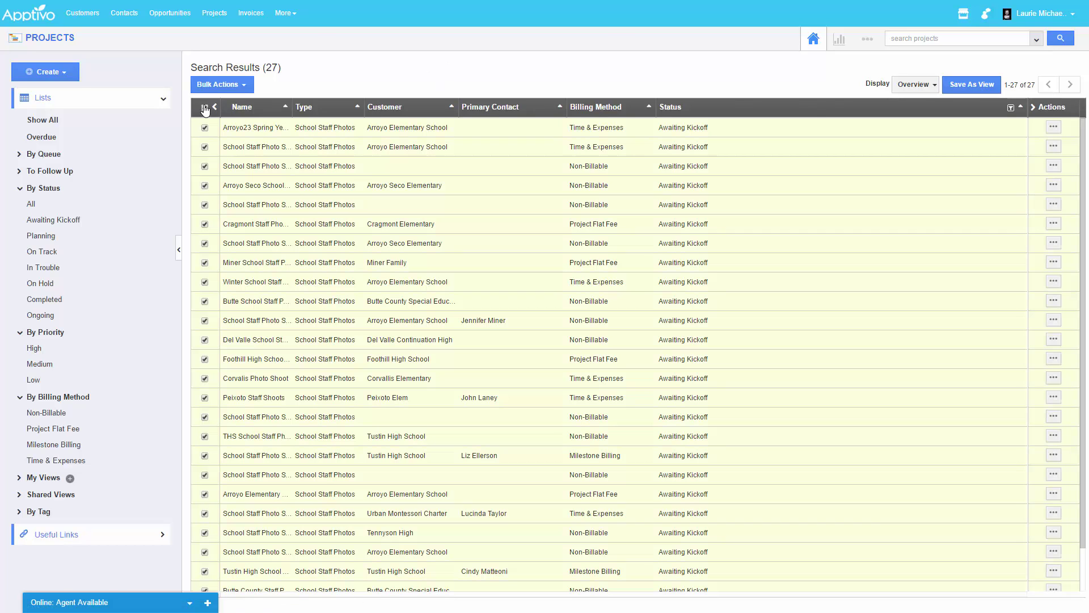
pyautogui.click(215, 85)
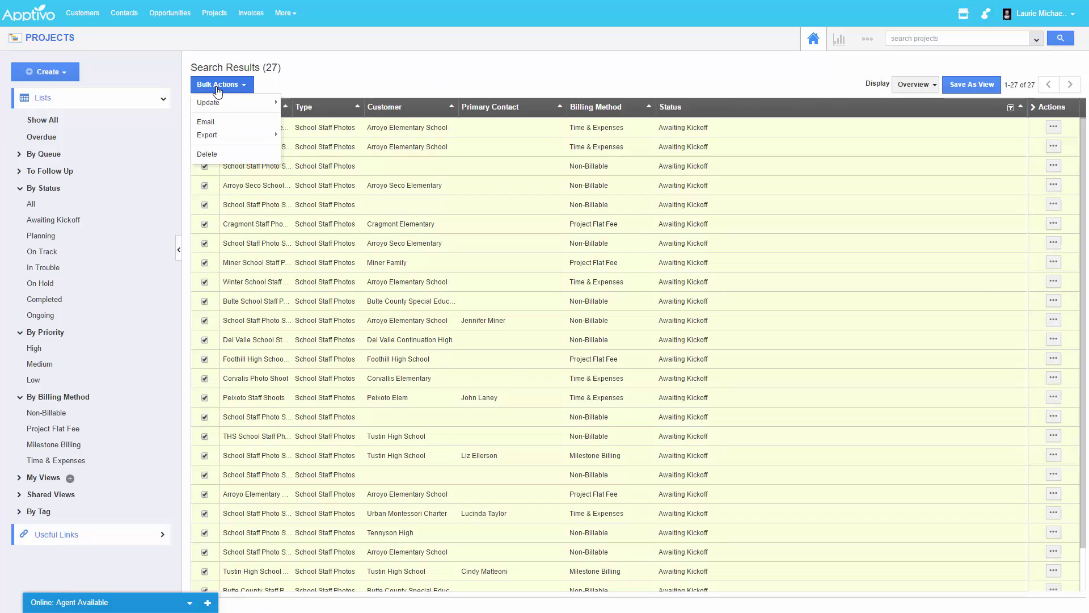
pyautogui.moveTo(223, 102)
pyautogui.moveTo(292, 107)
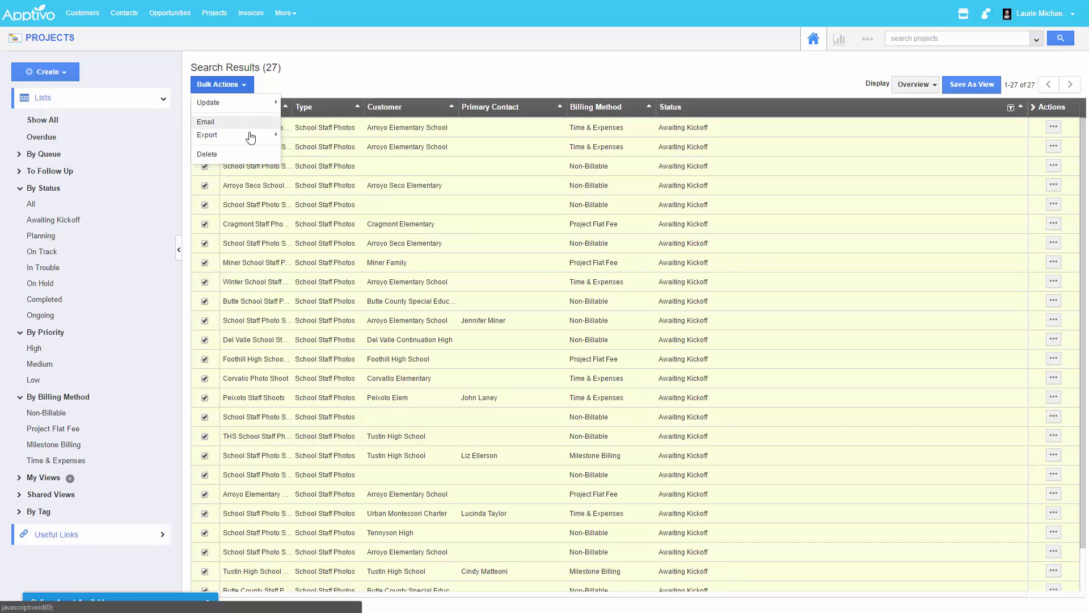
pyautogui.moveTo(267, 135)
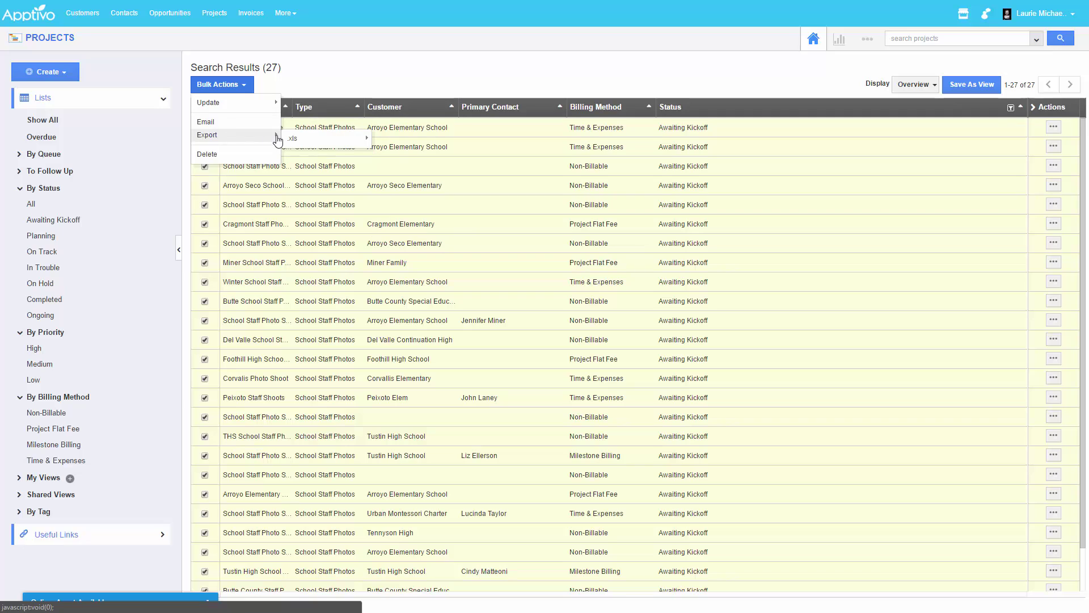
pyautogui.moveTo(306, 141)
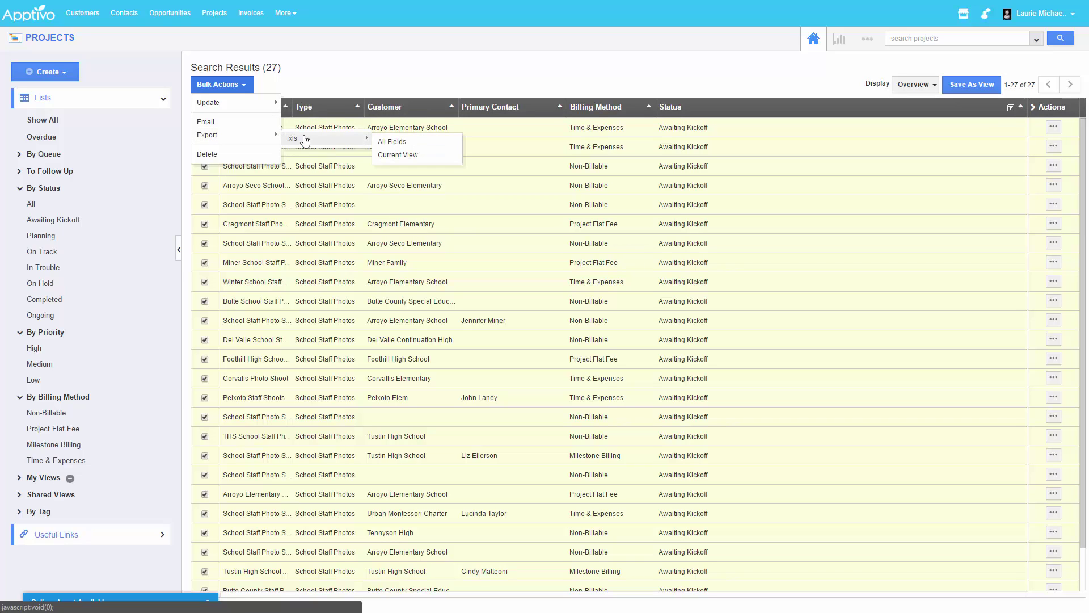
pyautogui.click(395, 157)
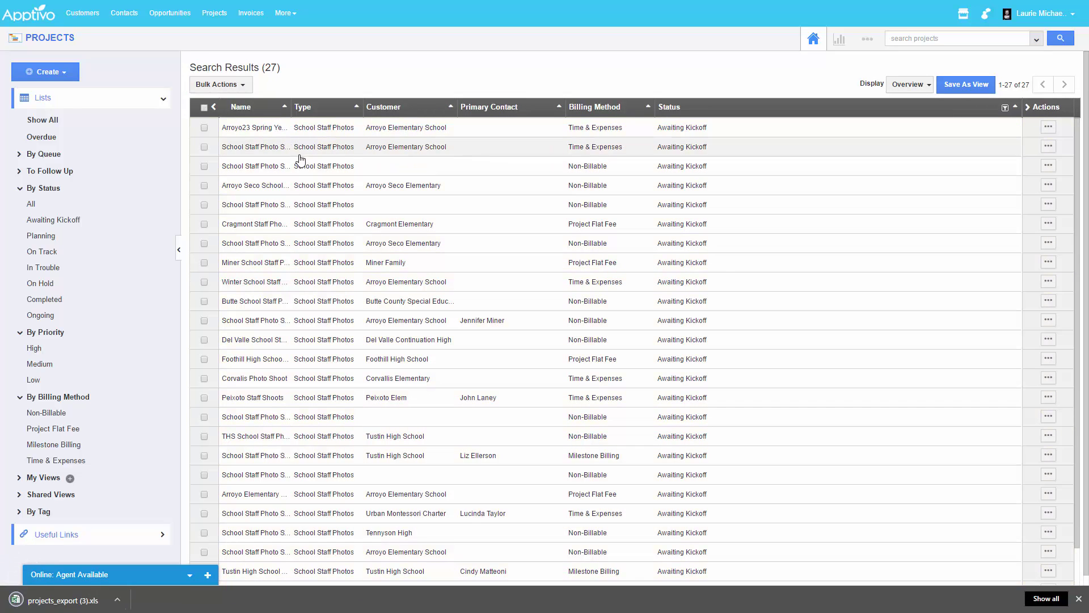
pyautogui.click(55, 604)
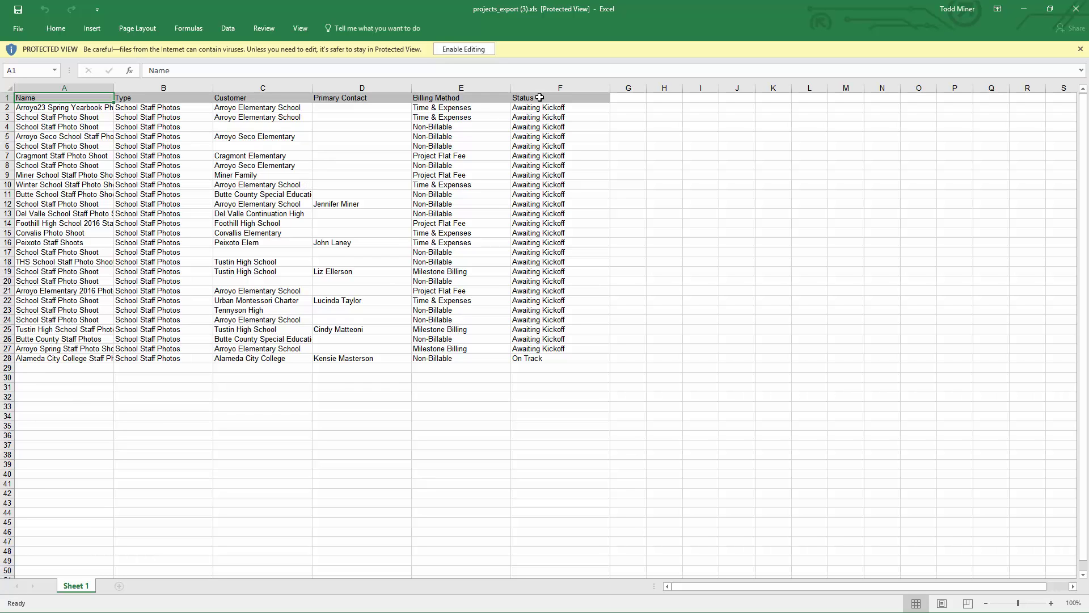
# Step: Close the projects_export (3).xls spreadsheet in Excel
pyautogui.click(1076, 9)
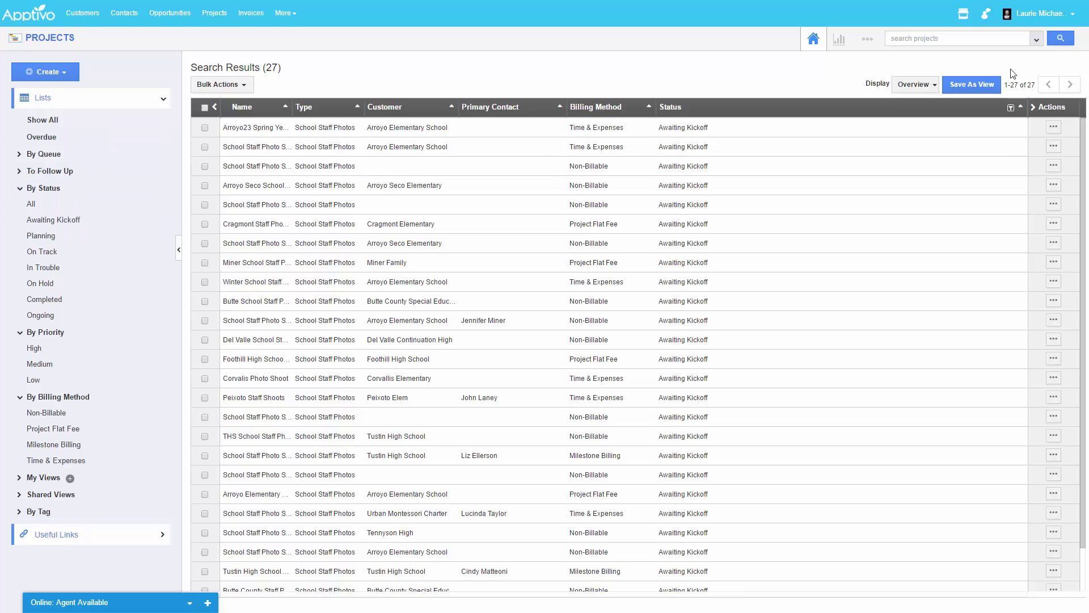
# Step: Search projects for 'alameda' and open the Alameda City College Staff Photo Shoot details
pyautogui.click(949, 45)
pyautogui.write('alameda')
pyautogui.press('Return')
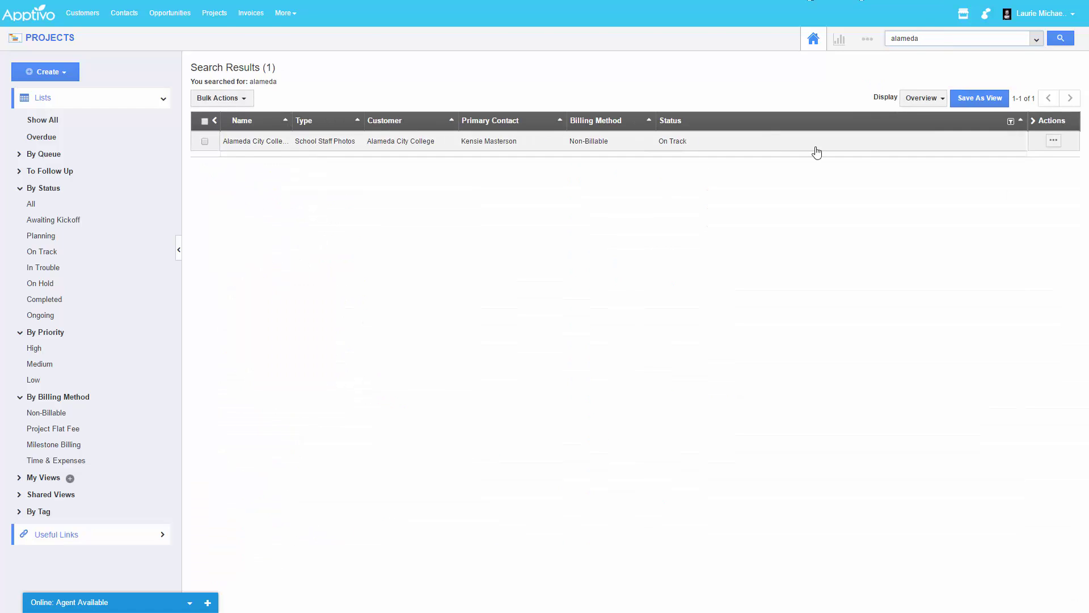
pyautogui.click(1053, 140)
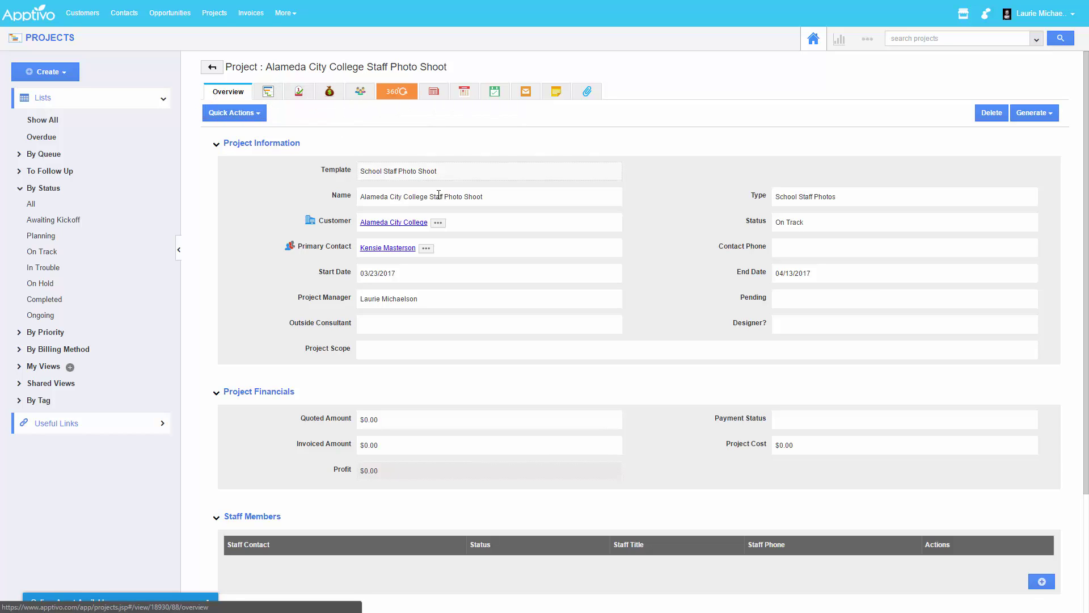
# Step: Edit the project to use an outside consultant and pick a contact as the consultant
pyautogui.scroll(-1, 459, 210)
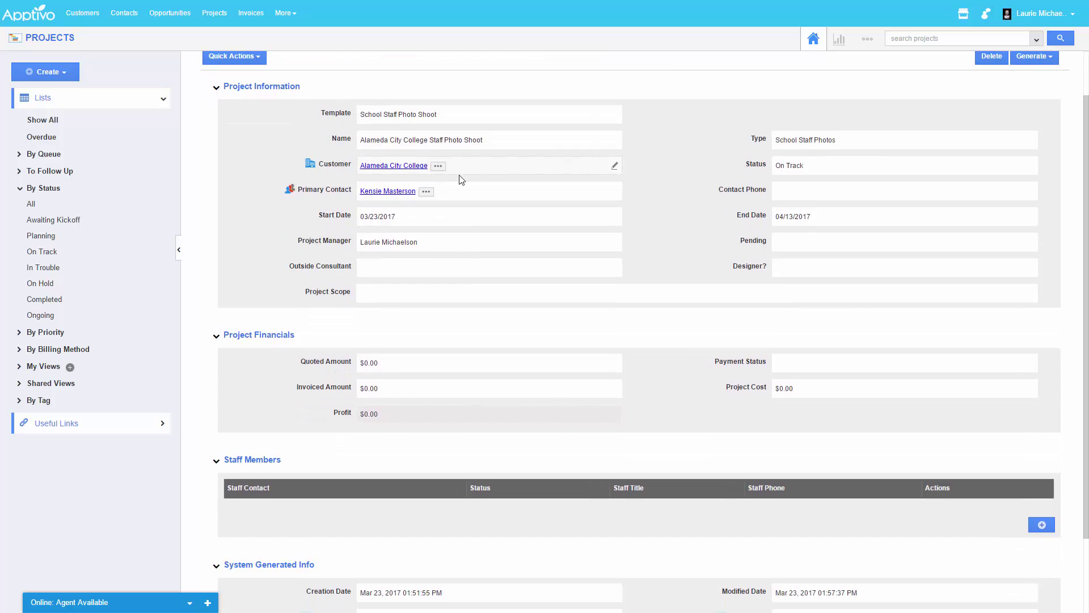
pyautogui.scroll(-1, 422, 241)
pyautogui.click(390, 313)
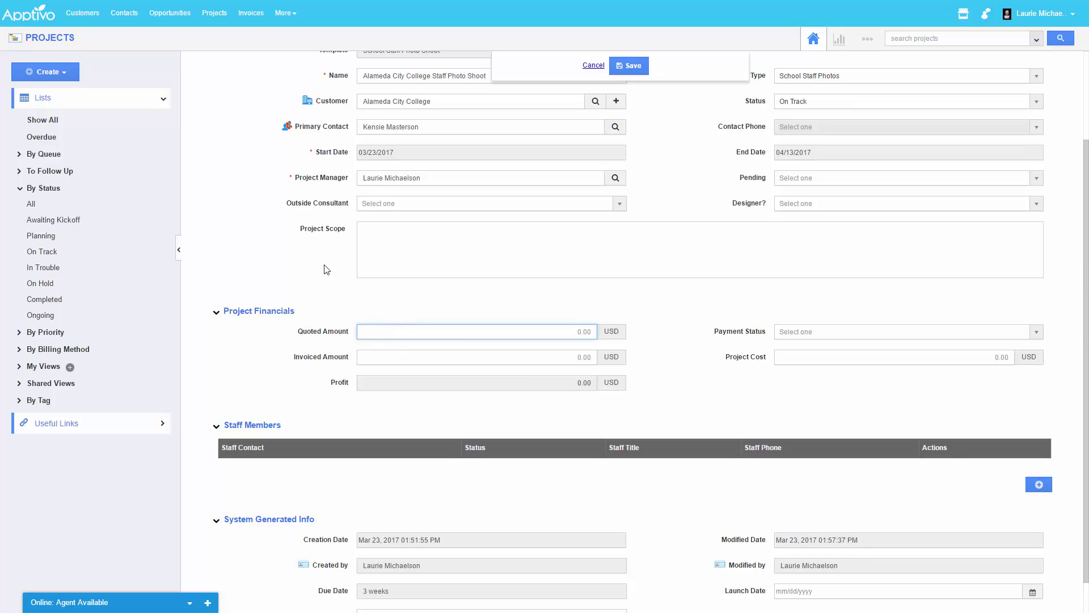
pyautogui.click(479, 203)
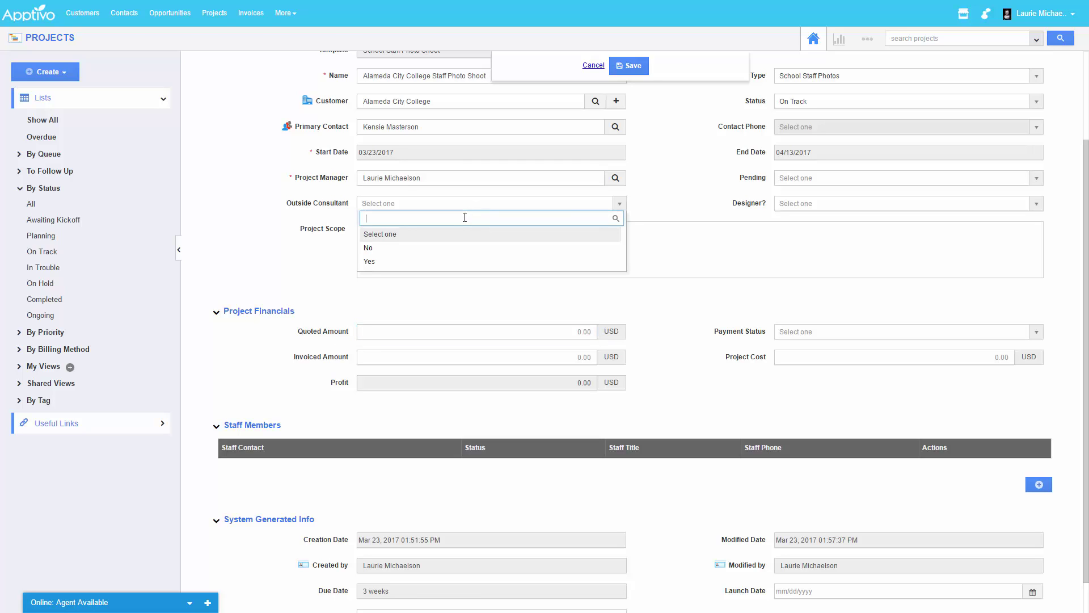
pyautogui.click(394, 261)
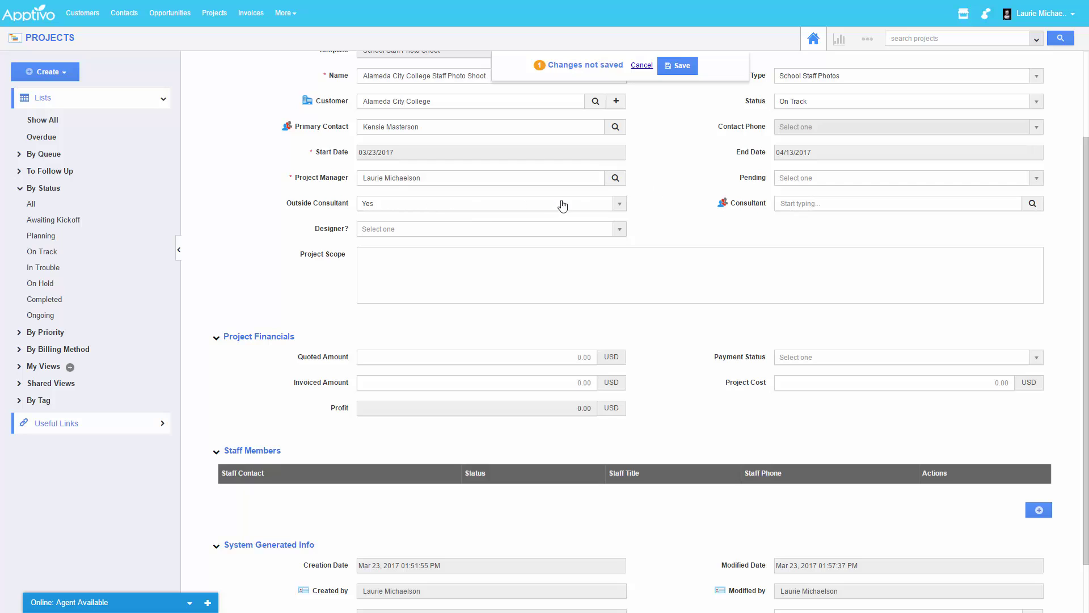
pyautogui.click(795, 202)
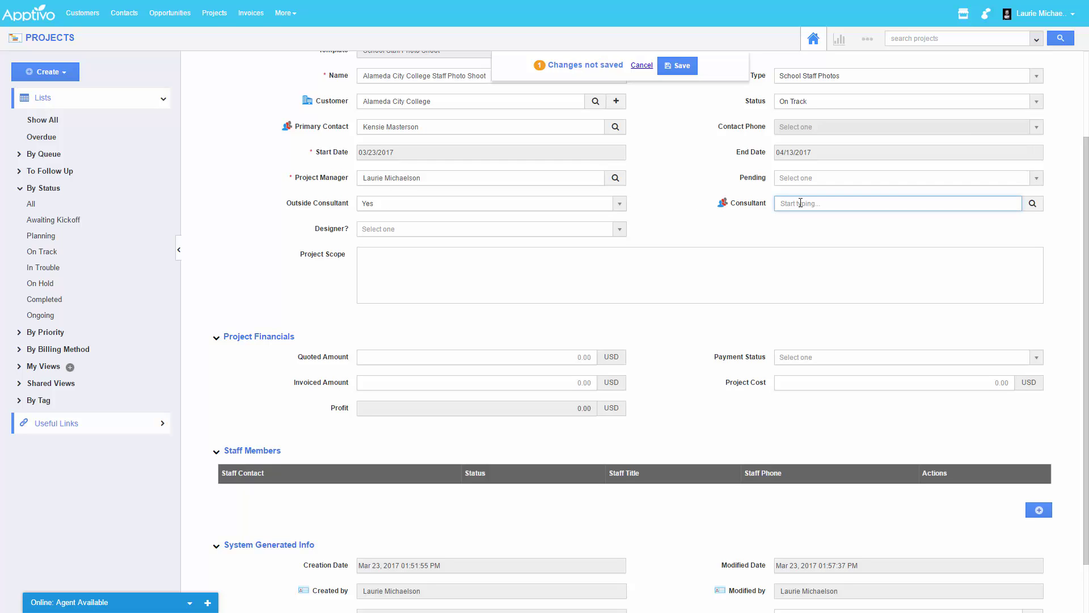
pyautogui.click(1033, 203)
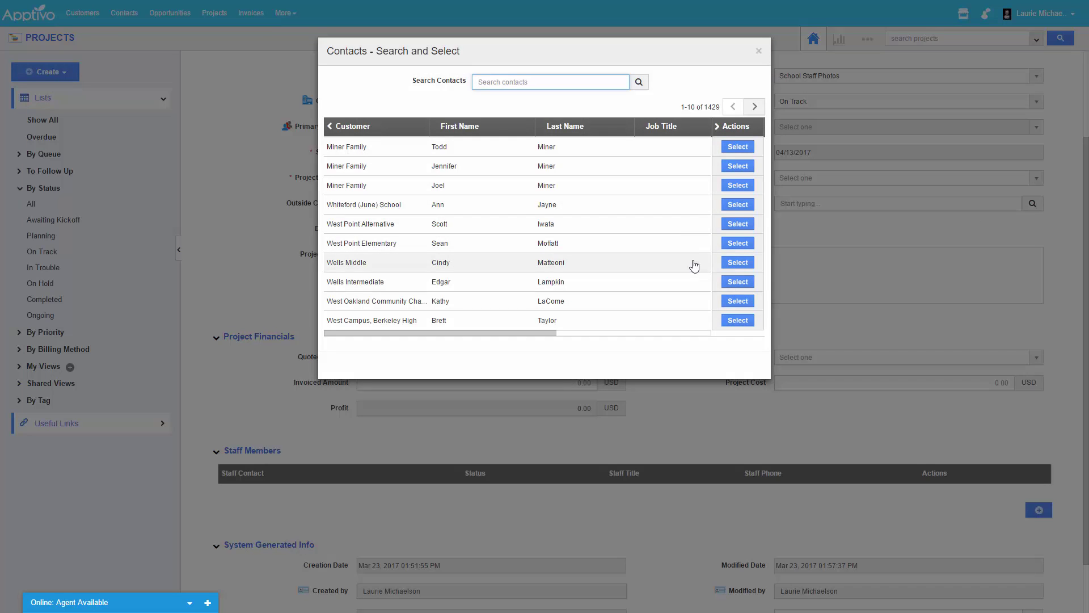
pyautogui.click(736, 302)
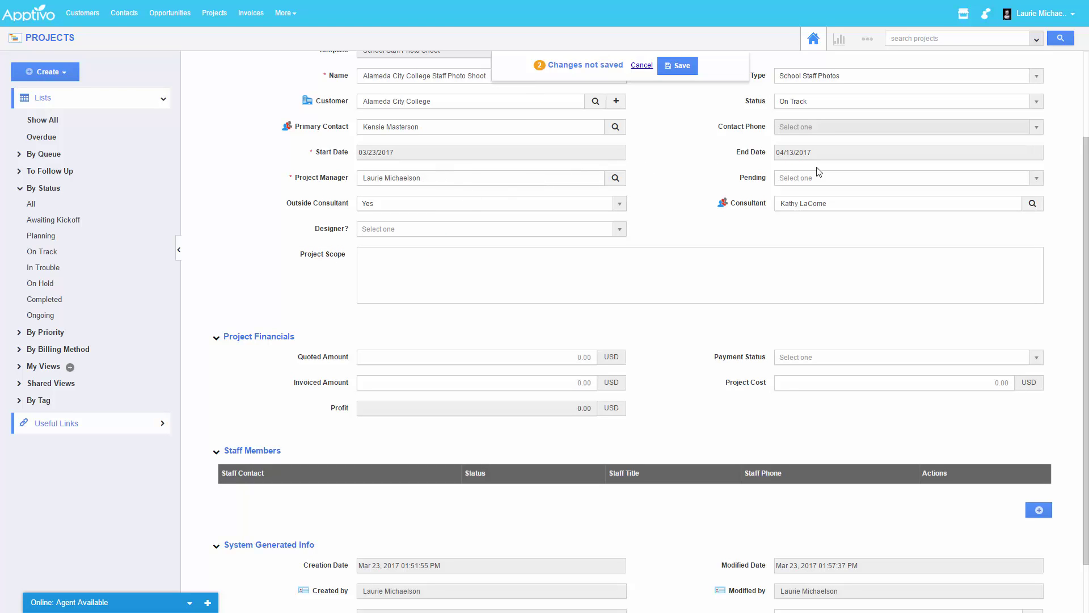
# Step: Enter an Invoiced Amount of 45646 and a Project Cost of 4566
pyautogui.scroll(-1, 582, 233)
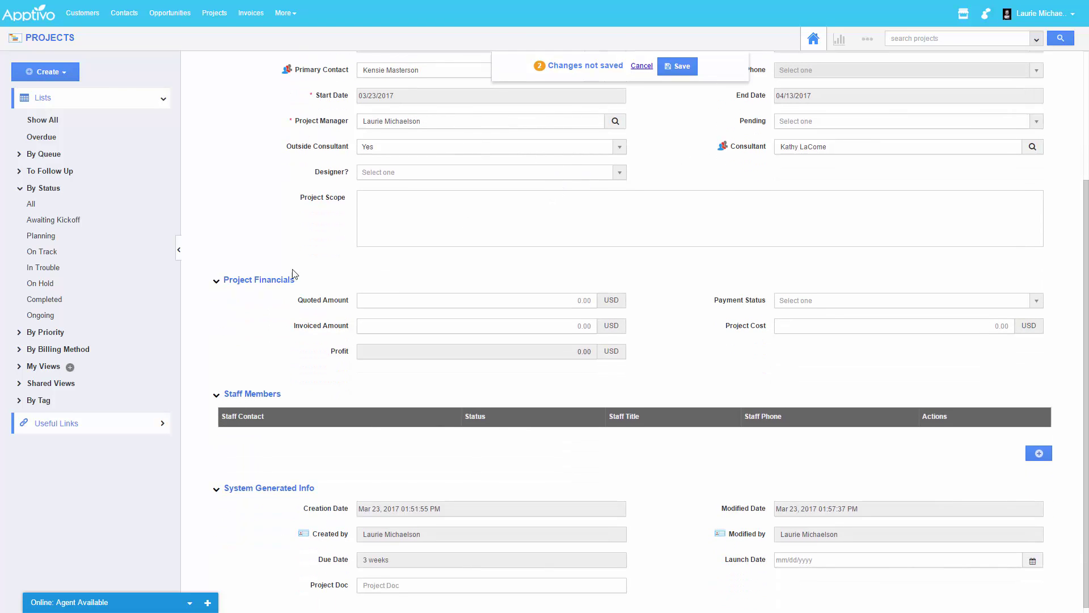
pyautogui.click(529, 289)
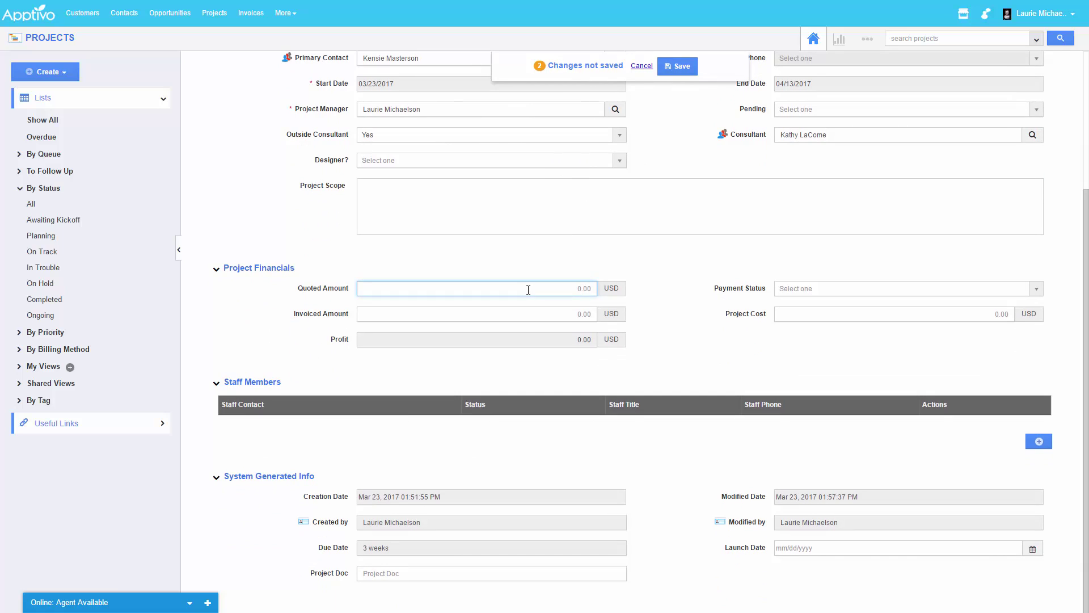
pyautogui.click(563, 307)
pyautogui.write('45646')
pyautogui.click(919, 312)
pyautogui.write('4566')
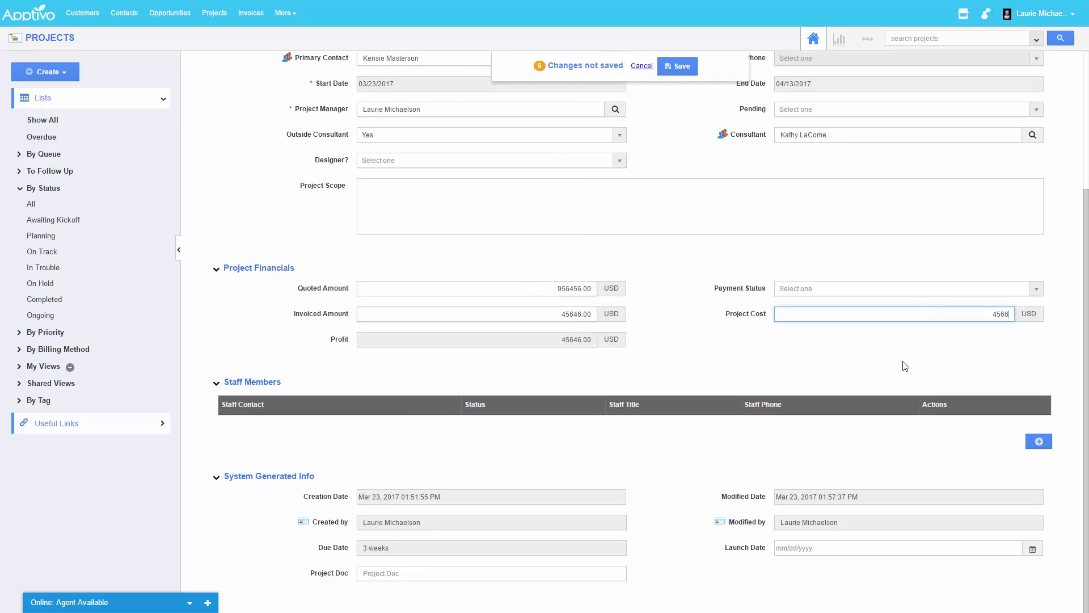
pyautogui.click(906, 366)
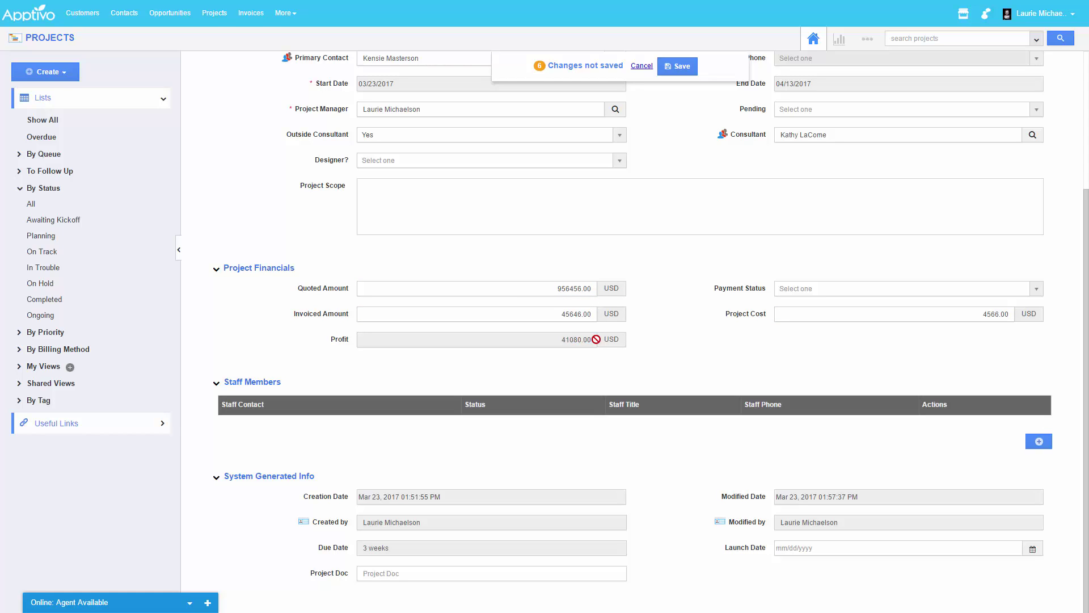
# Step: Add three staff member rows, then cancel to discard all the unsaved project edits
pyautogui.click(1039, 441)
pyautogui.click(1038, 471)
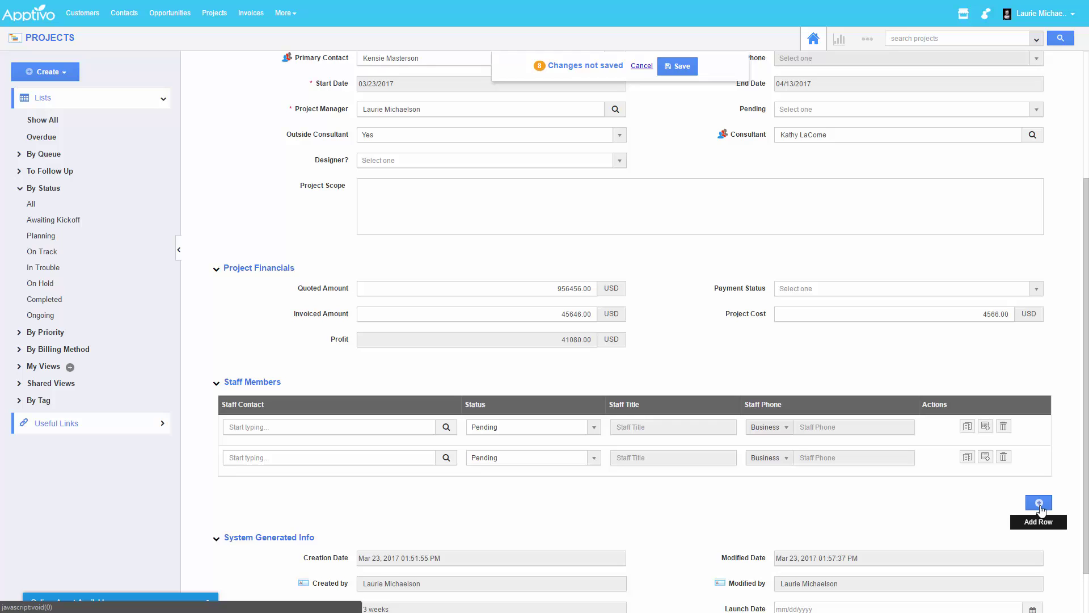
pyautogui.click(1039, 502)
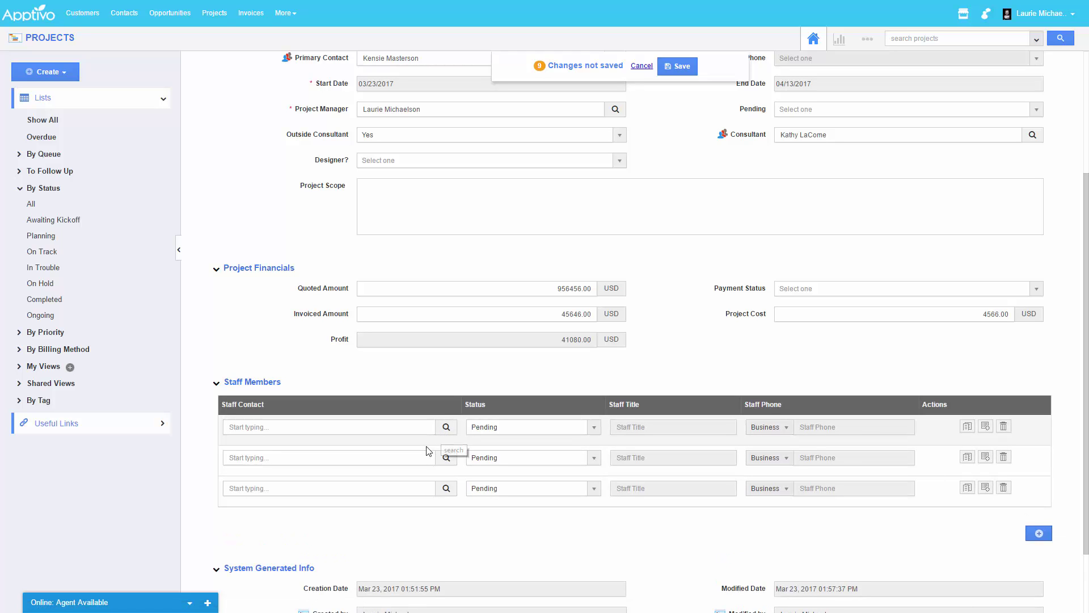
pyautogui.scroll(-3, 416, 442)
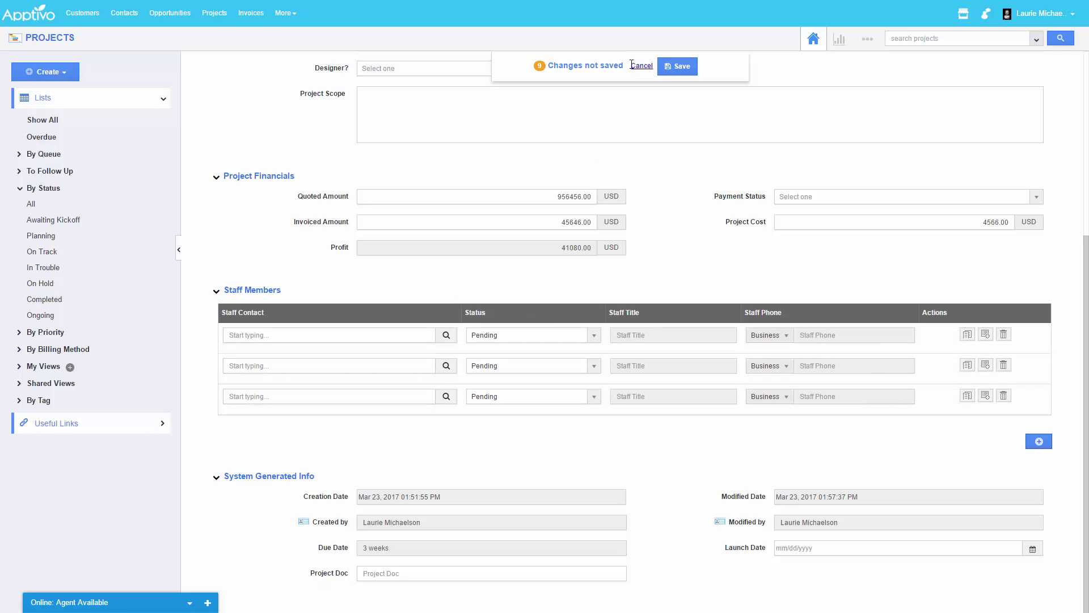
pyautogui.scroll(5, 646, 77)
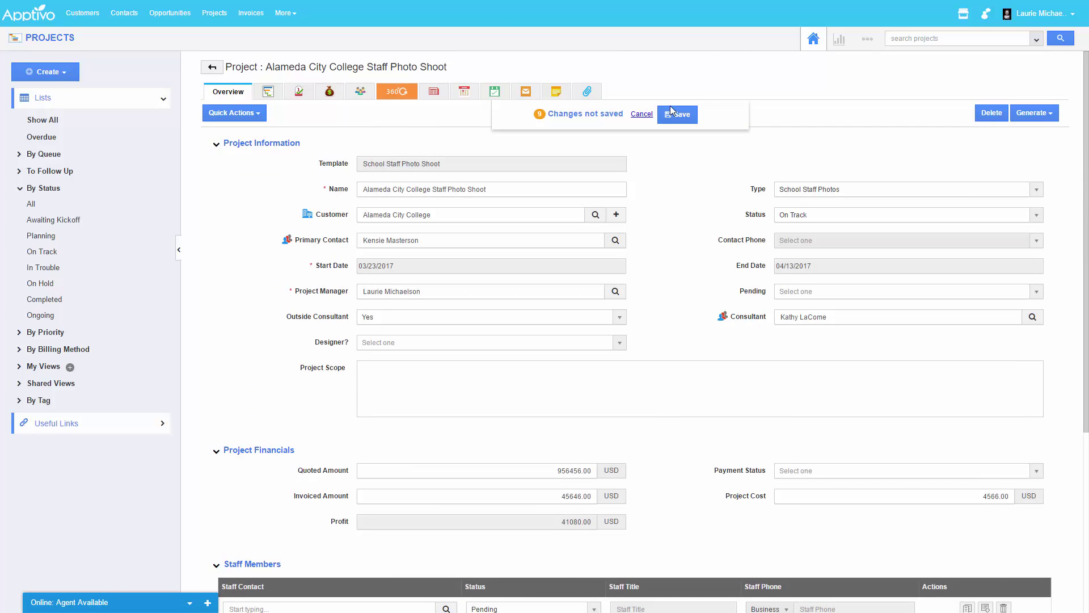
pyautogui.click(642, 114)
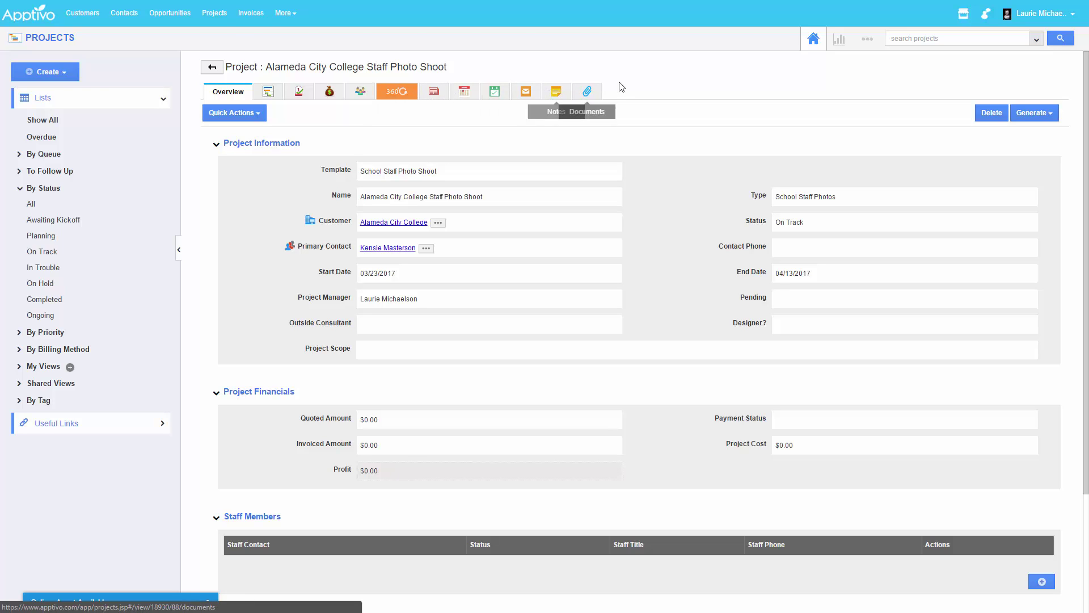
# Step: Open the project's News Feed and scroll through its creation, date-change and Due Date update entries
pyautogui.click(434, 94)
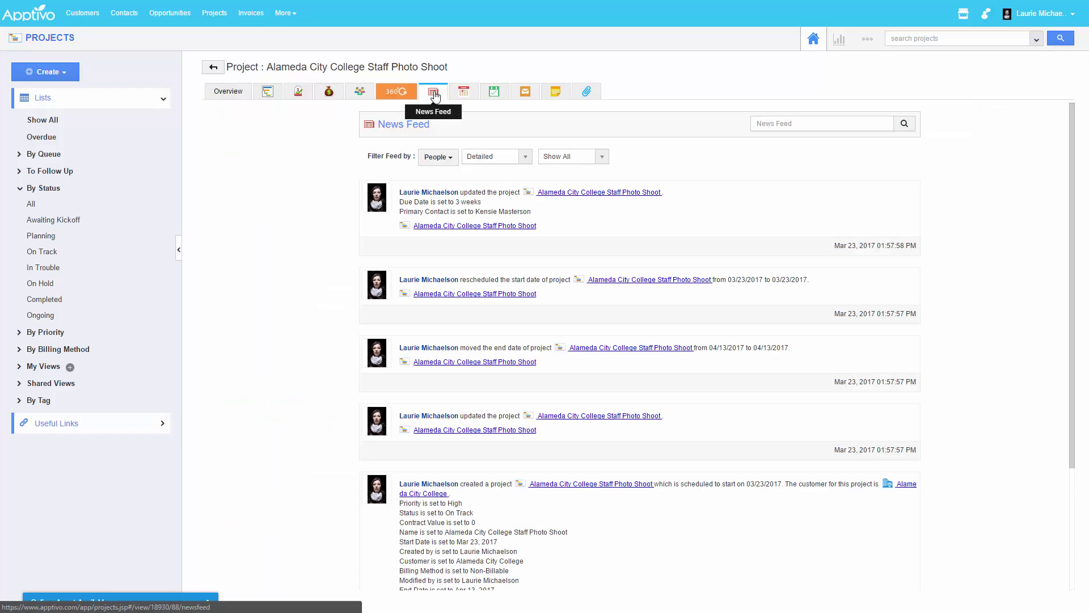
pyautogui.scroll(-2, 479, 369)
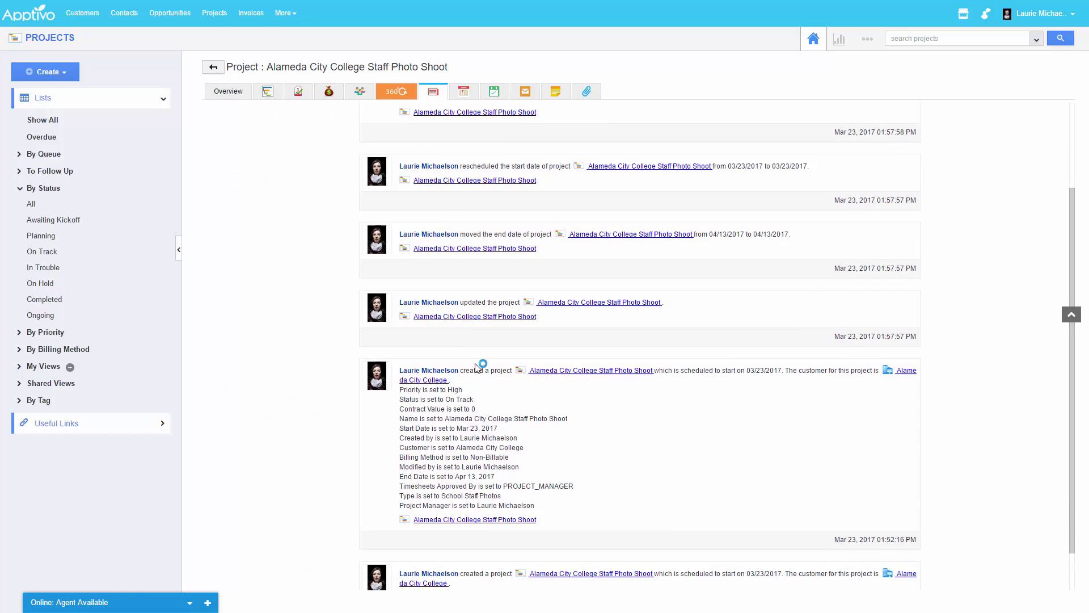
pyautogui.scroll(2, 482, 408)
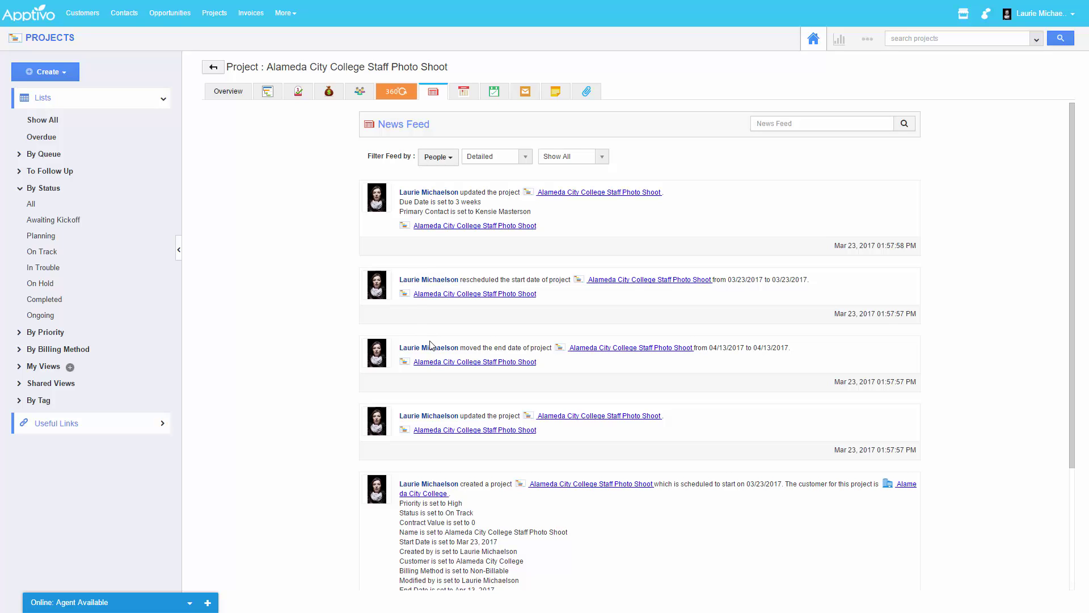
pyautogui.scroll(-2, 431, 448)
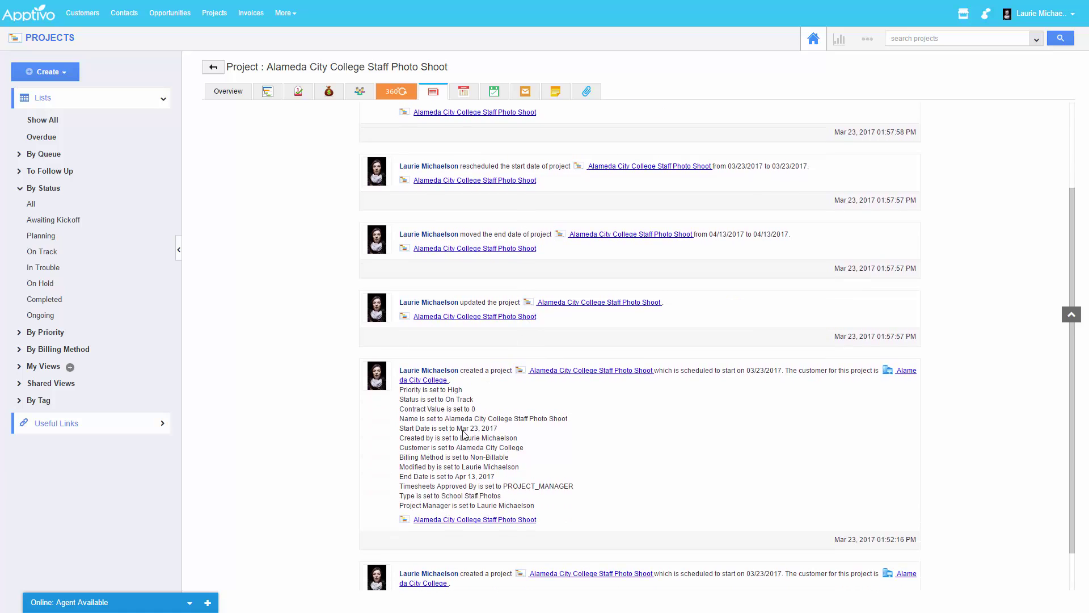
pyautogui.doubleClick(415, 419)
pyautogui.click(486, 429)
pyautogui.scroll(-1, 515, 419)
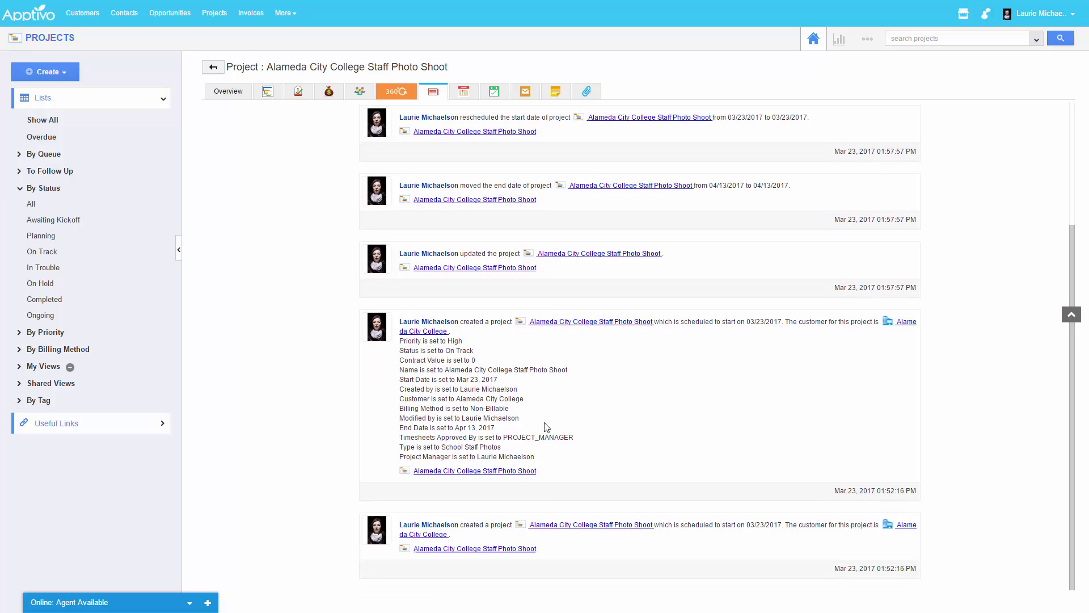
pyautogui.scroll(3, 502, 428)
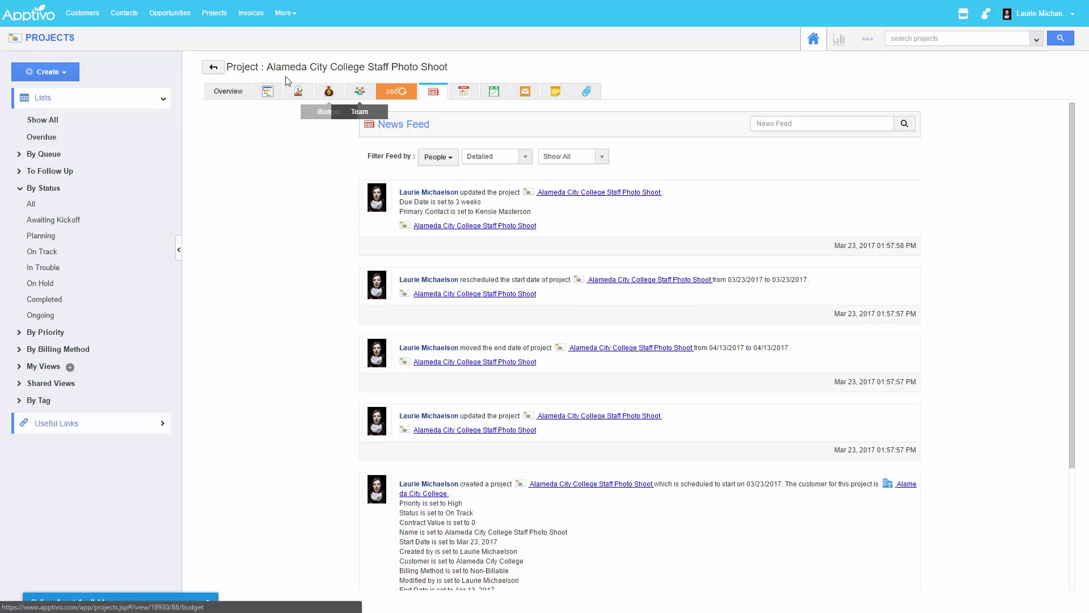
# Step: From the Overview, review the Alameda City College customer record, then close its panel
pyautogui.click(237, 95)
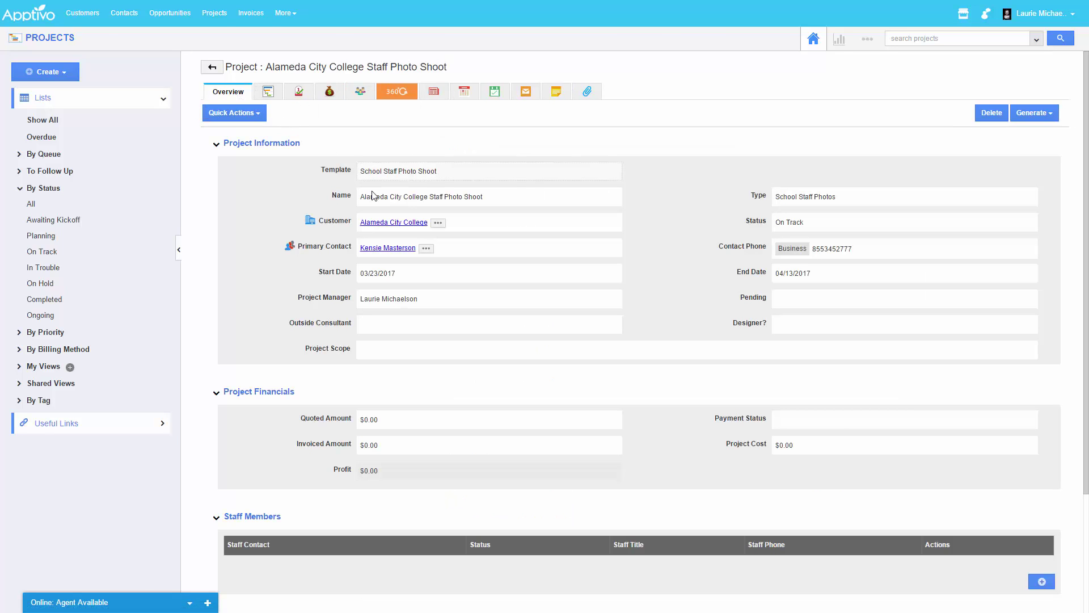
pyautogui.click(408, 224)
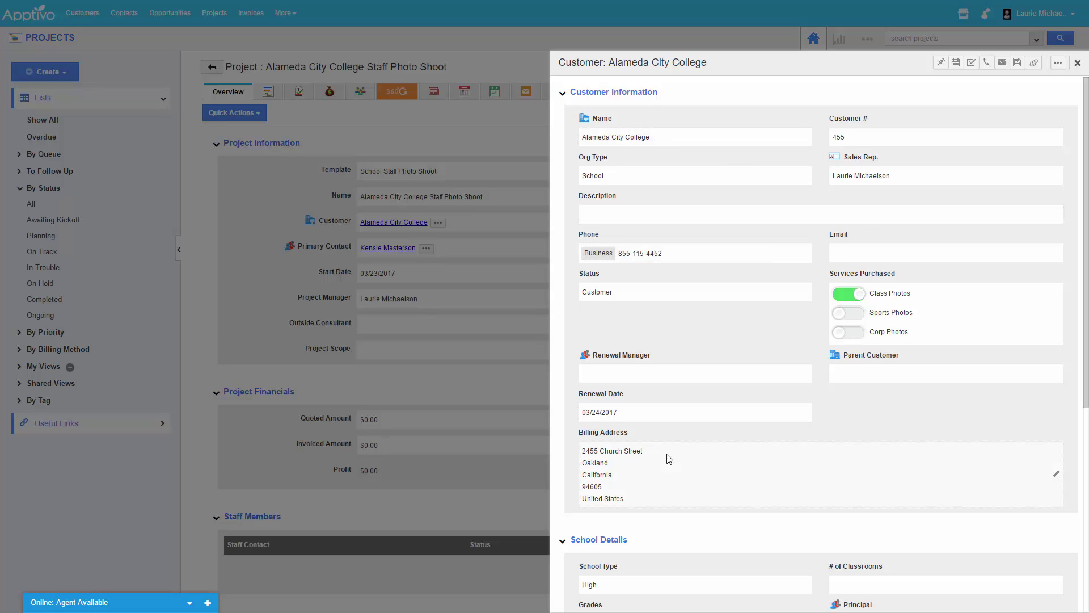
pyautogui.scroll(-3, 677, 472)
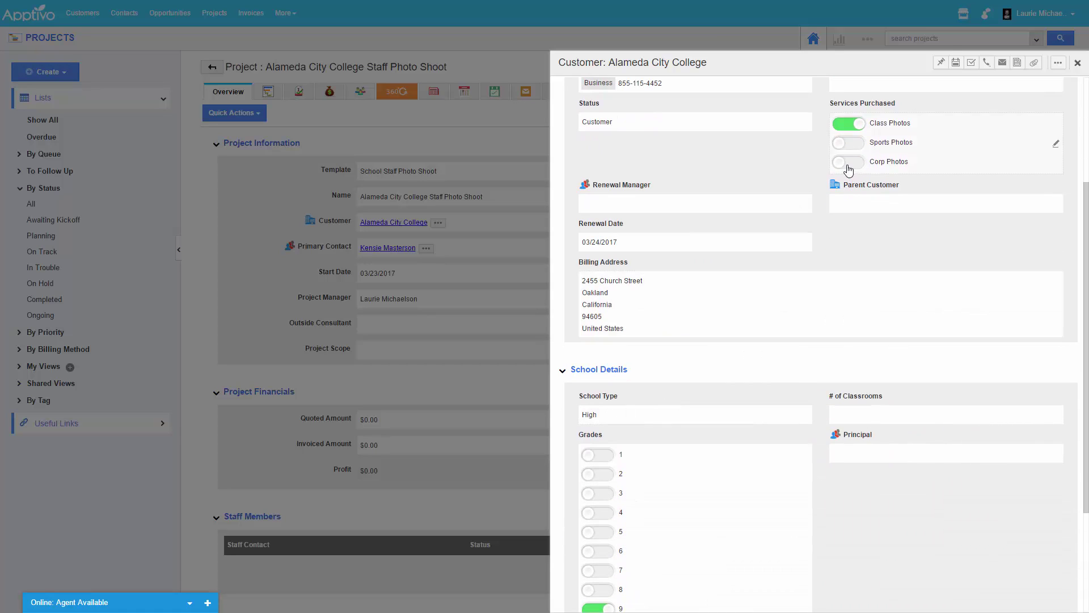
pyautogui.click(1077, 62)
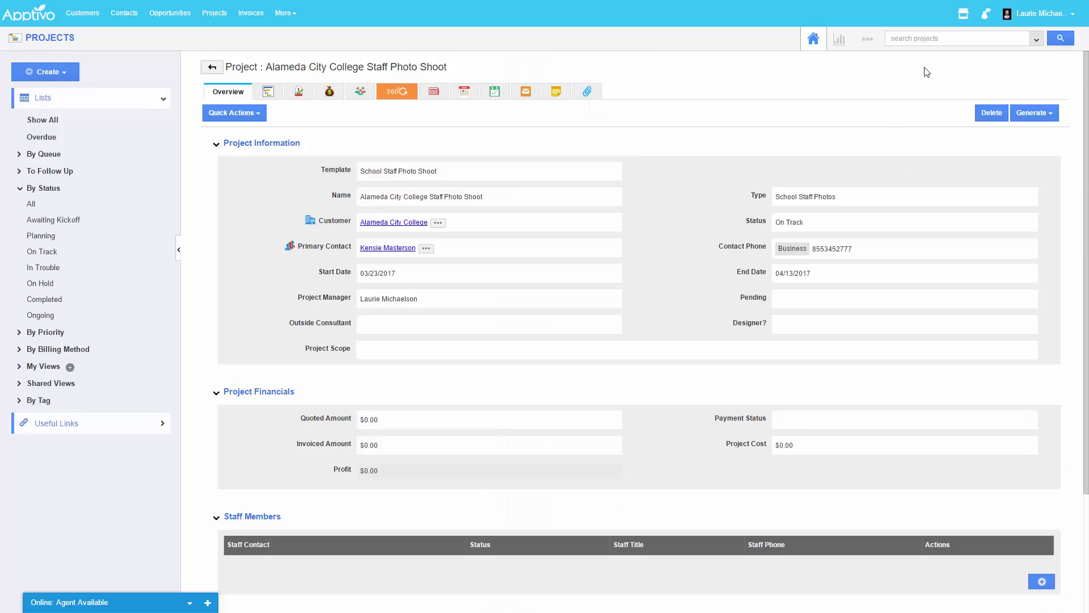
# Step: Add a second employee to the Employee Team via Add Resource, then return to the News Feed
pyautogui.click(360, 94)
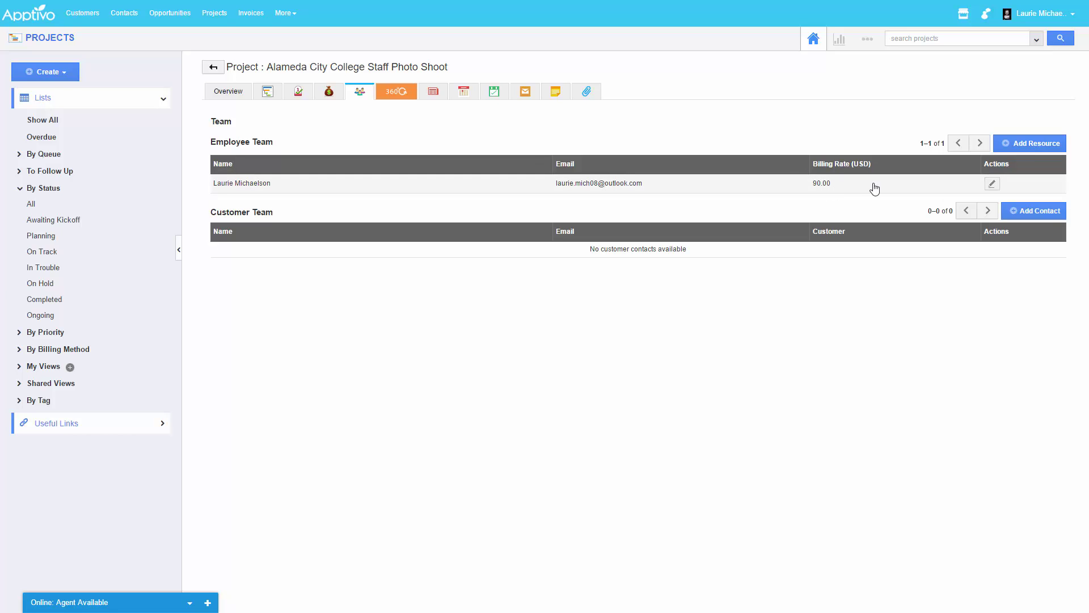
pyautogui.click(1033, 143)
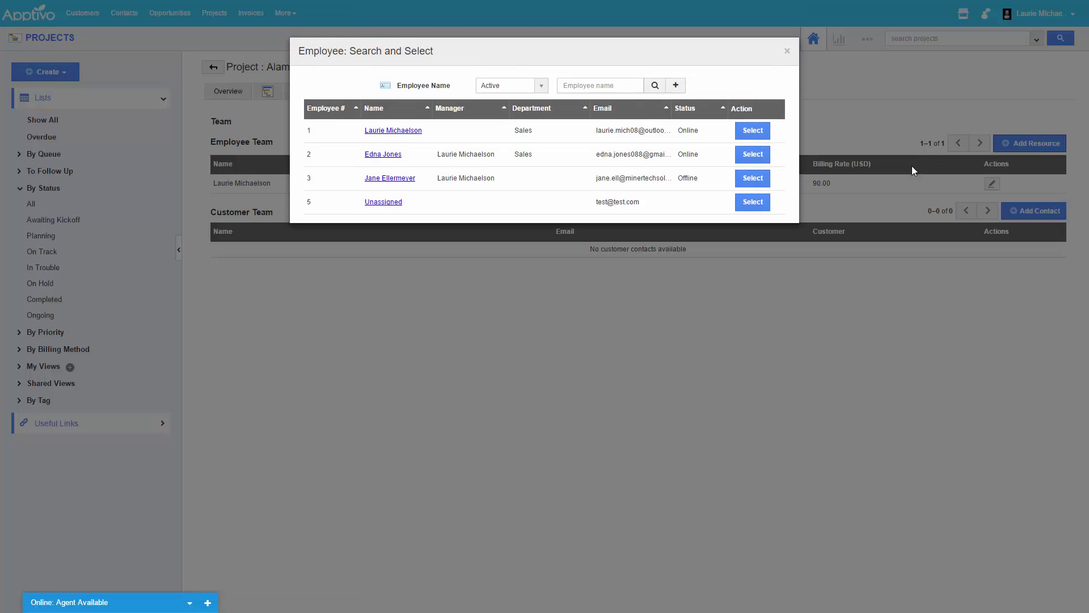
pyautogui.click(394, 158)
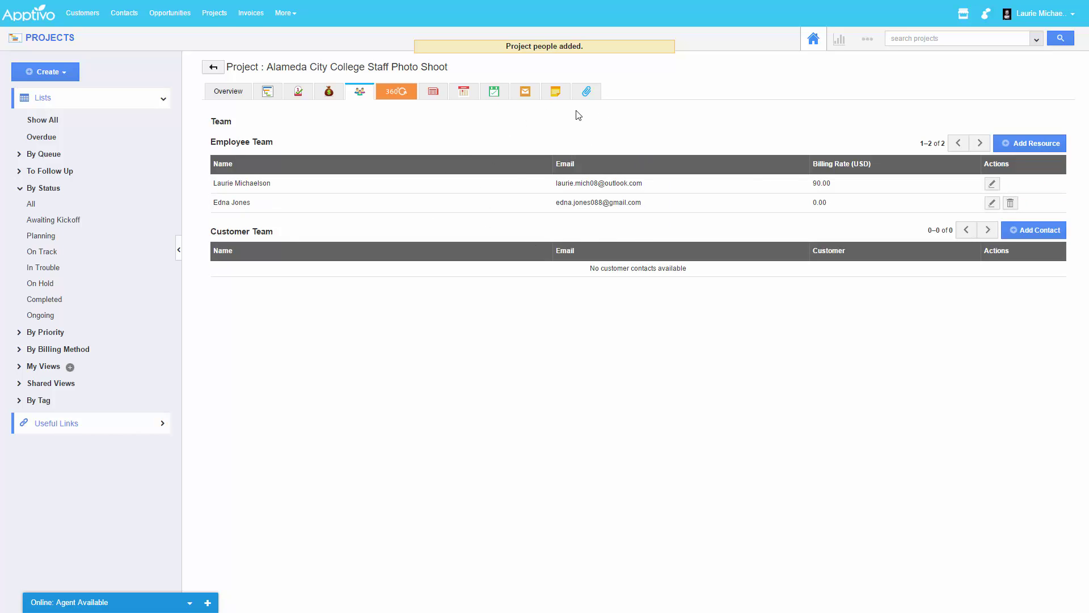
pyautogui.click(438, 95)
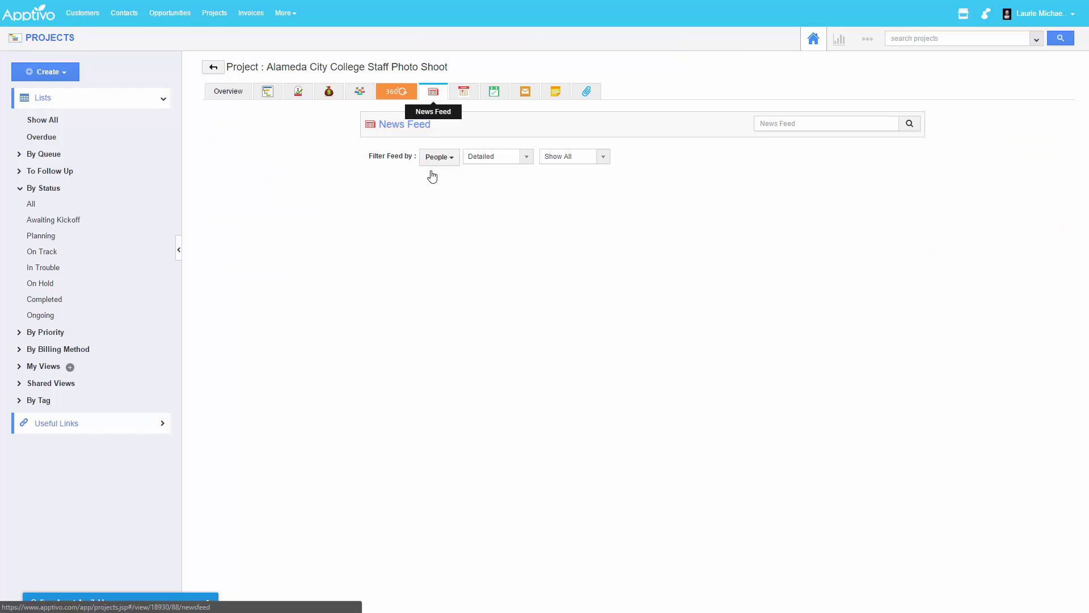
# Step: Save a project note with bullet 'asdas' and plain line 'sd', then view the Documents list
pyautogui.click(555, 95)
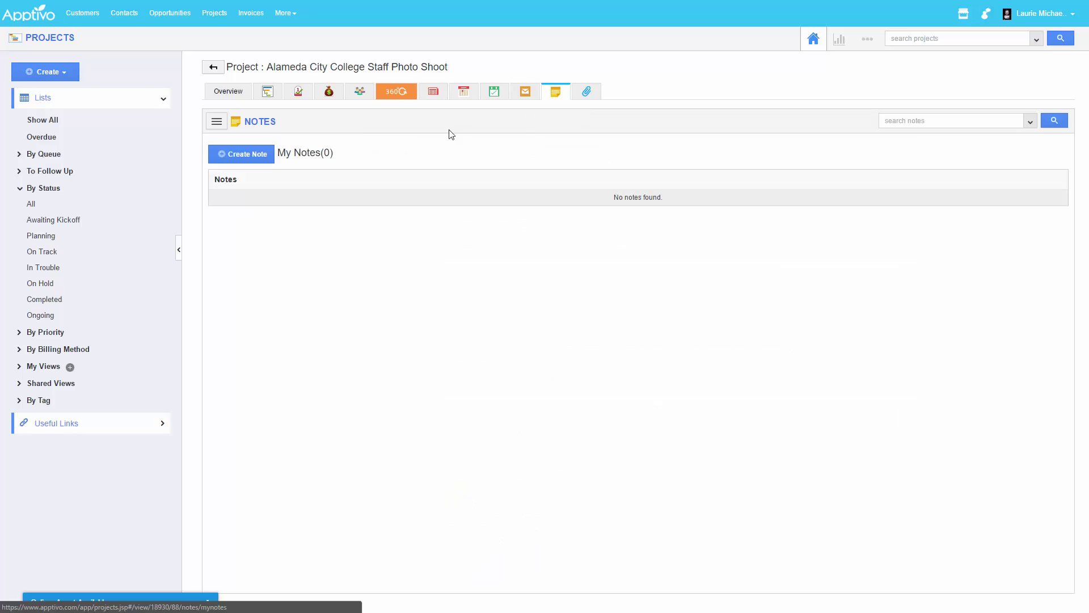
pyautogui.click(262, 160)
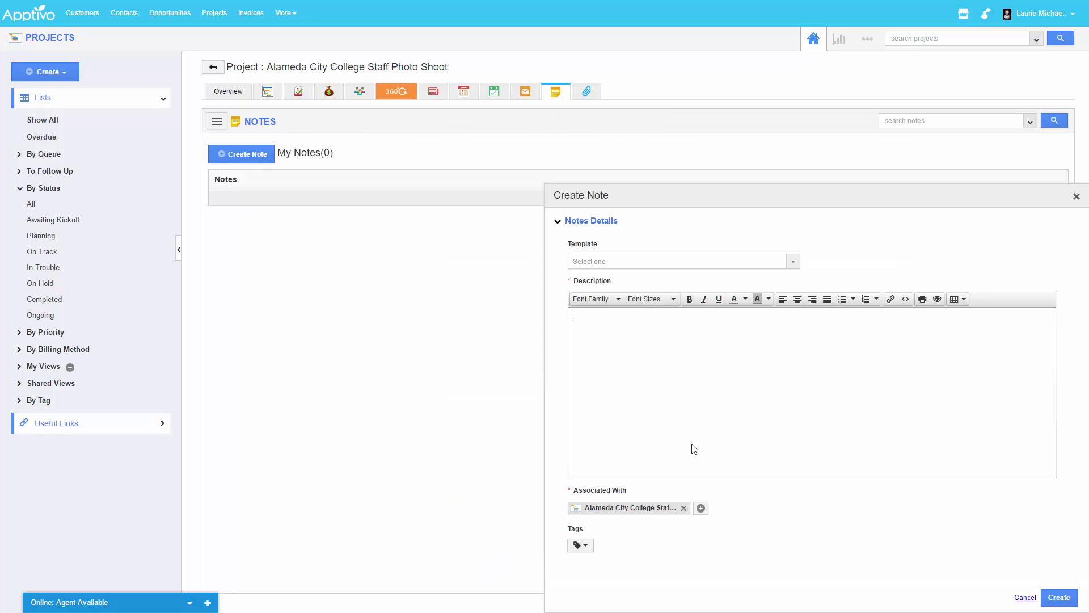
pyautogui.click(842, 299)
pyautogui.write('asdasf')
pyautogui.press('Return')
pyautogui.write('sd')
pyautogui.click(1061, 596)
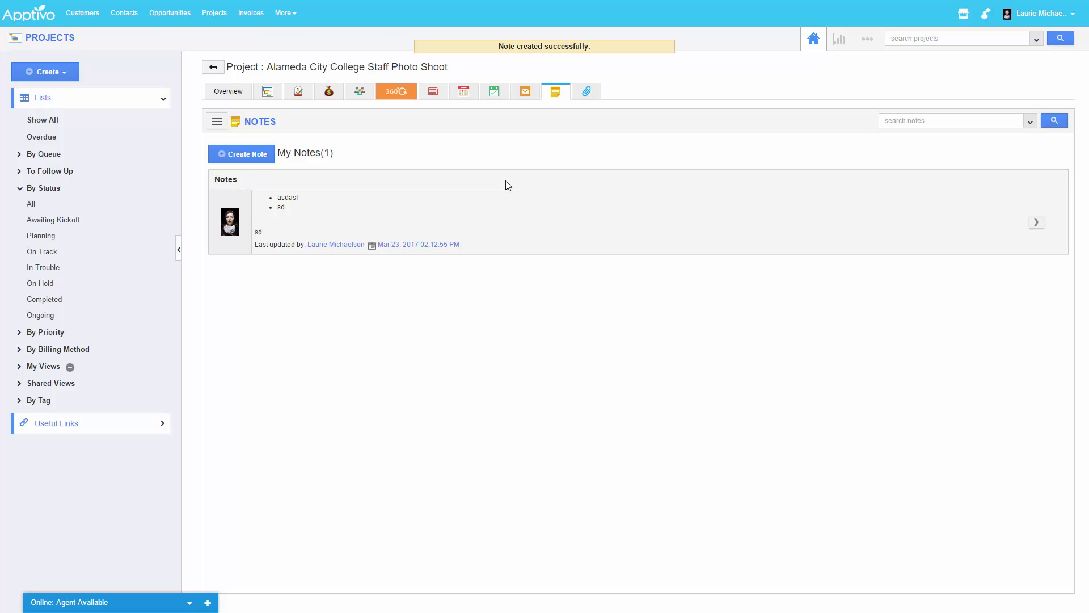
pyautogui.click(588, 95)
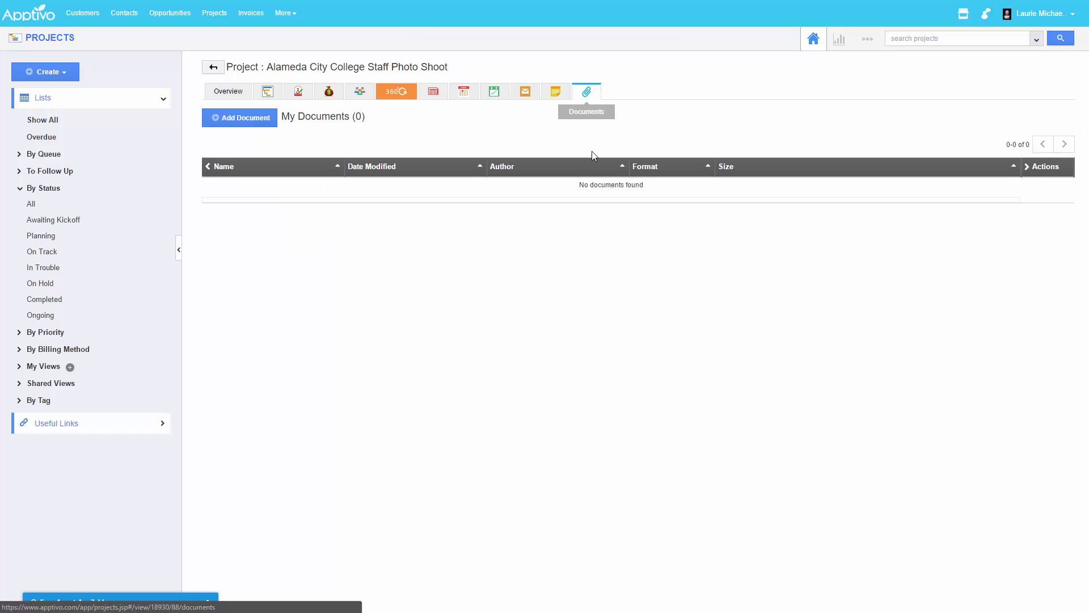
# Step: Upload Apptivo General Overview.pptx from the computer after dismissing the Google Drive sign-in
pyautogui.click(259, 117)
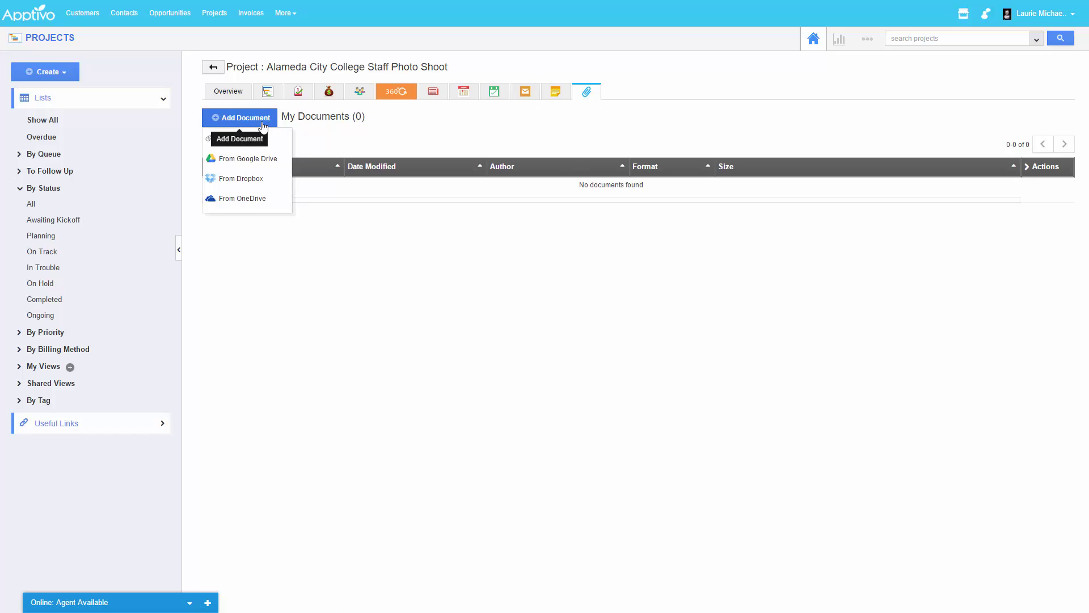
pyautogui.click(269, 164)
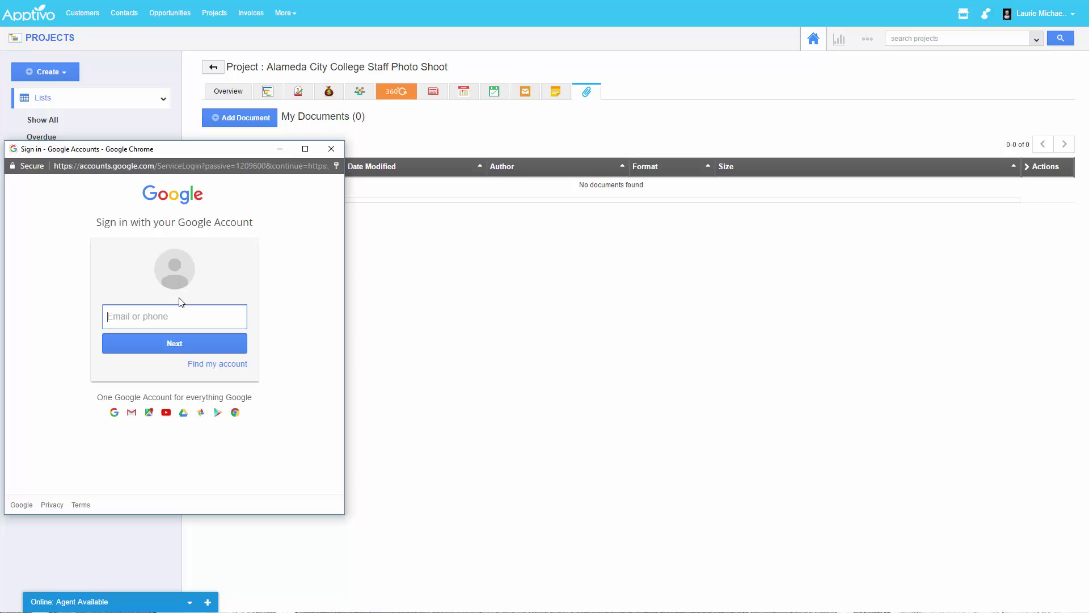
pyautogui.click(334, 149)
pyautogui.click(241, 120)
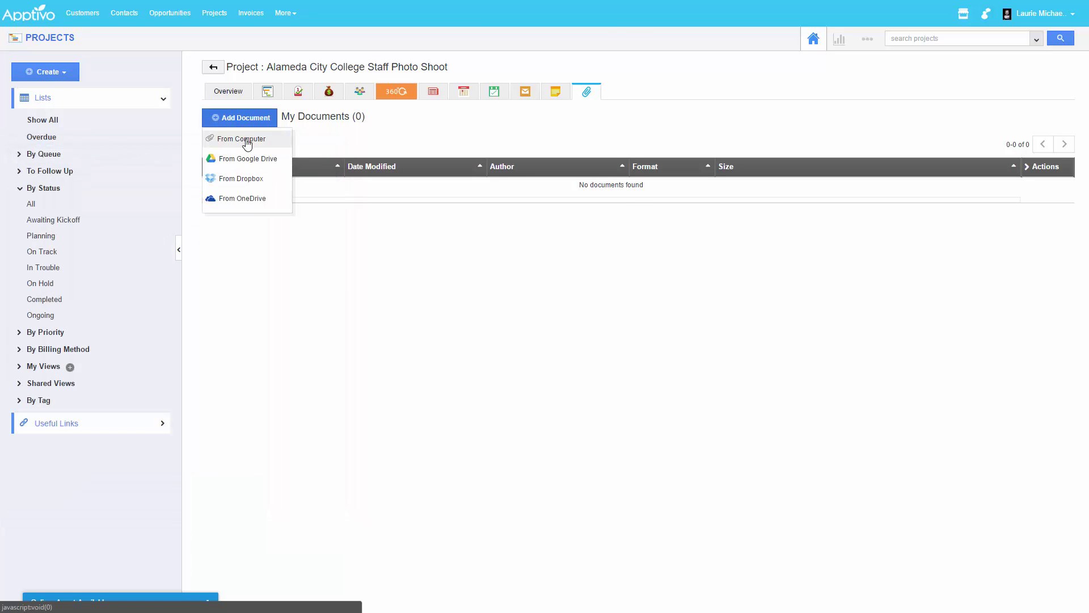
pyautogui.click(247, 143)
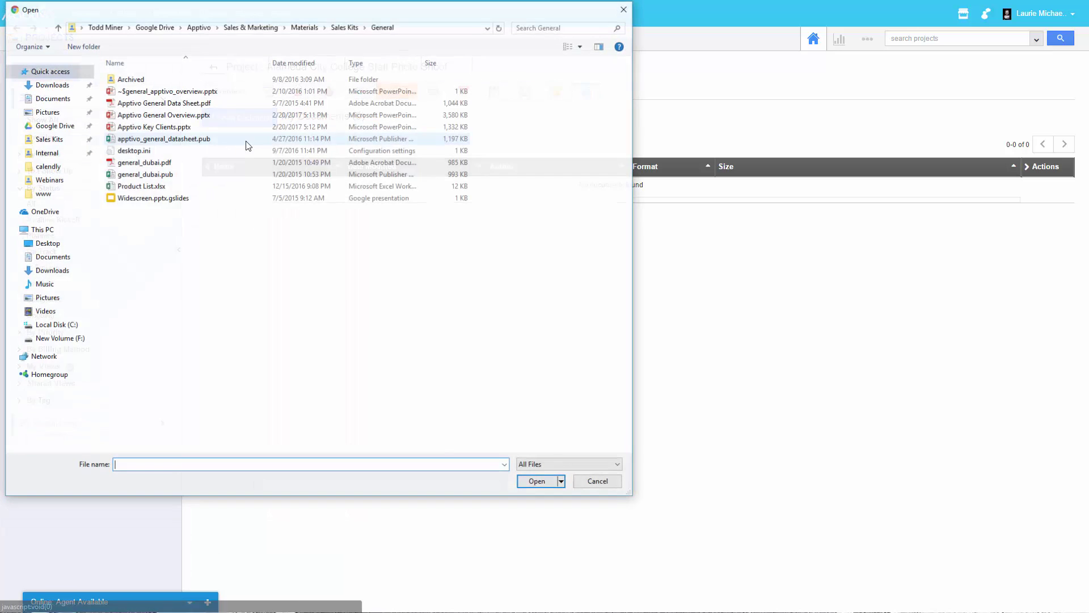
pyautogui.doubleClick(174, 114)
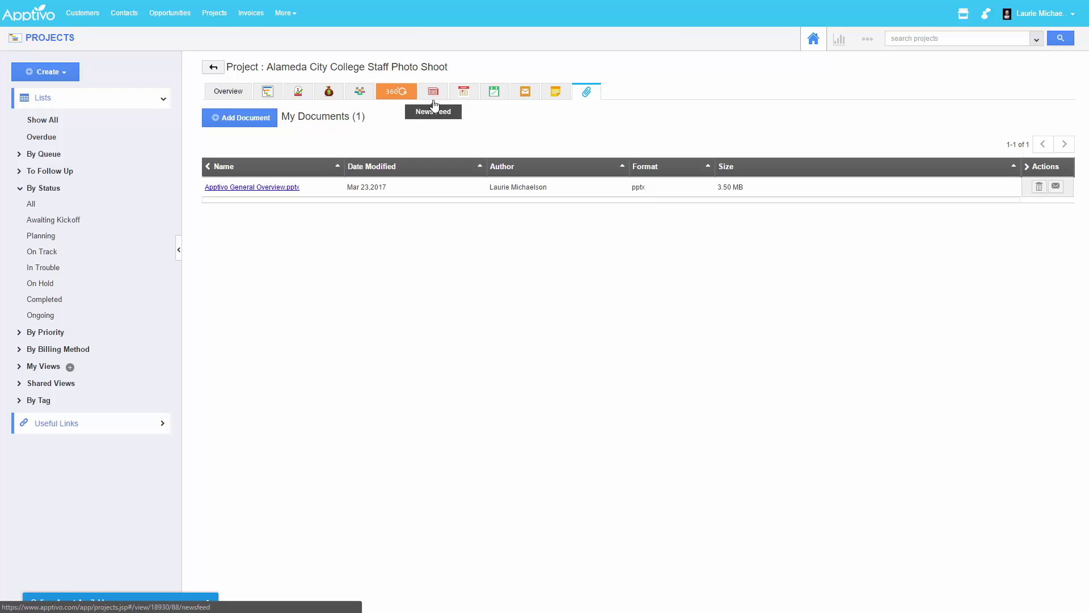
# Step: Look over the project's calendar and task list, ending back on the calendar
pyautogui.click(463, 92)
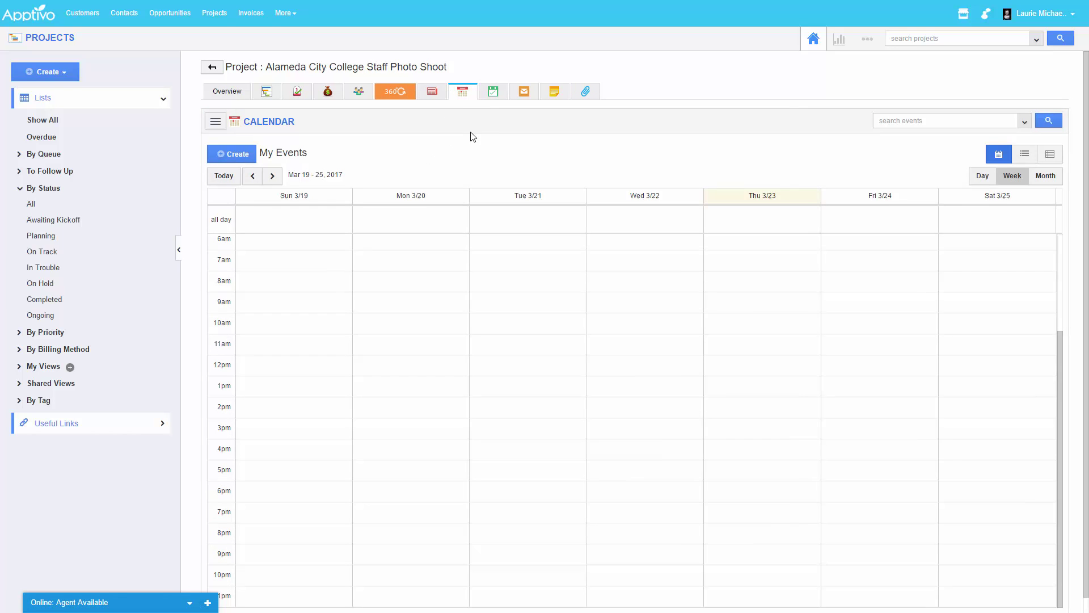
pyautogui.click(494, 92)
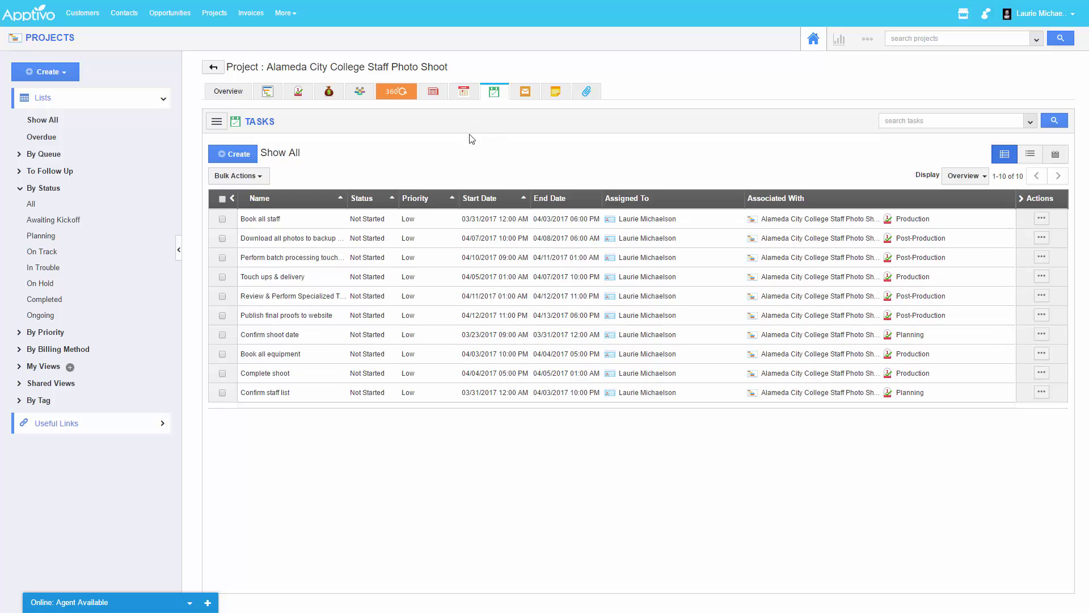
pyautogui.click(463, 92)
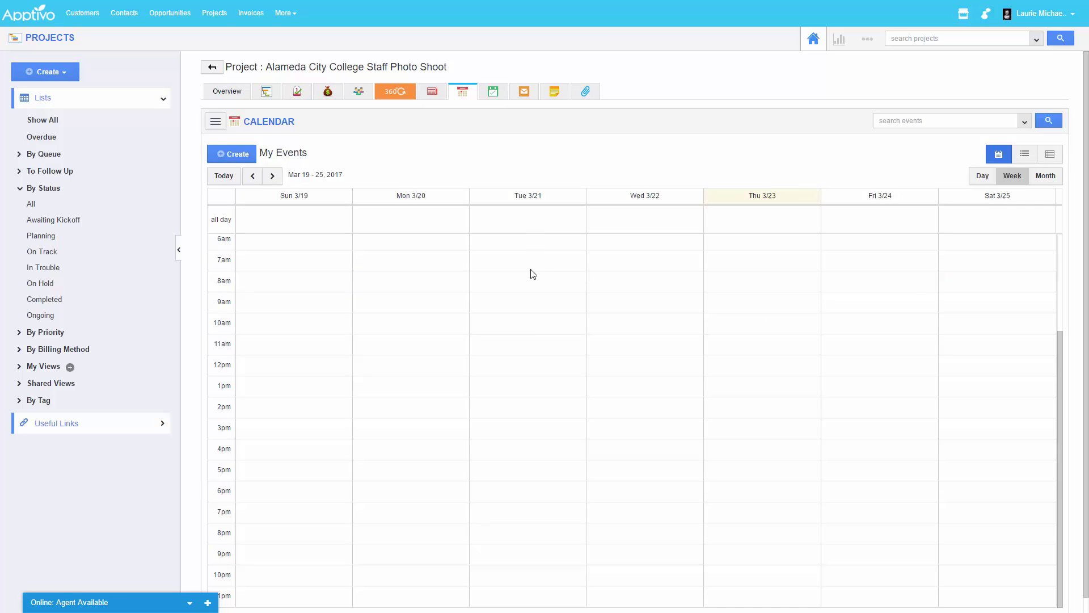
# Step: Start a Tue 3/21 9am event, browse contacts as attendees, discard it, and view Emails
pyautogui.click(544, 315)
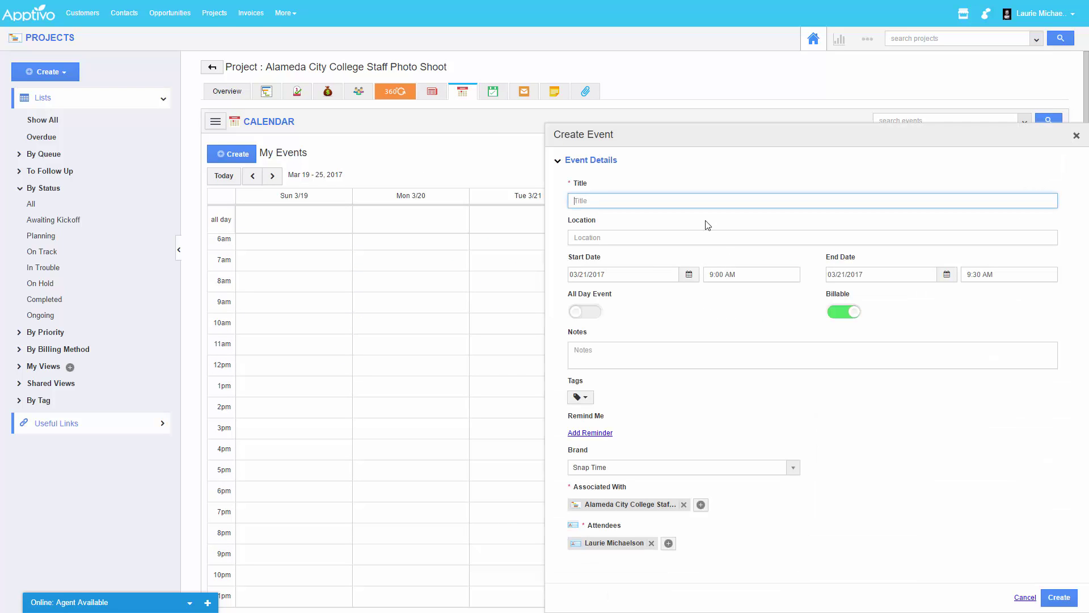
pyautogui.click(668, 543)
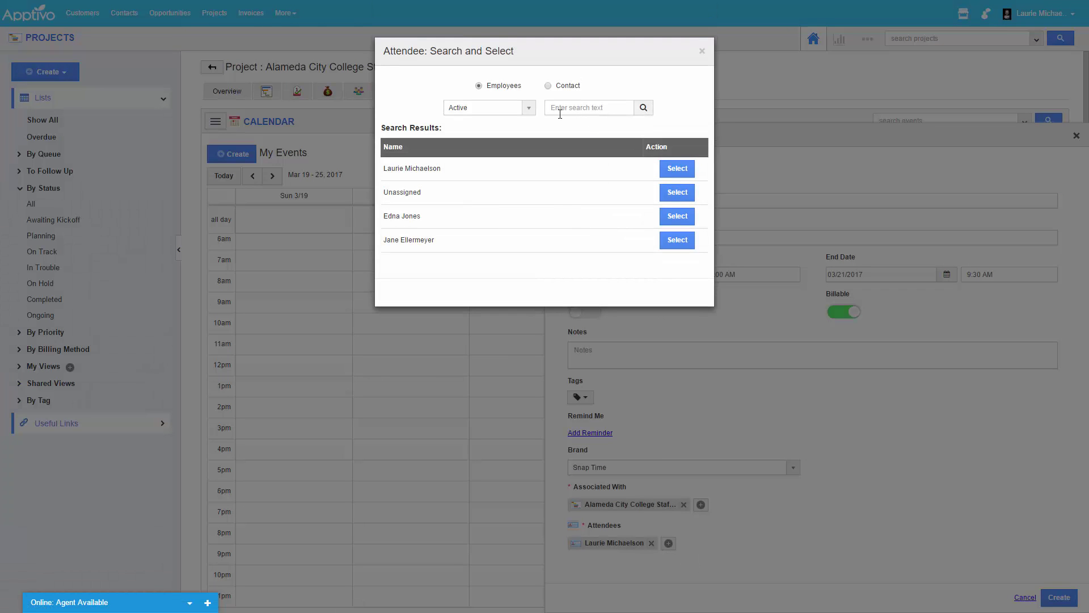
pyautogui.click(547, 86)
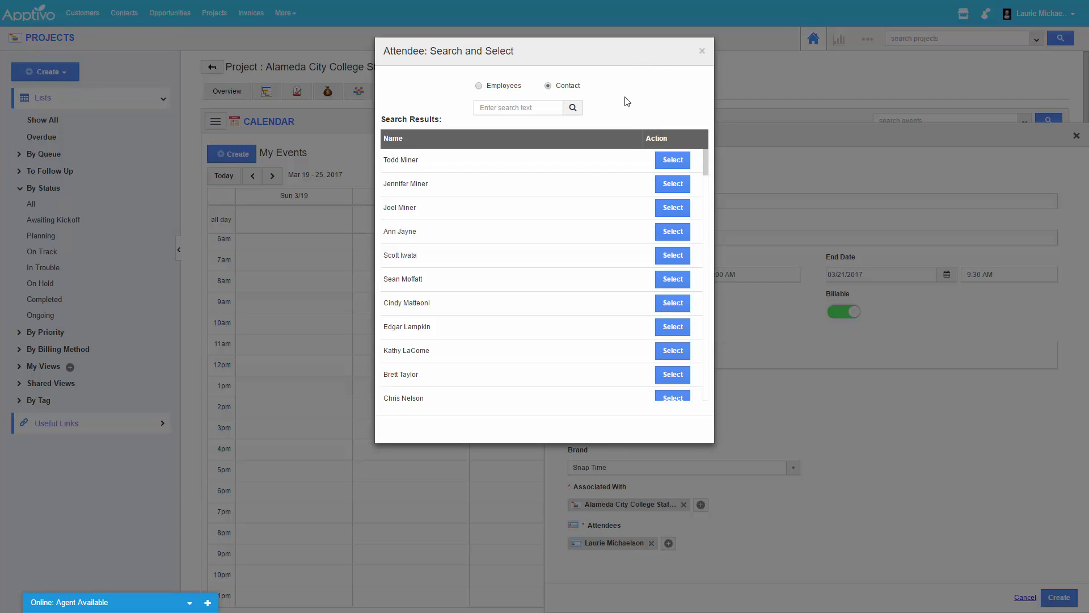
pyautogui.click(702, 52)
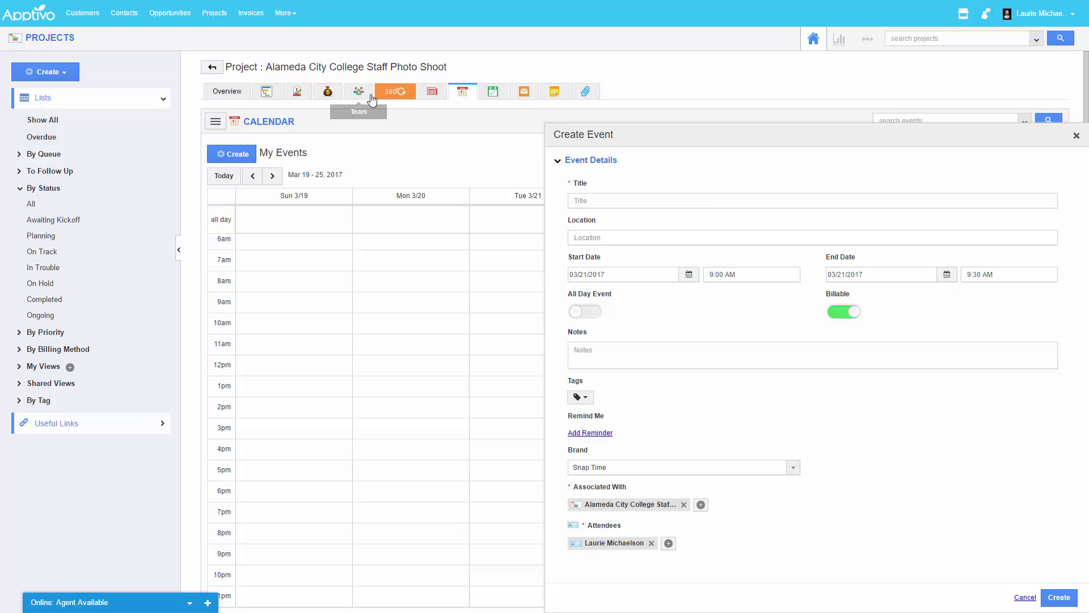
pyautogui.click(1076, 136)
pyautogui.click(525, 93)
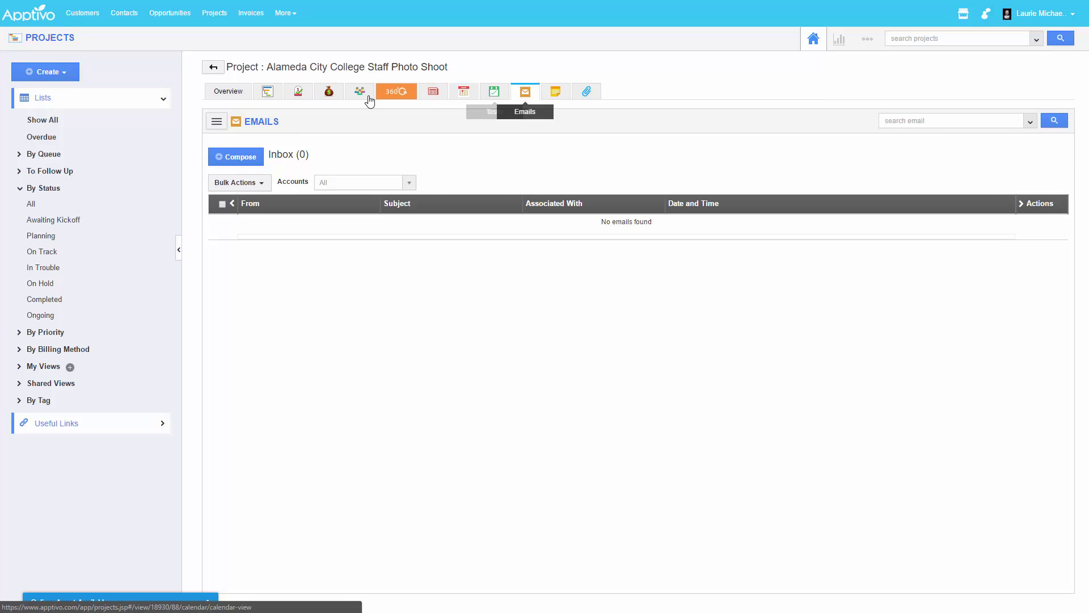
pyautogui.click(248, 159)
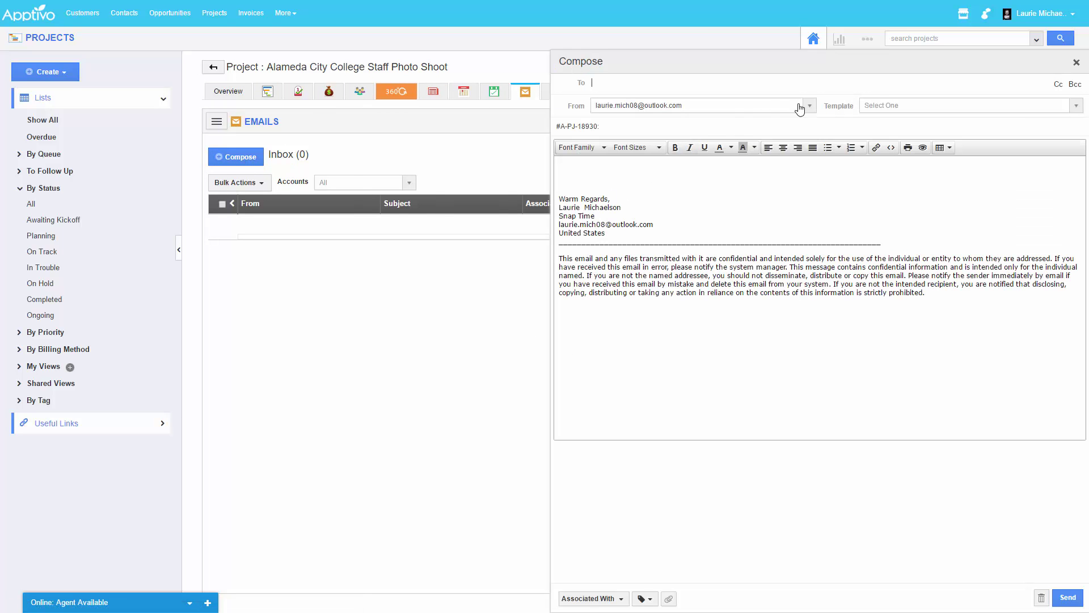
pyautogui.moveTo(602, 126); pyautogui.dragTo(558, 119)
pyautogui.click(1077, 63)
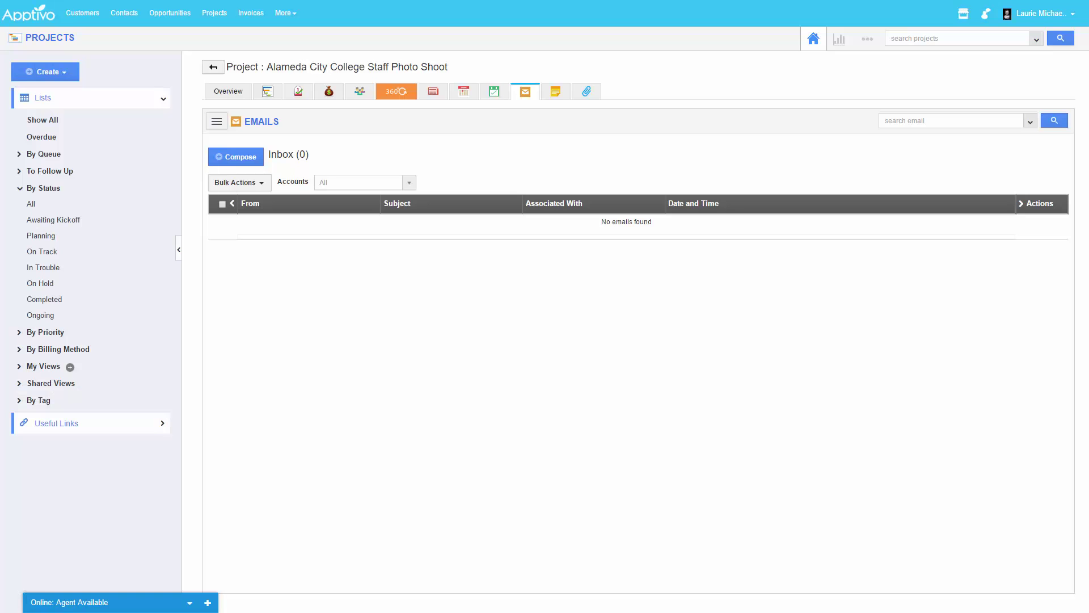
# Step: Check the project's tasks, then open the Arroyo Spring Yearbook Photos opportunity's tasks from the pipeline
pyautogui.click(497, 94)
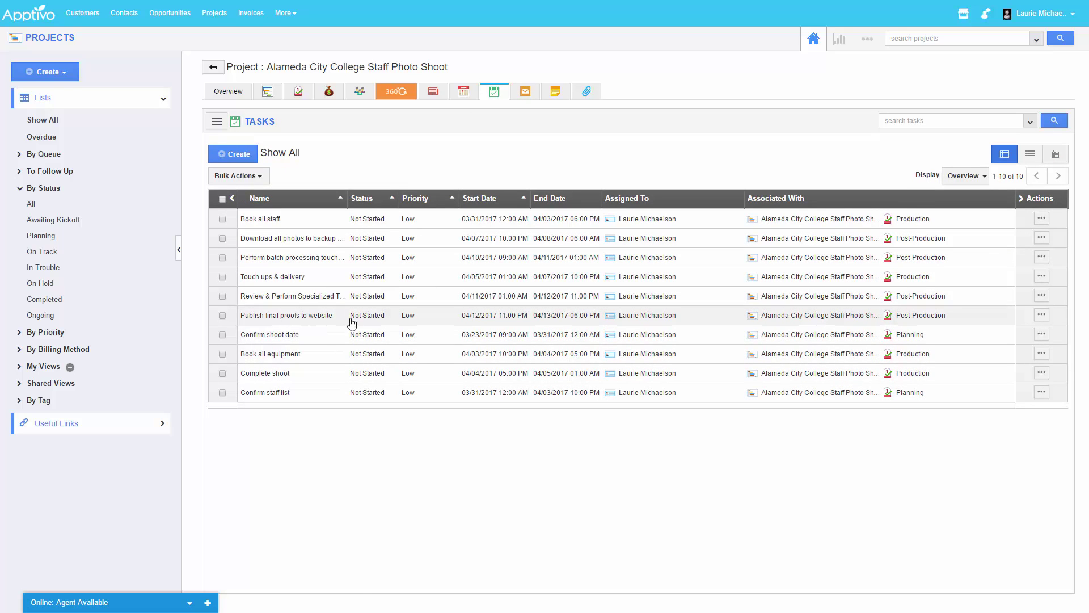
pyautogui.click(171, 21)
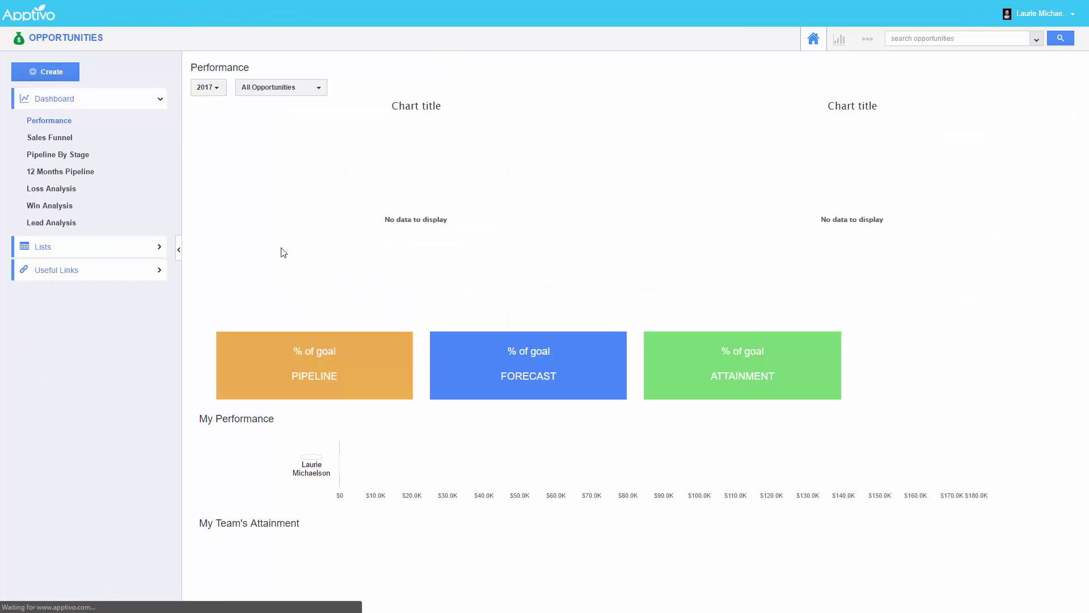
pyautogui.click(329, 319)
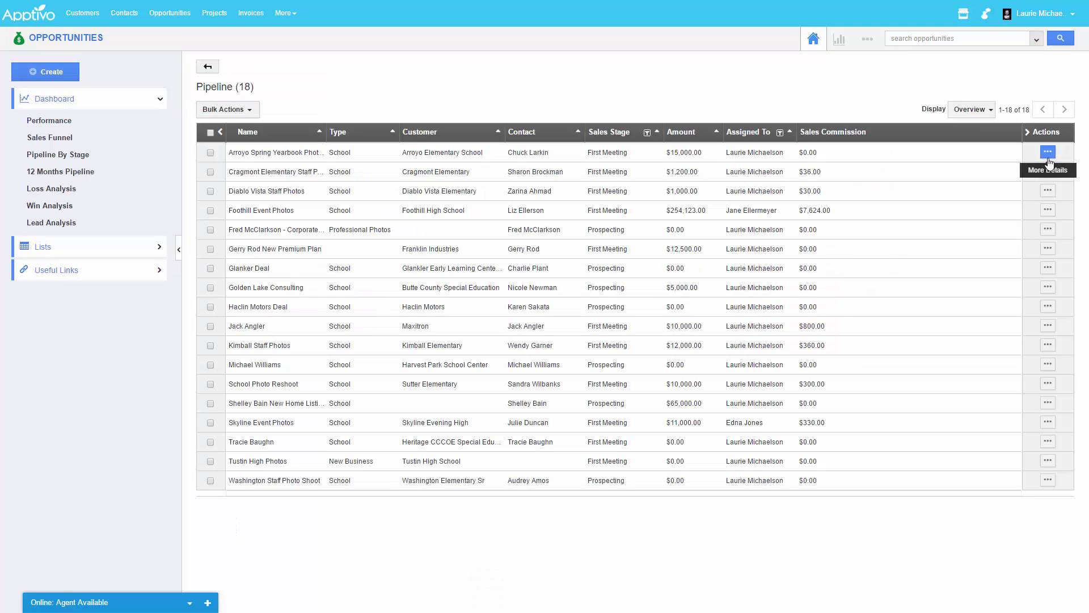
pyautogui.click(1047, 154)
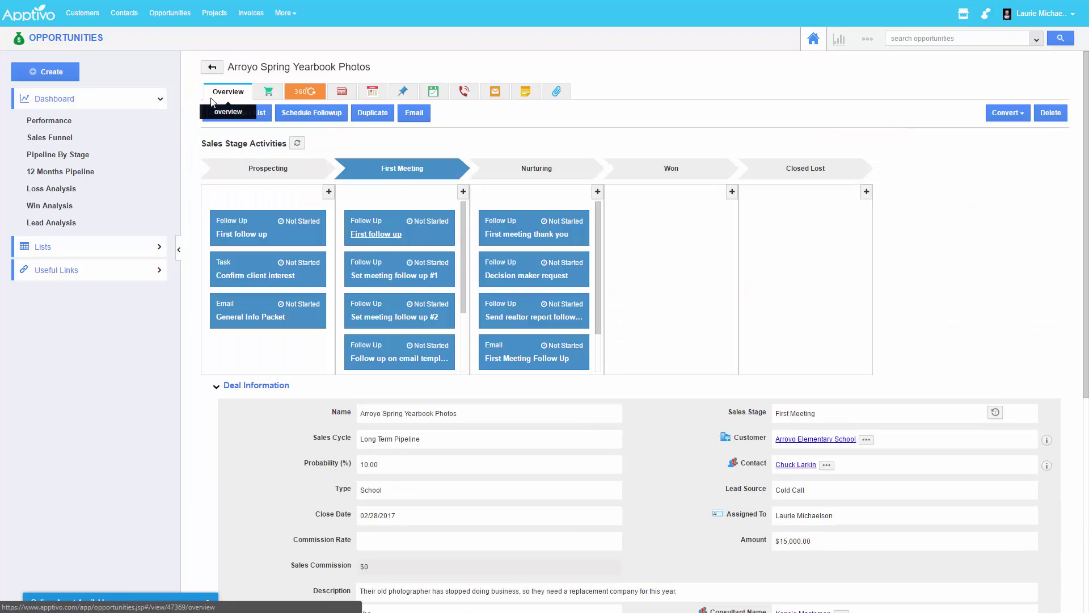
pyautogui.click(434, 94)
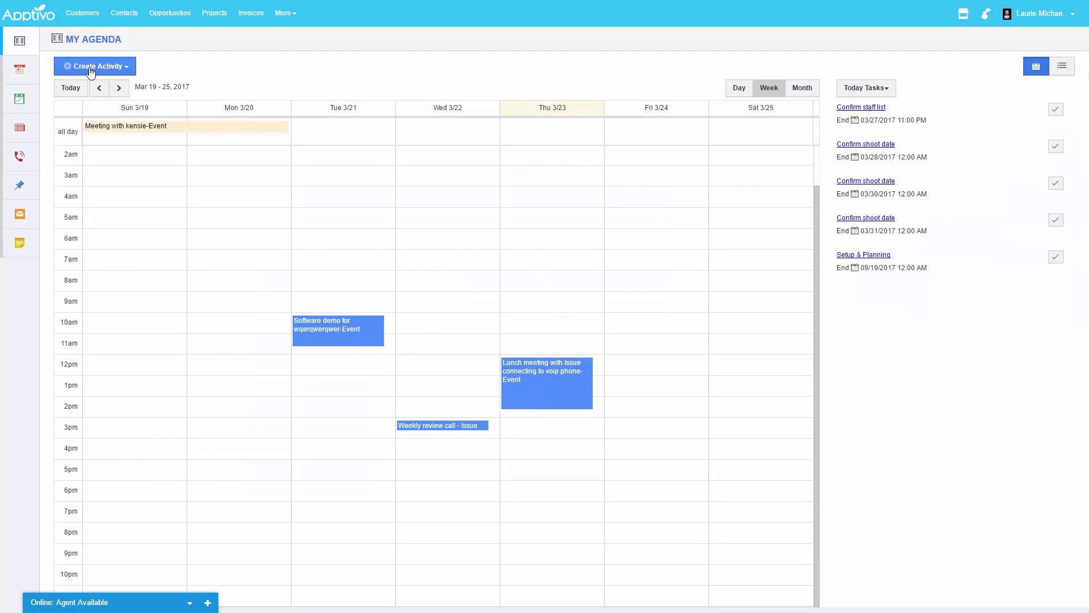
# Step: Start and discard a new task activity, then show the Alameda City College project's tasks
pyautogui.click(90, 67)
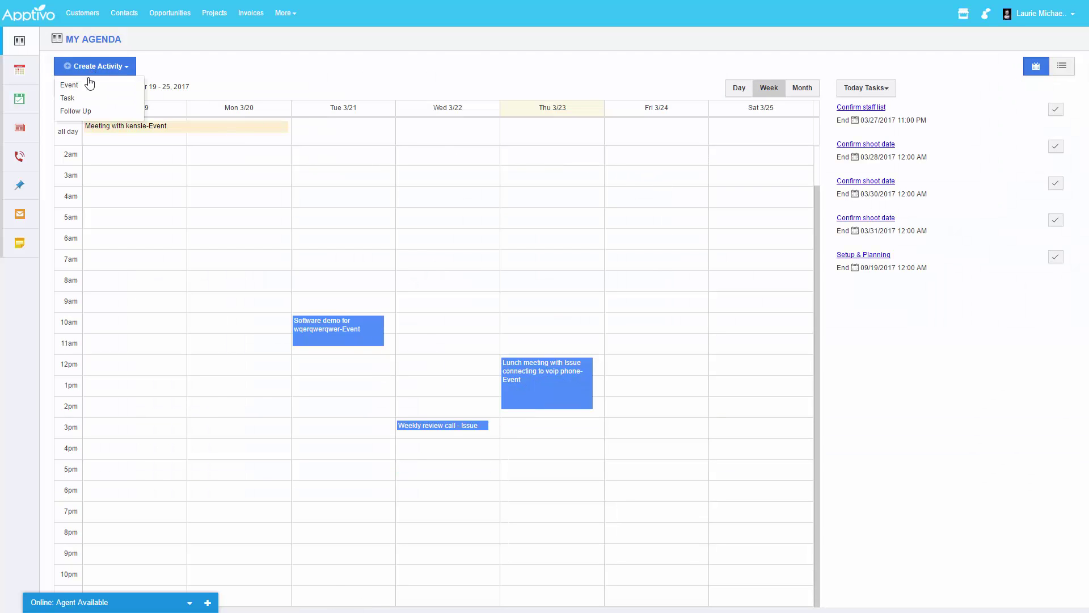
pyautogui.click(68, 97)
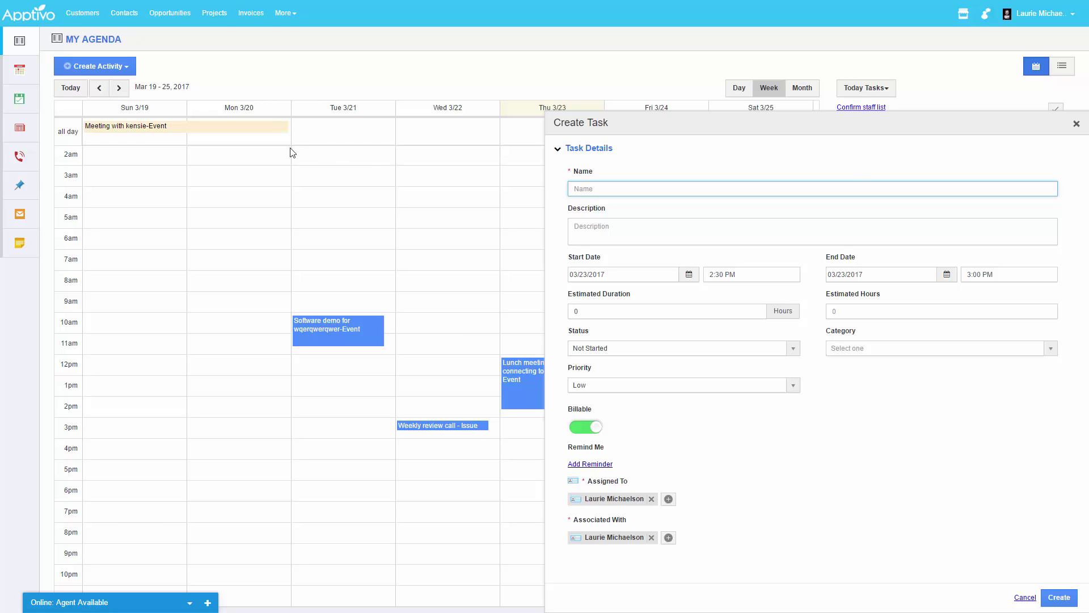
pyautogui.click(1077, 123)
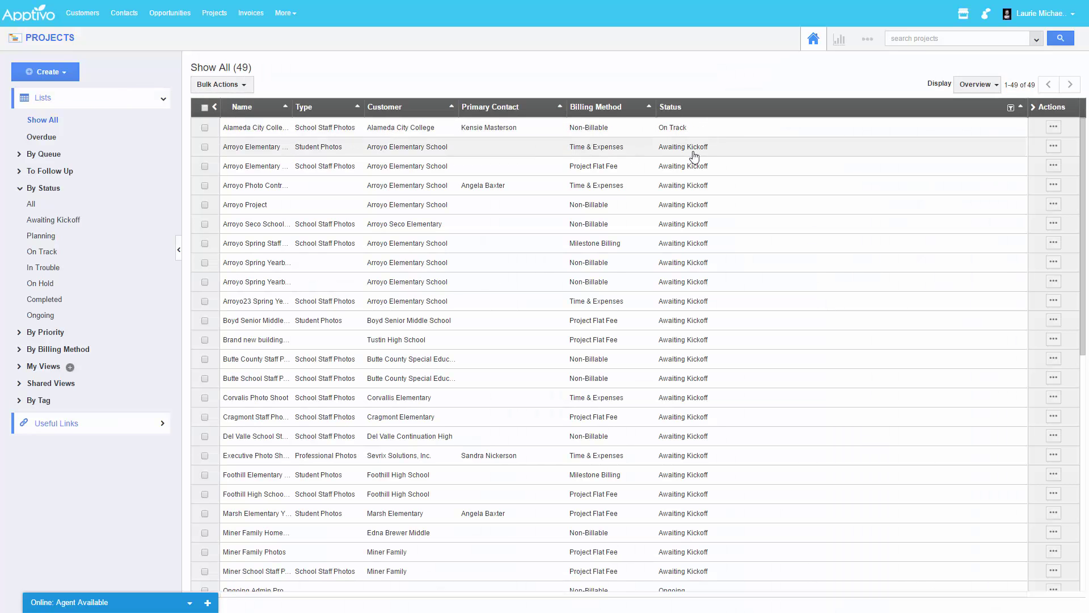
pyautogui.click(1053, 127)
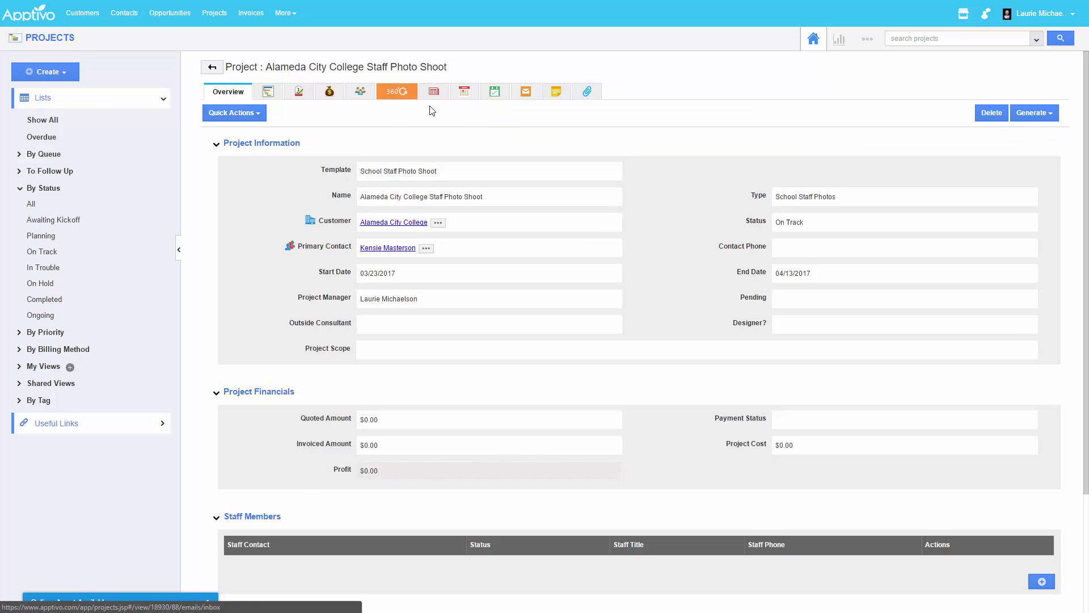
pyautogui.click(492, 98)
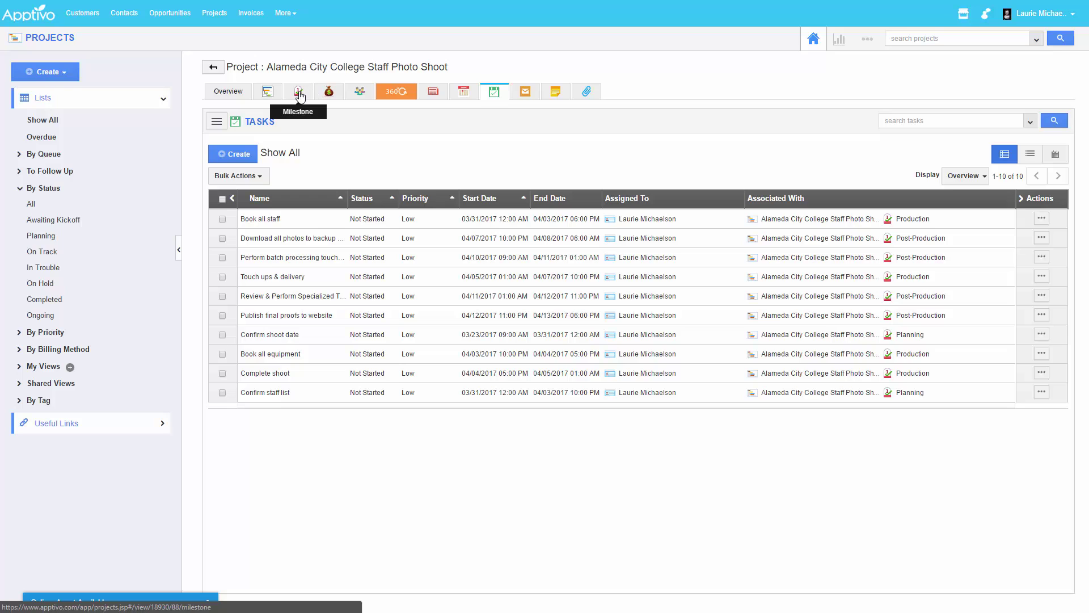
# Step: Inspect the Planning, Production and Post-Production milestone details one by one, then close the panel
pyautogui.click(300, 97)
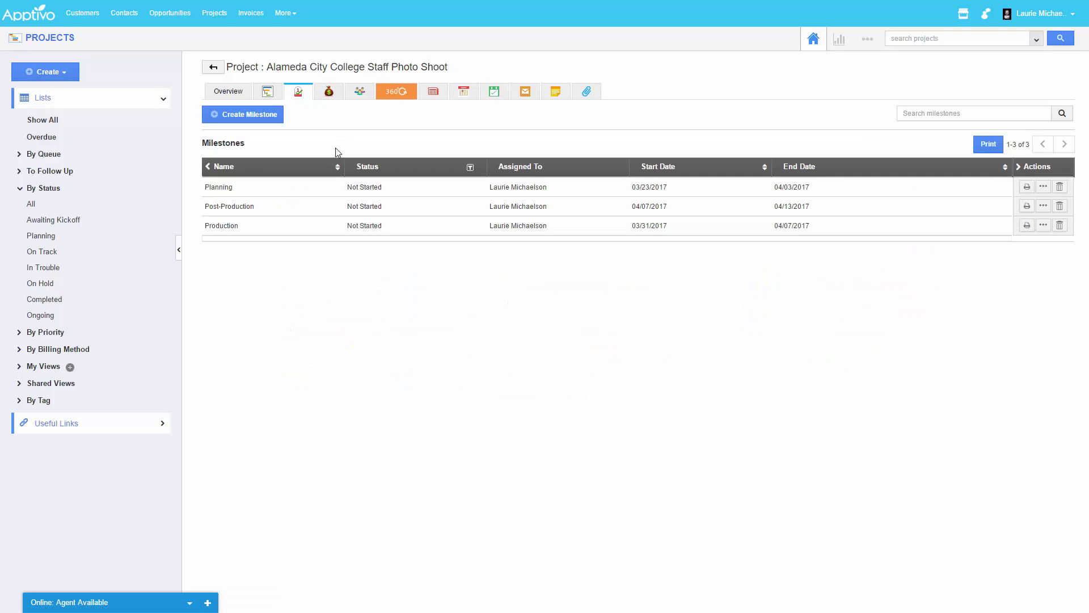
pyautogui.click(278, 197)
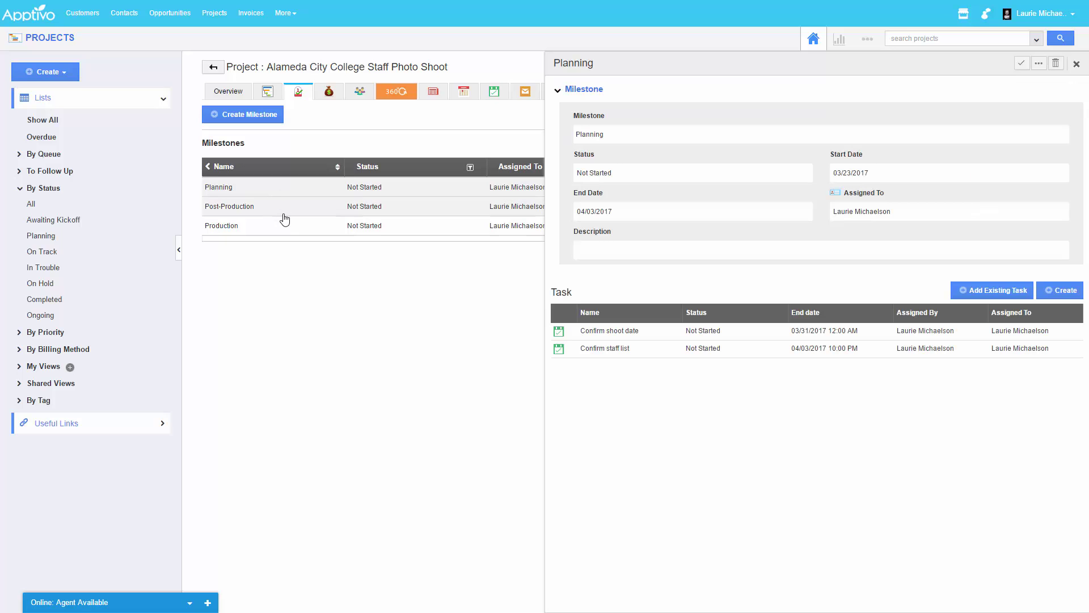
pyautogui.click(286, 226)
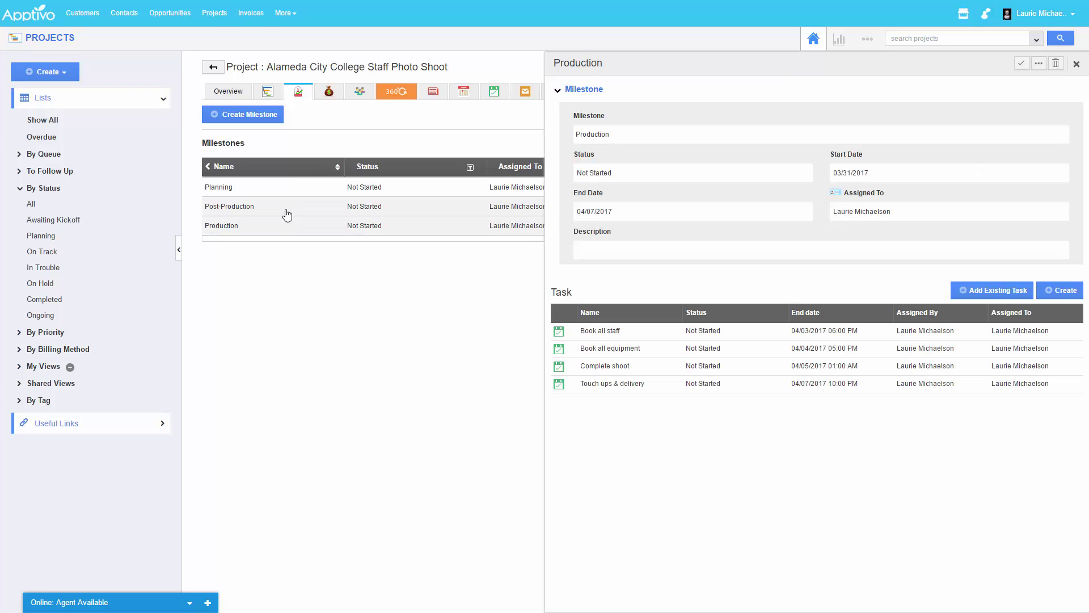
pyautogui.click(286, 210)
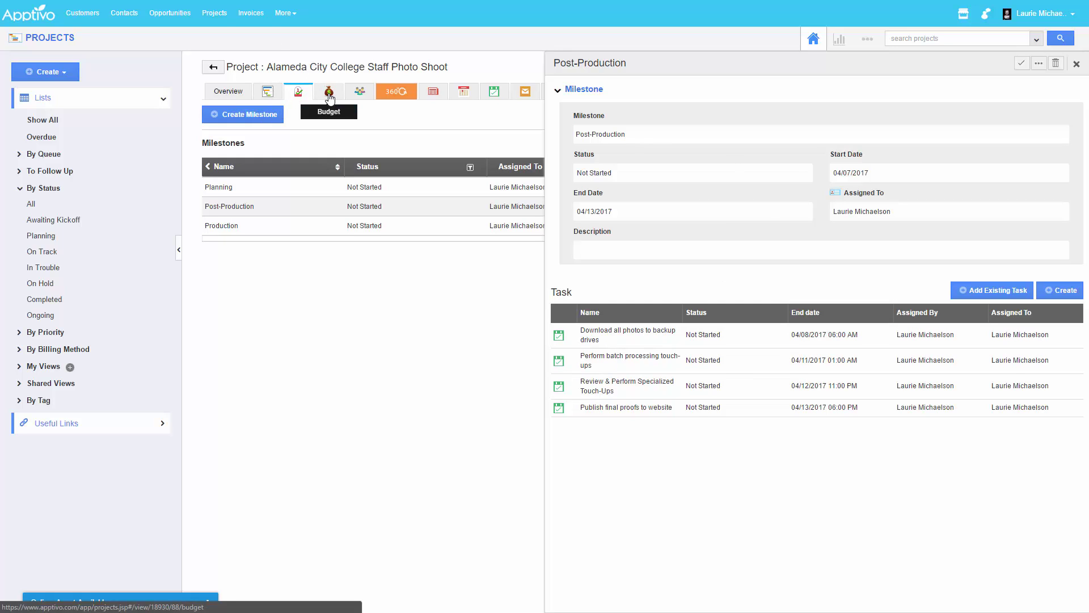
pyautogui.click(1076, 64)
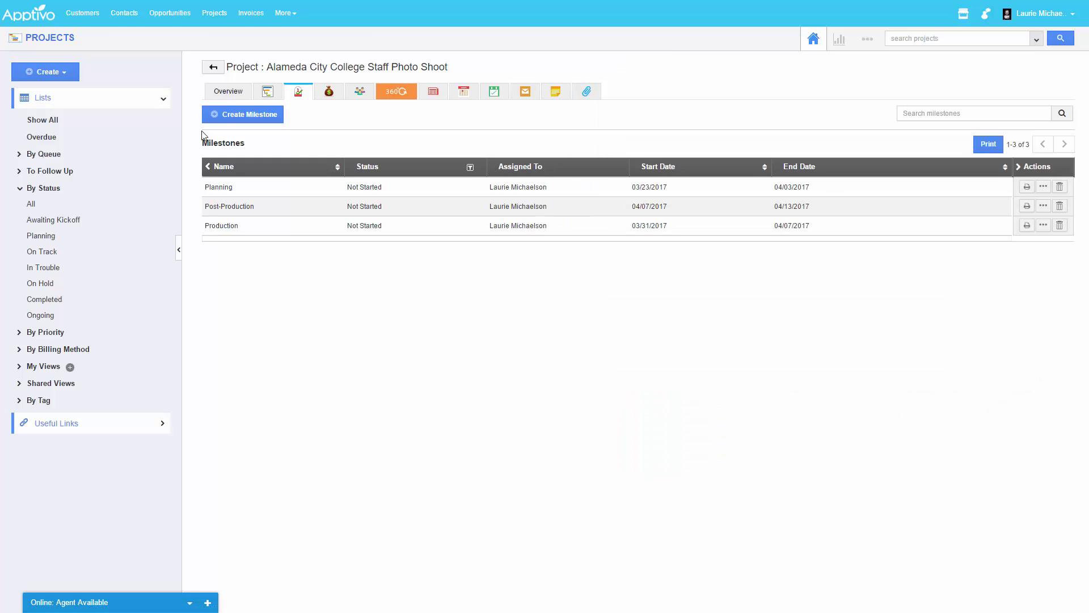
# Step: In the Gantt chart, change the Confirm staff list task's end date to 04/06/2017
pyautogui.click(267, 92)
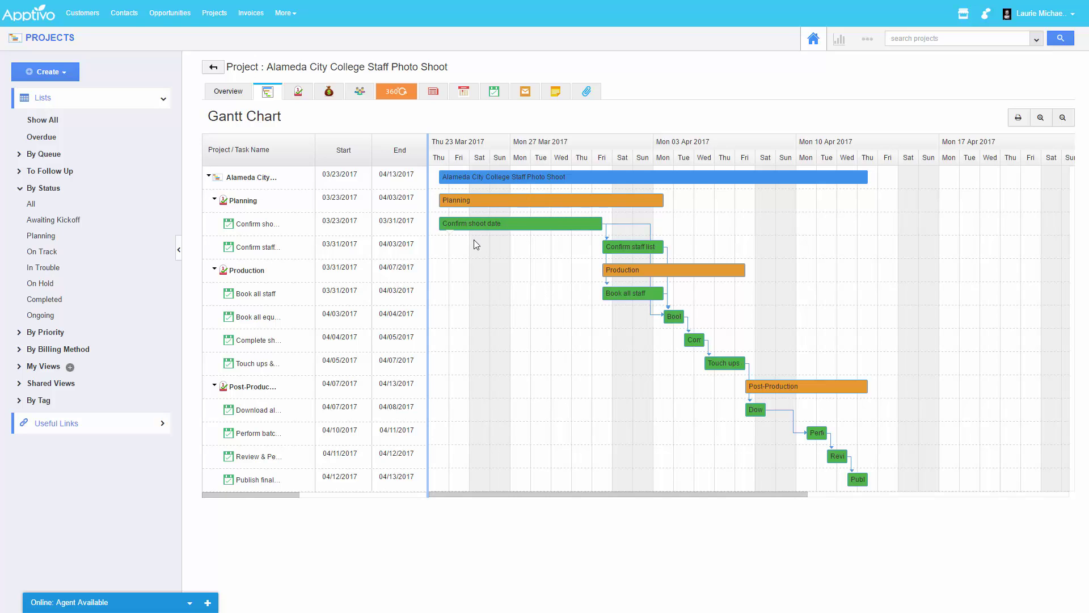
pyautogui.moveTo(271, 191)
pyautogui.click(307, 252)
pyautogui.click(308, 264)
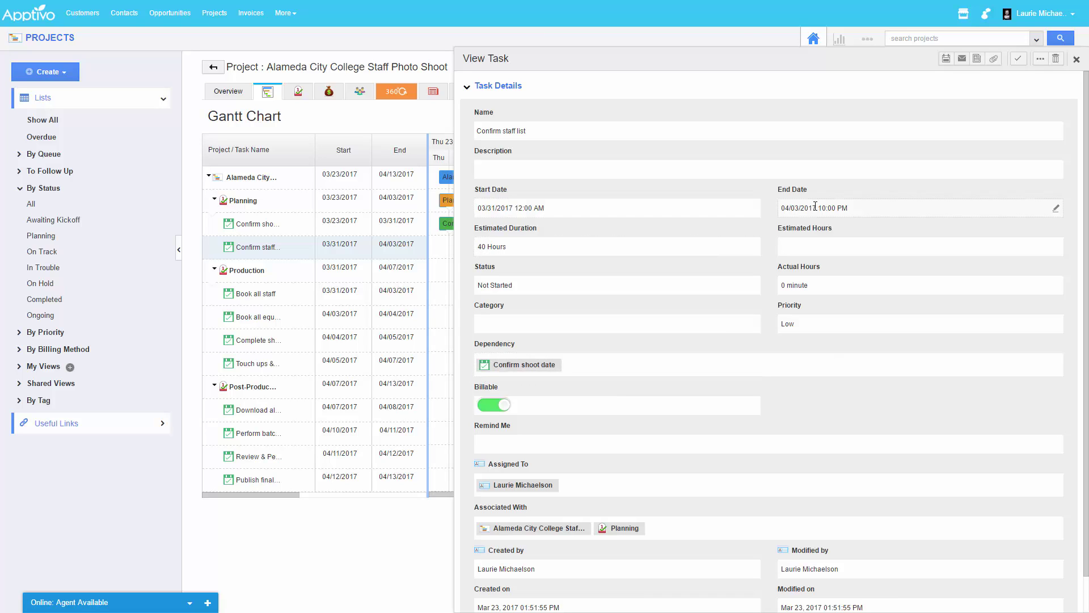
pyautogui.click(1076, 59)
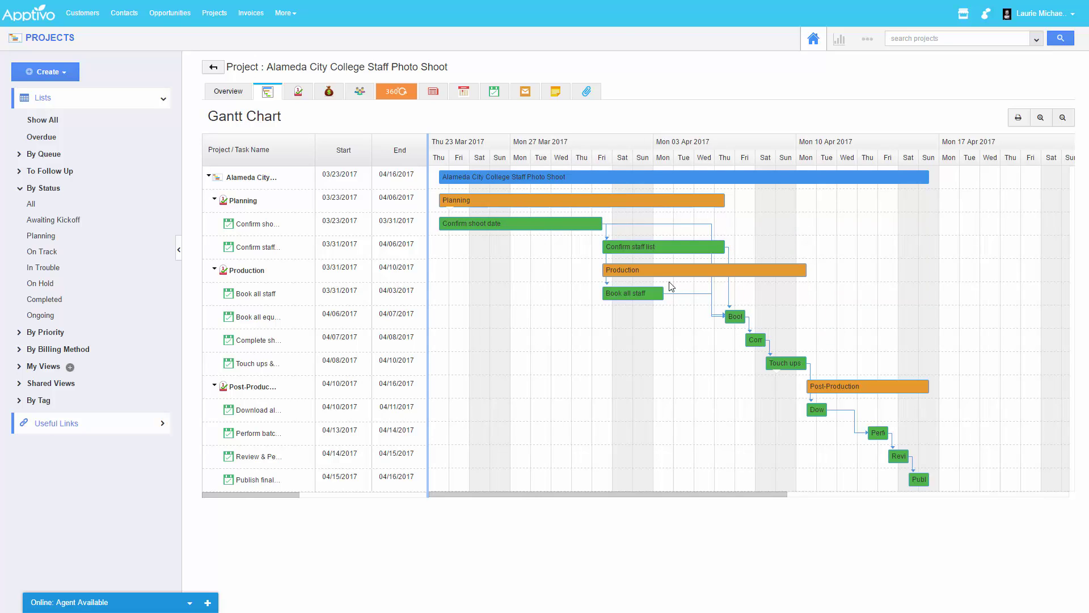
pyautogui.moveTo(663, 269)
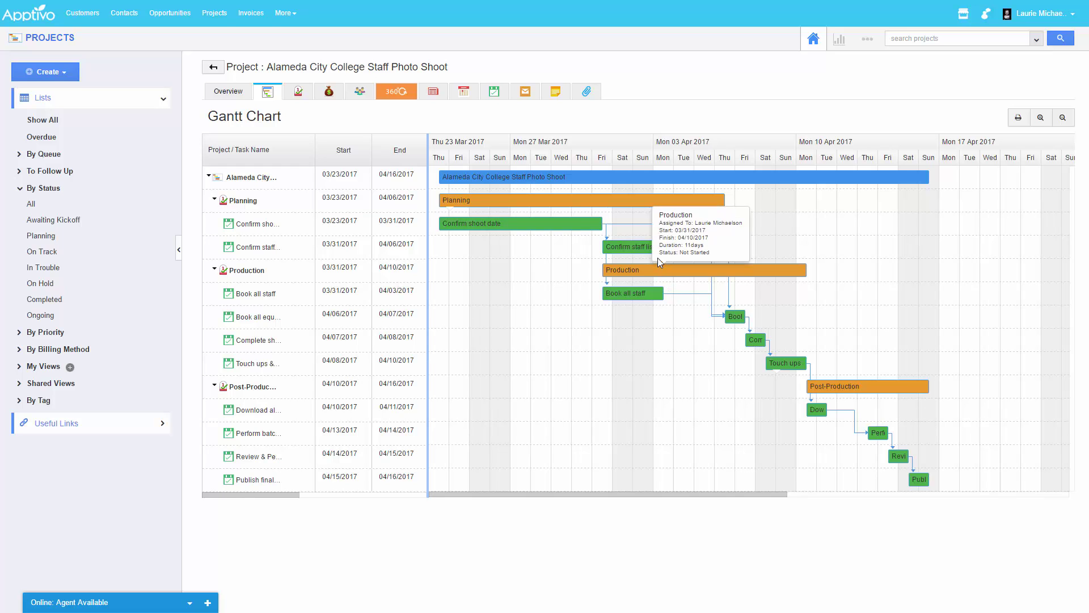
# Step: Begin a new project task assigned to a second employee, discard it, and reach project settings
pyautogui.click(494, 93)
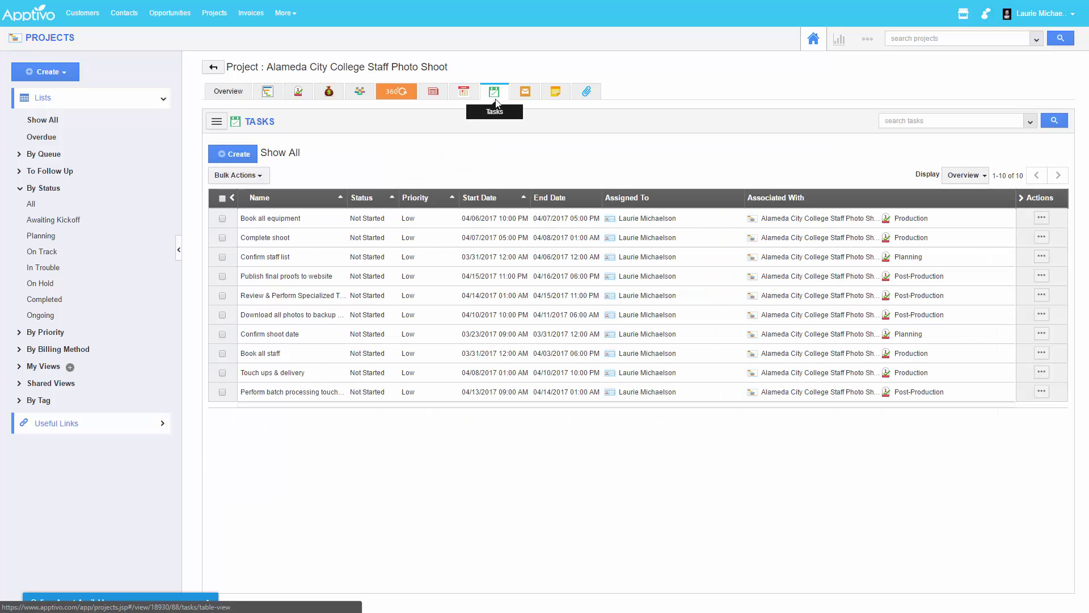
pyautogui.click(233, 154)
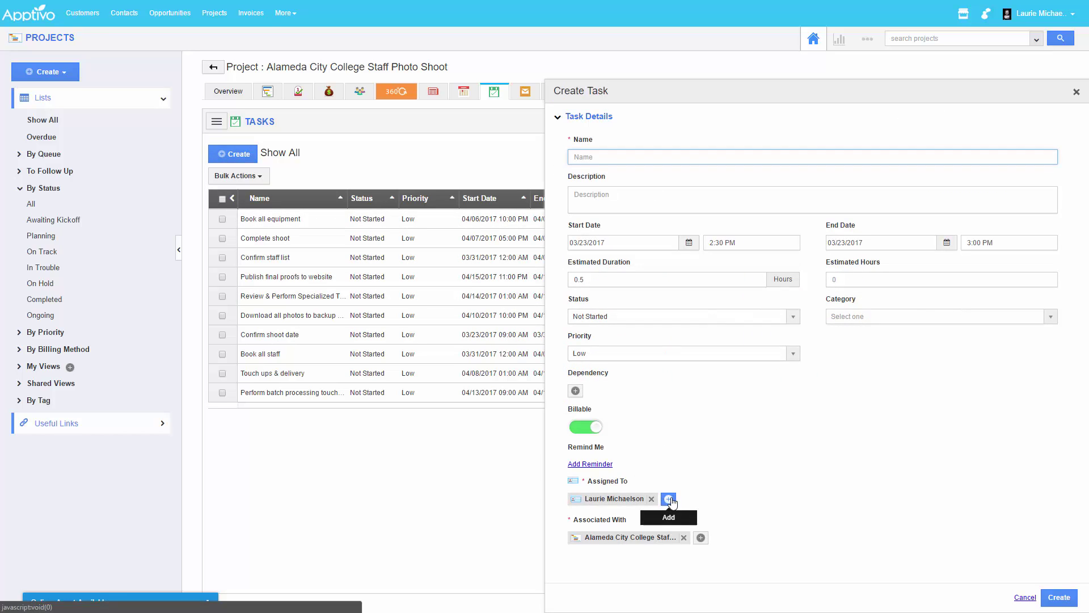
pyautogui.click(668, 499)
pyautogui.click(675, 217)
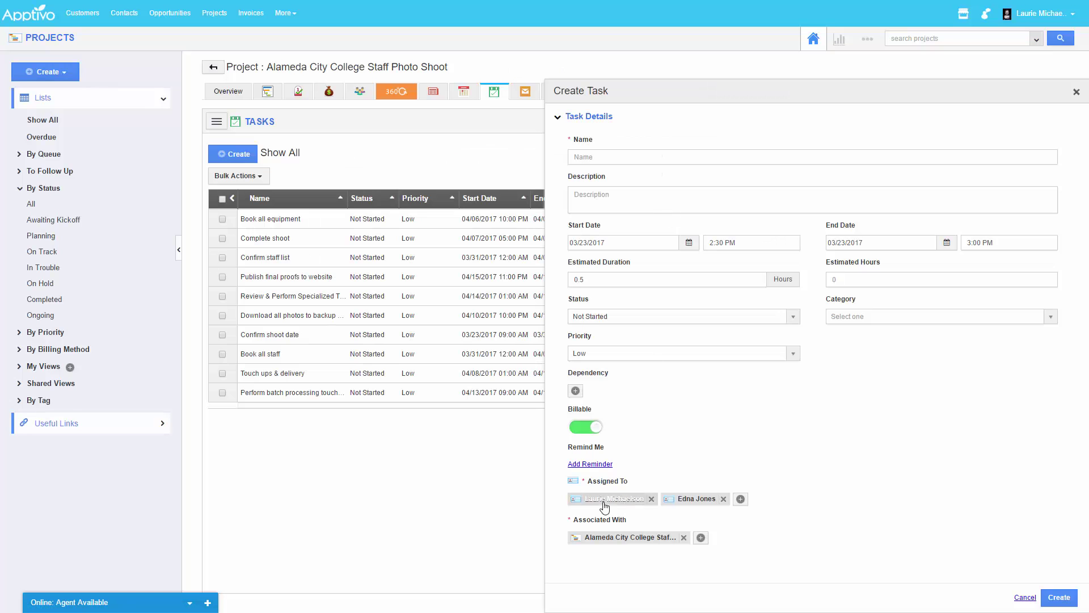
pyautogui.click(1075, 92)
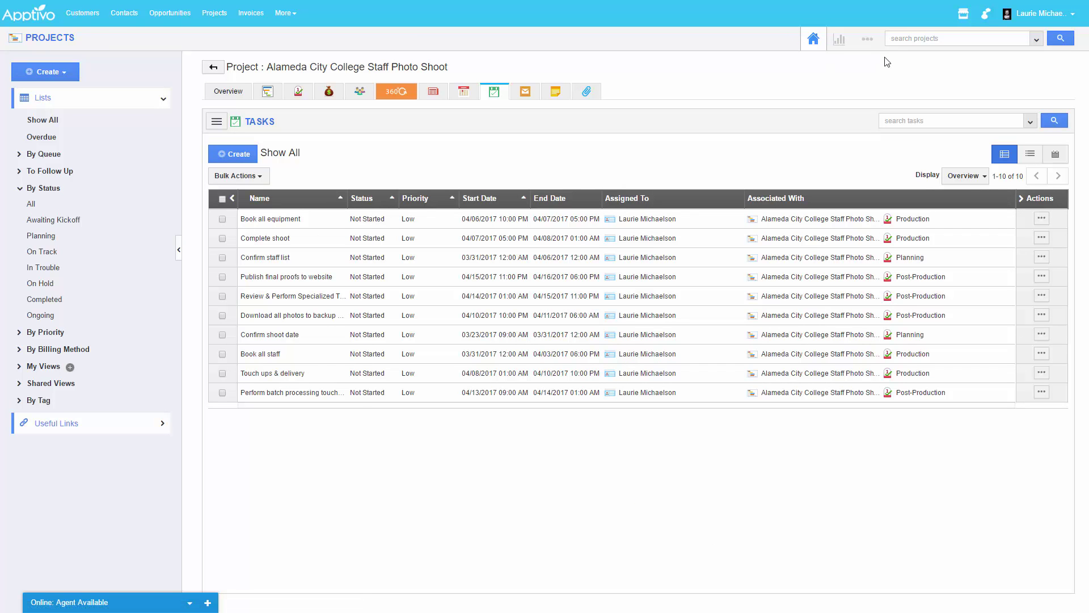
pyautogui.click(868, 40)
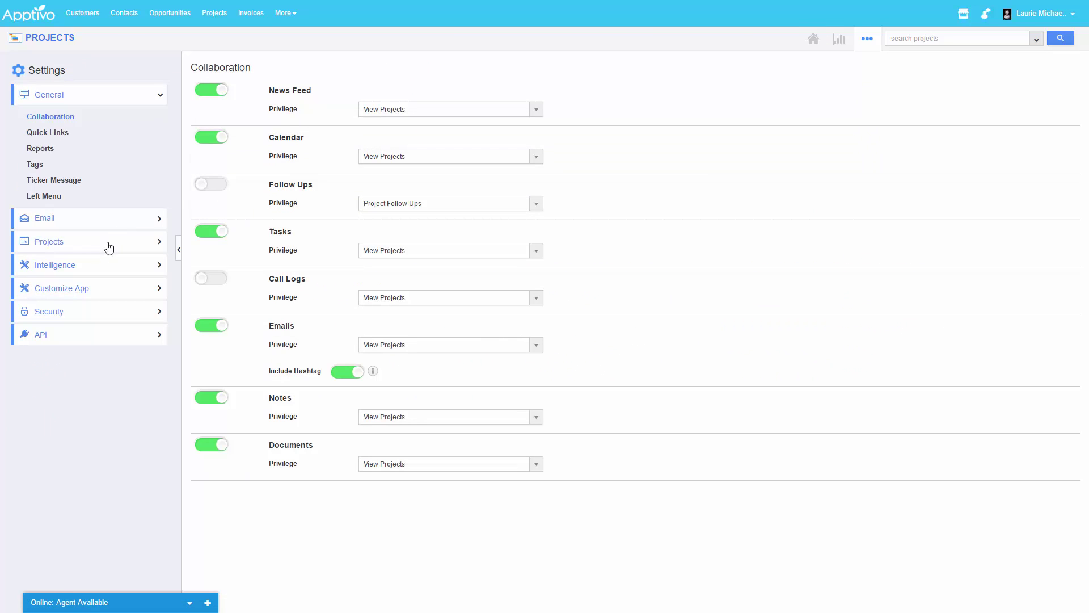
# Step: Review the School Staff Photo Shoot template's tasks, including Download all photos to backup drives
pyautogui.click(109, 248)
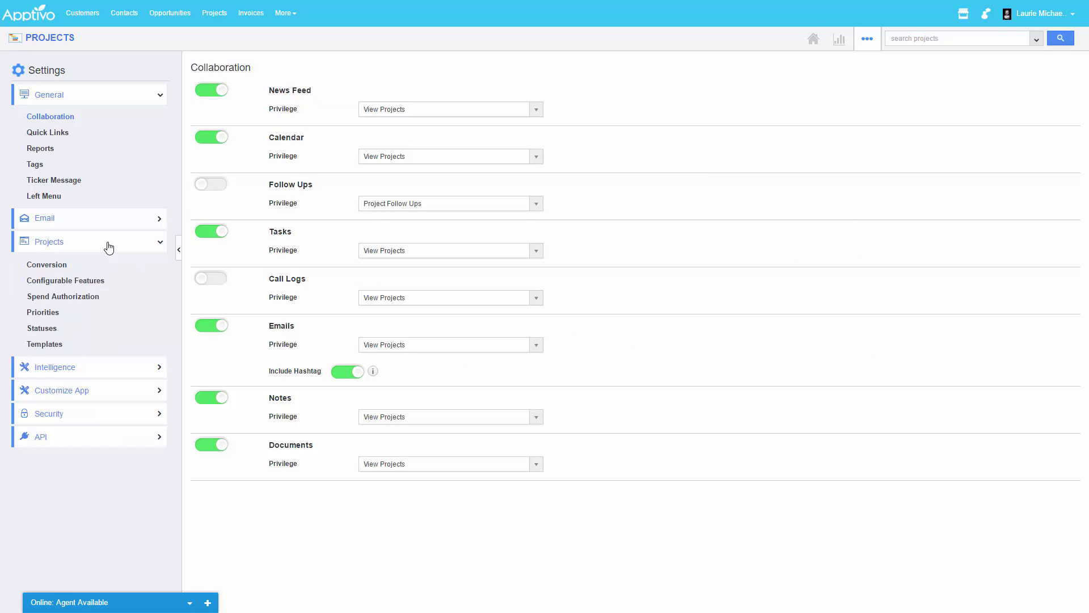
pyautogui.click(59, 344)
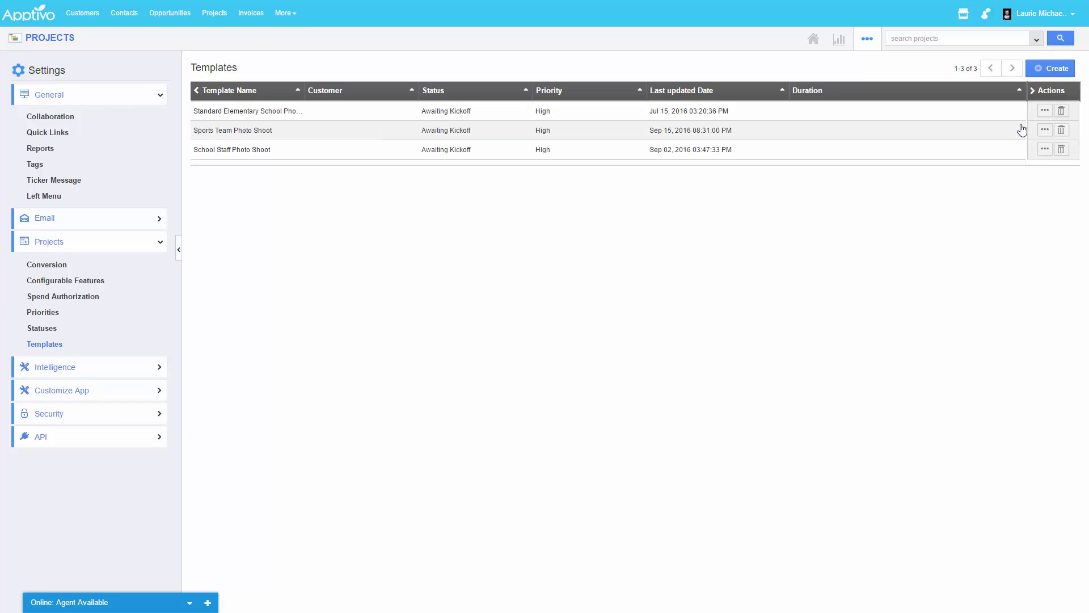
pyautogui.click(1044, 149)
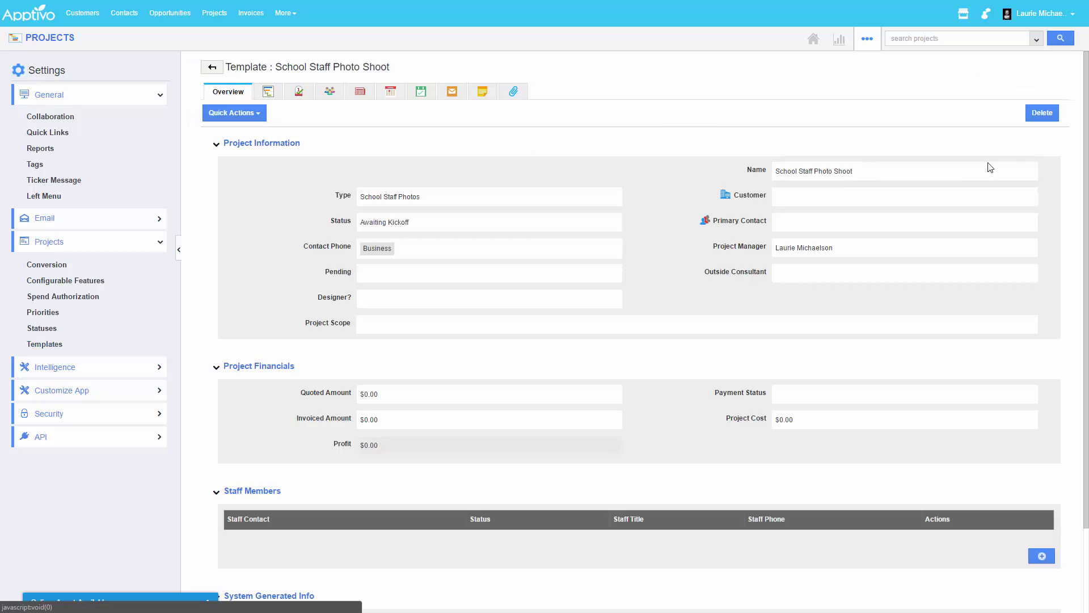
pyautogui.click(420, 92)
pyautogui.click(428, 277)
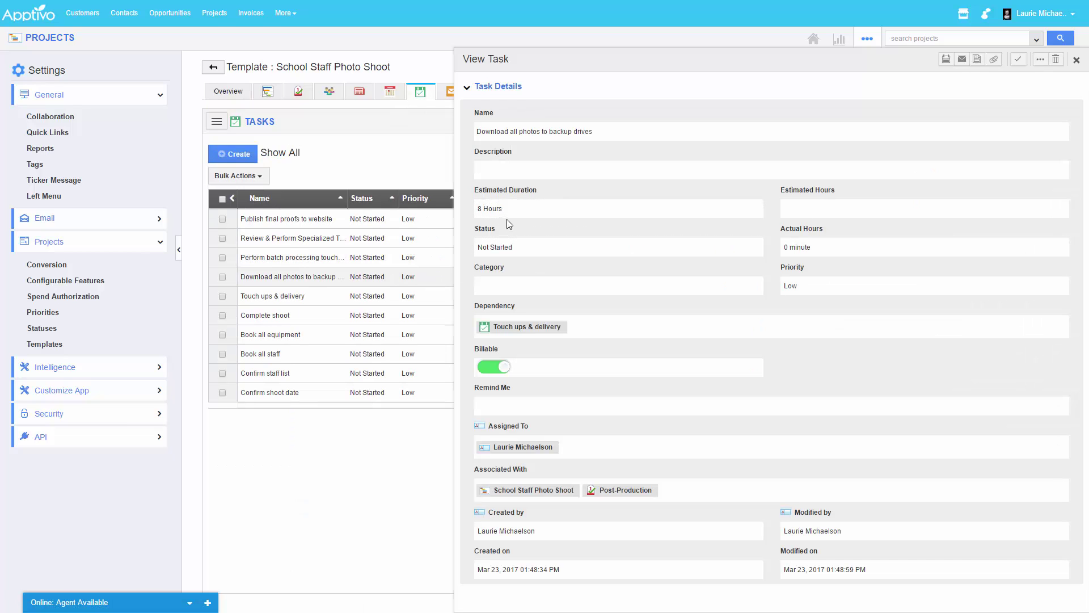
pyautogui.click(57, 38)
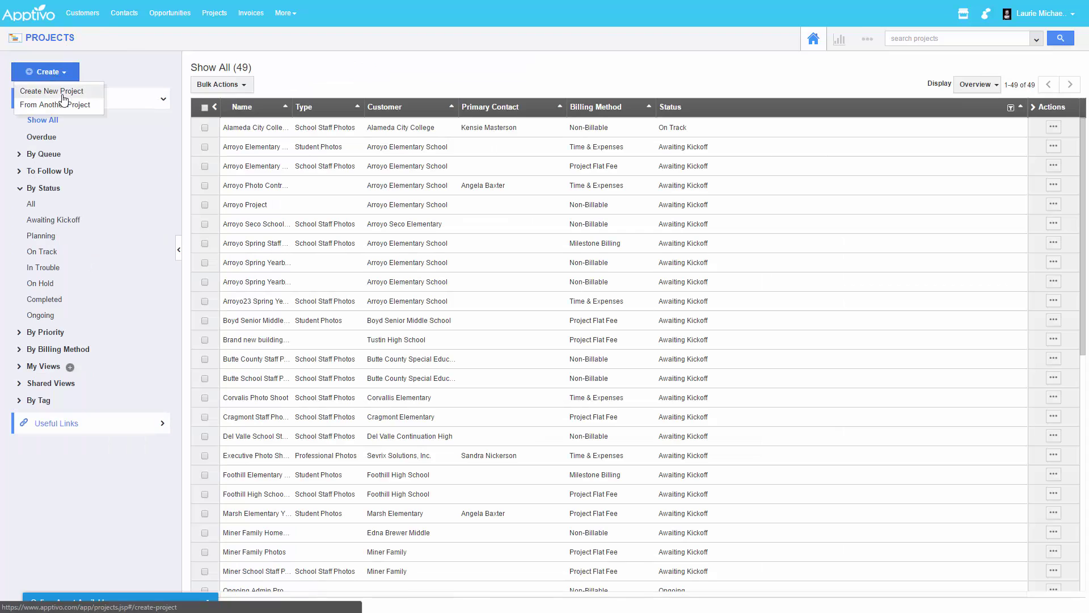
pyautogui.click(59, 93)
pyautogui.click(366, 119)
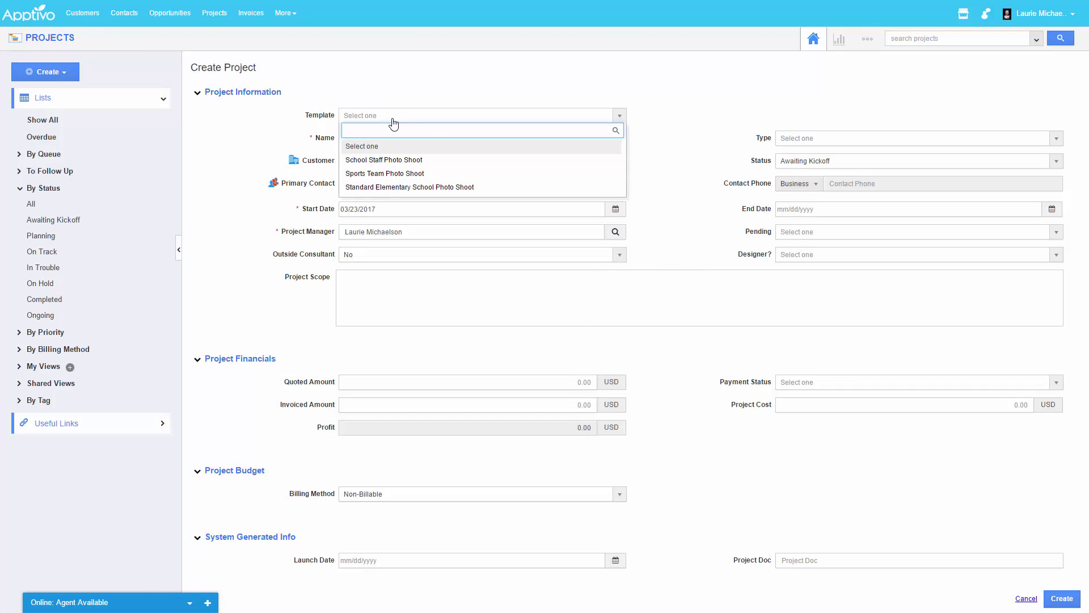
pyautogui.click(400, 161)
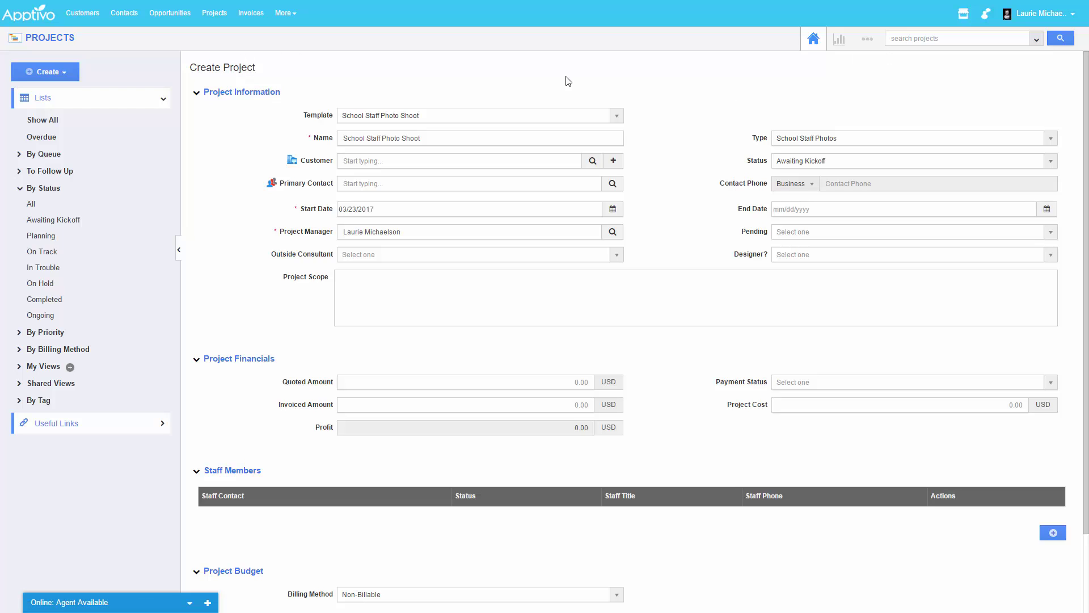
pyautogui.click(80, 118)
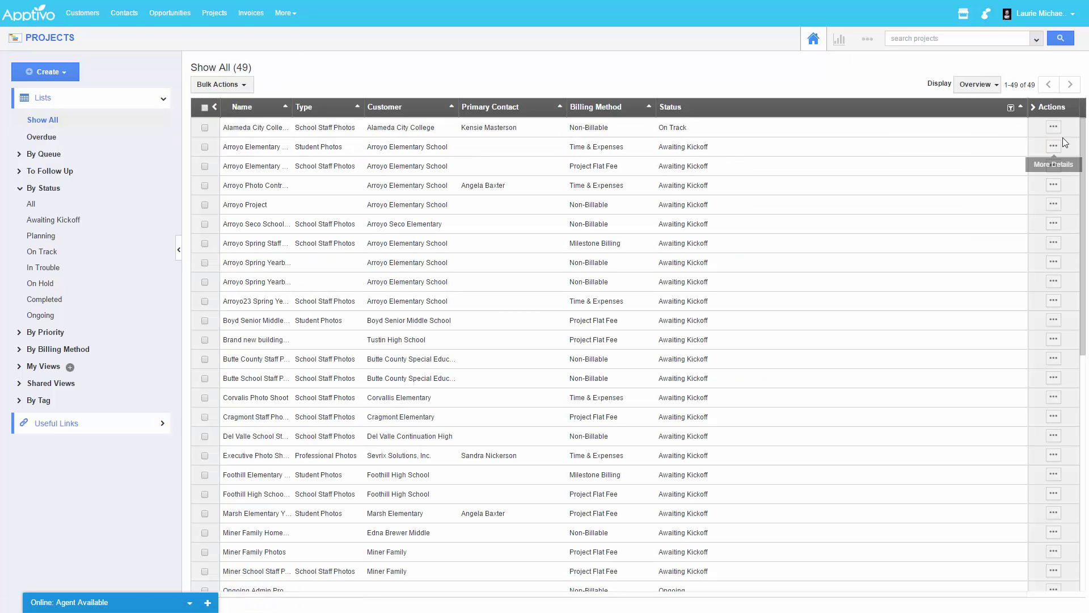
# Step: Open the Book all equipment task and check its Documents, News Feed and Work Logs
pyautogui.click(1054, 126)
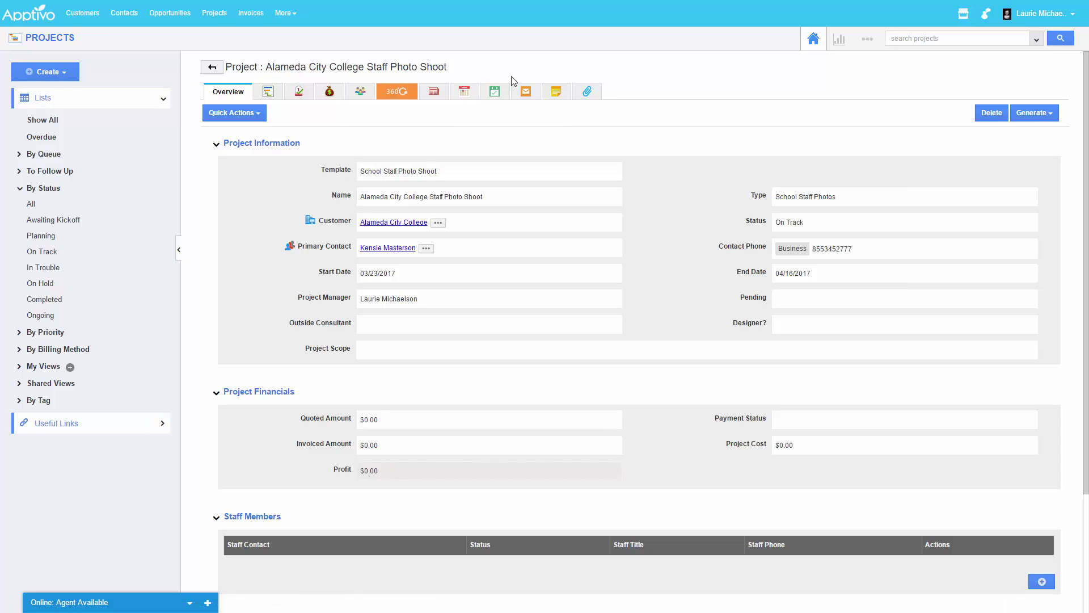
pyautogui.click(495, 92)
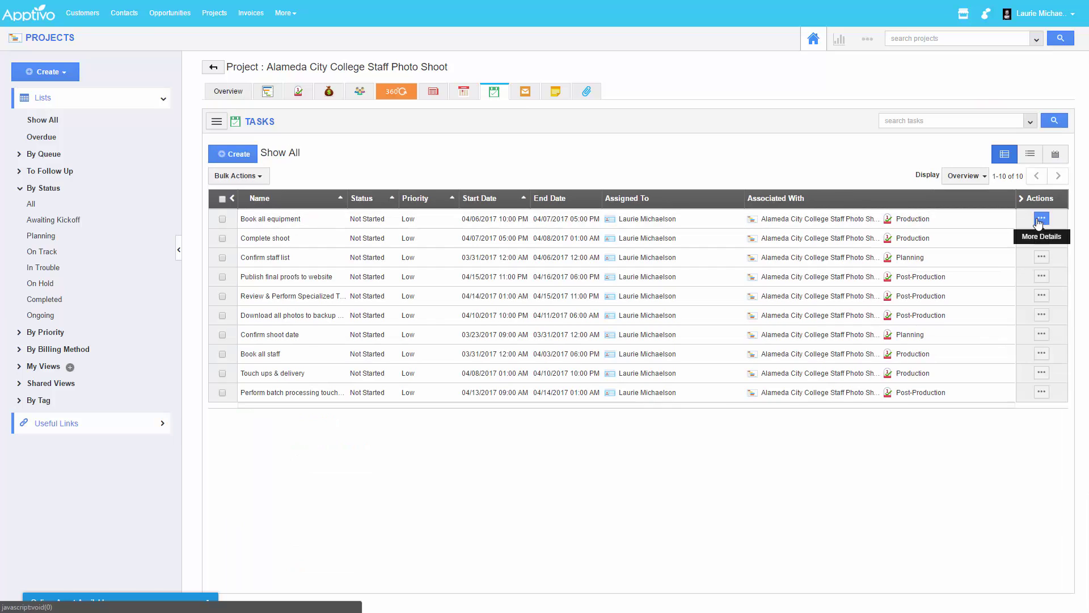
pyautogui.click(1039, 219)
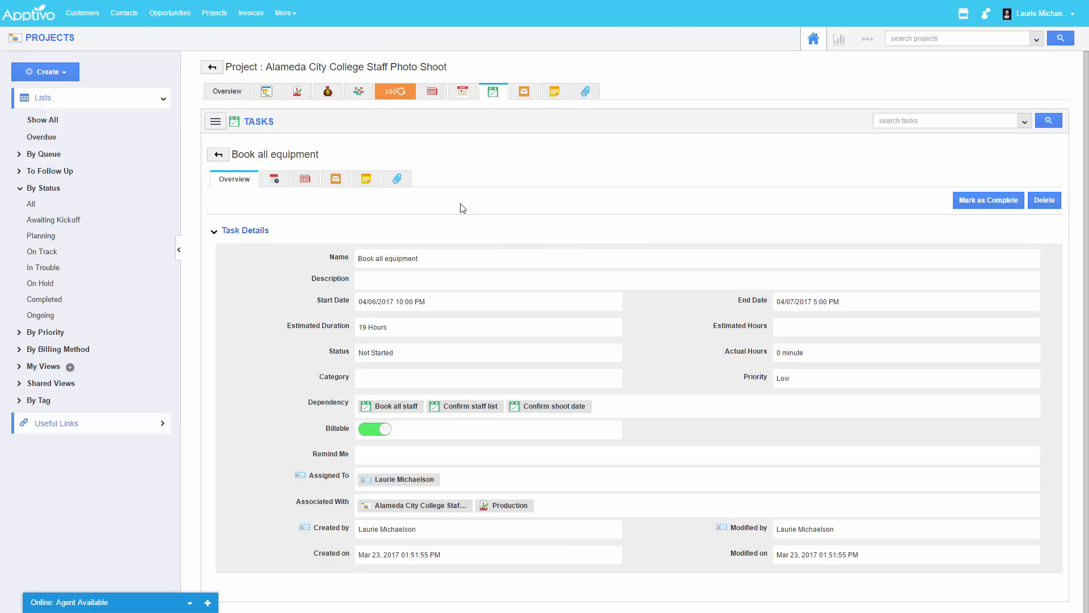
pyautogui.click(397, 179)
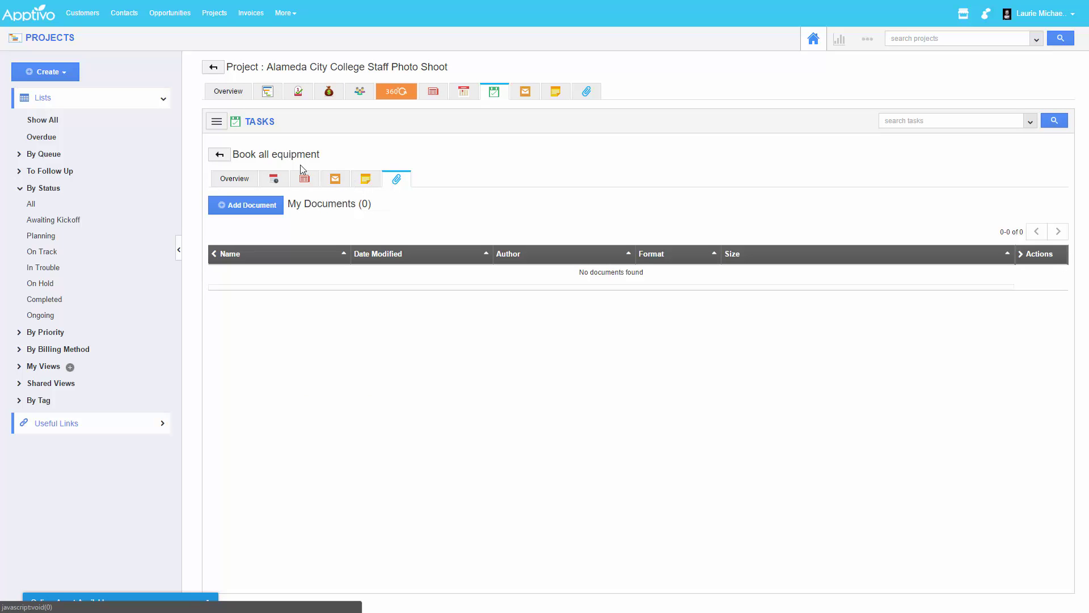
pyautogui.click(304, 179)
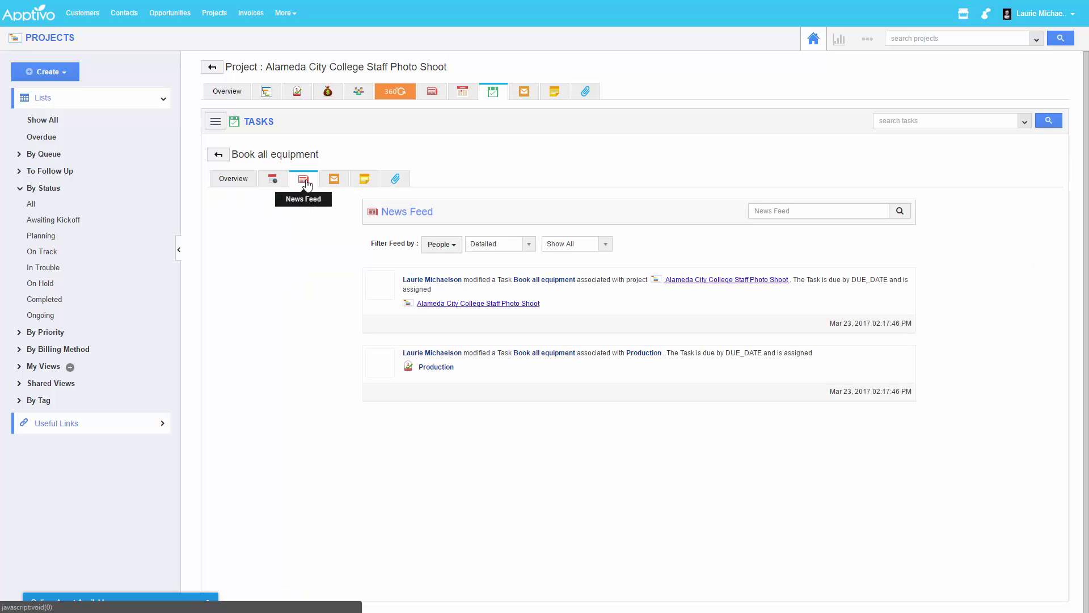
pyautogui.click(273, 181)
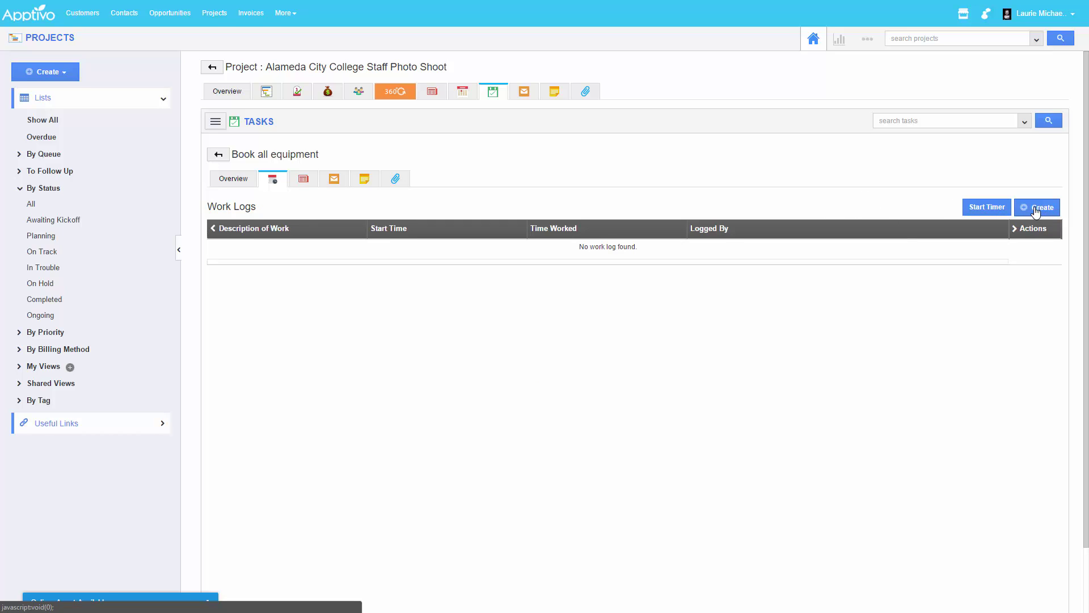
# Step: Log a manual 2-hour work entry on the Book all equipment task, then view the project budget
pyautogui.click(986, 208)
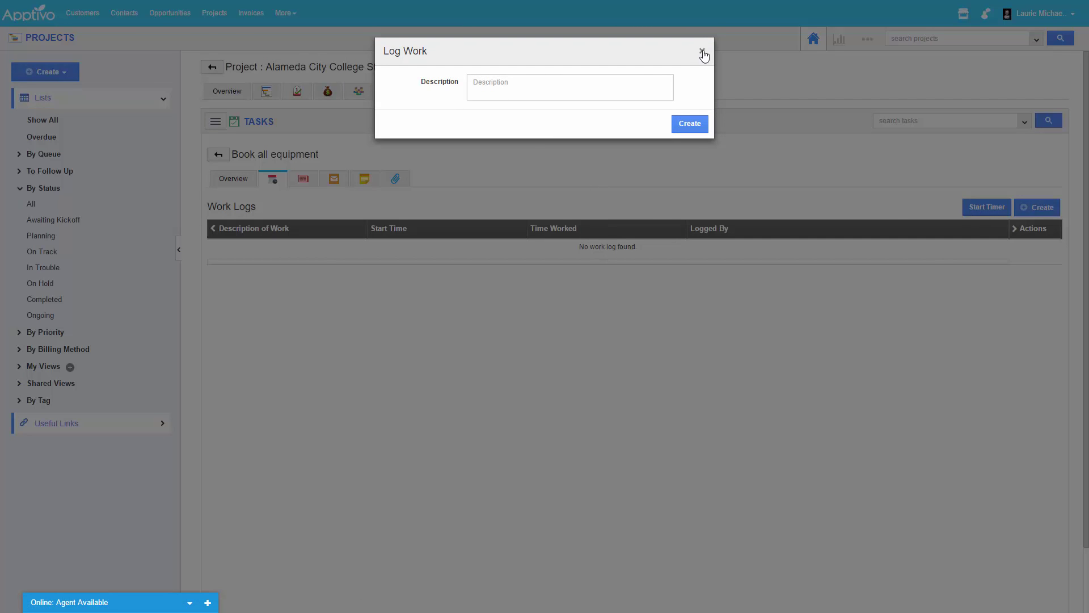
pyautogui.click(702, 52)
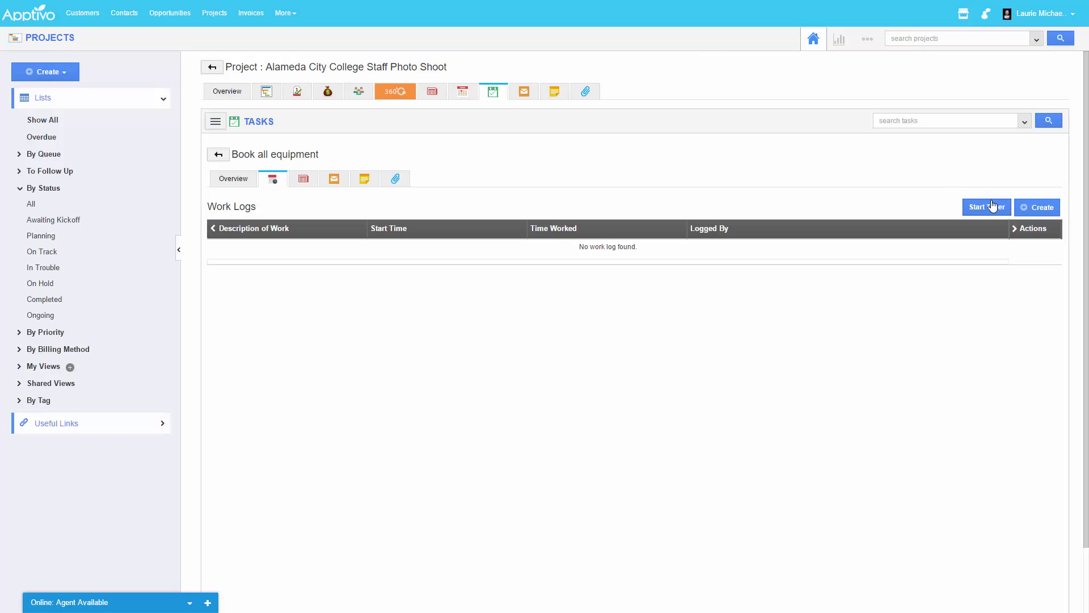
pyautogui.click(1022, 210)
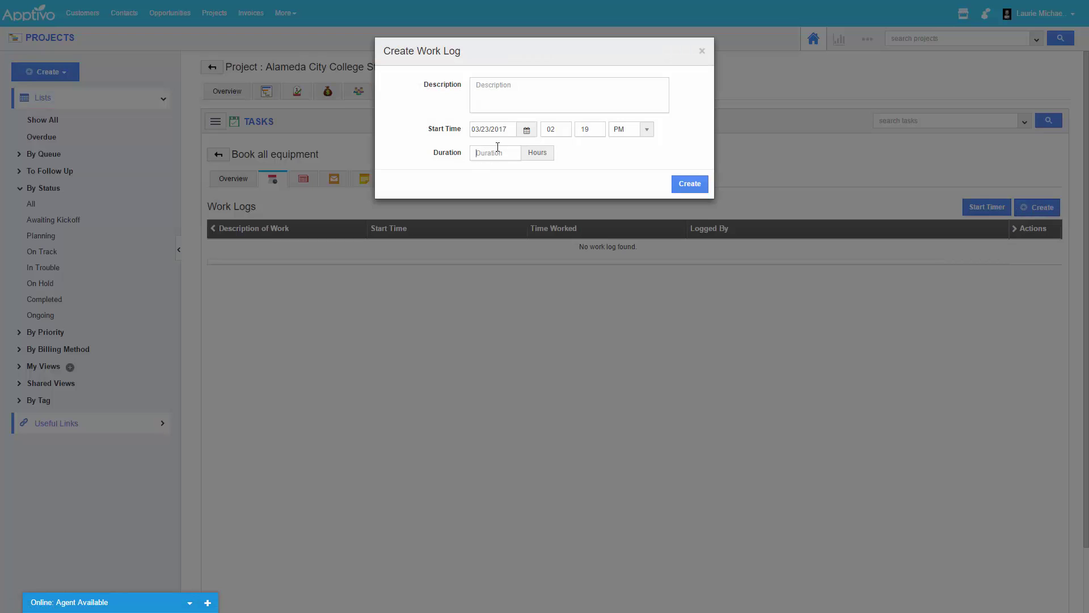
pyautogui.write('2')
pyautogui.click(690, 185)
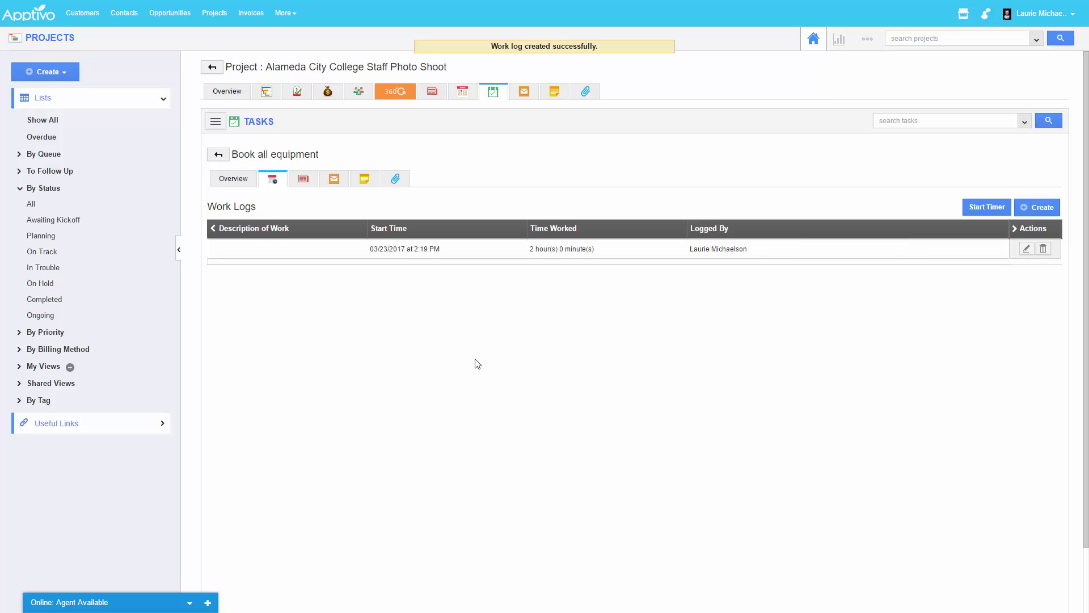
pyautogui.click(329, 93)
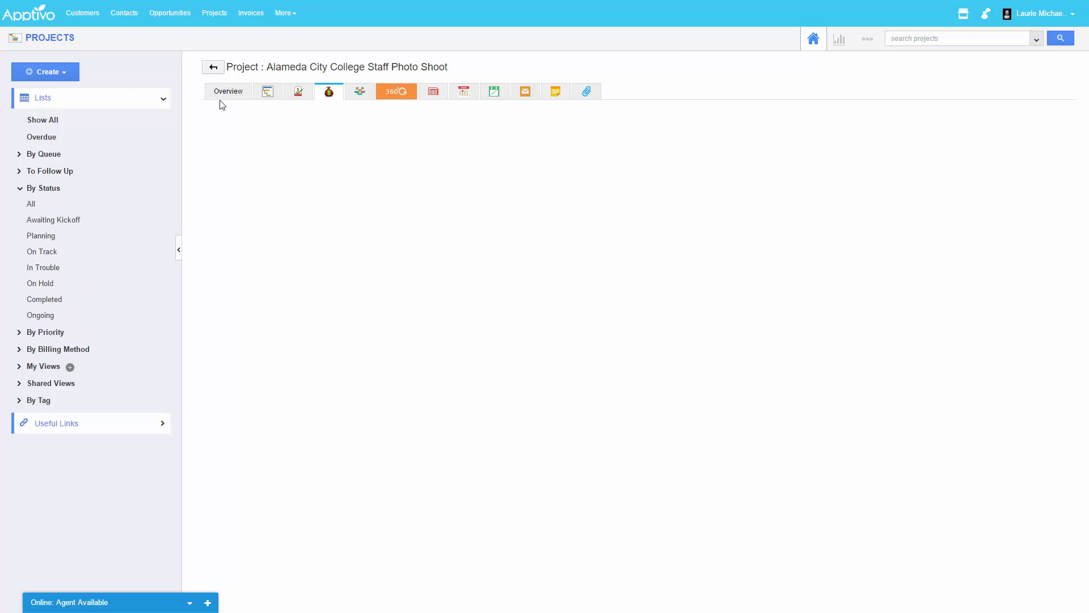
# Step: Start a blank new project and review the Billing Method options, leaving it Non-Billable
pyautogui.click(45, 75)
pyautogui.click(52, 92)
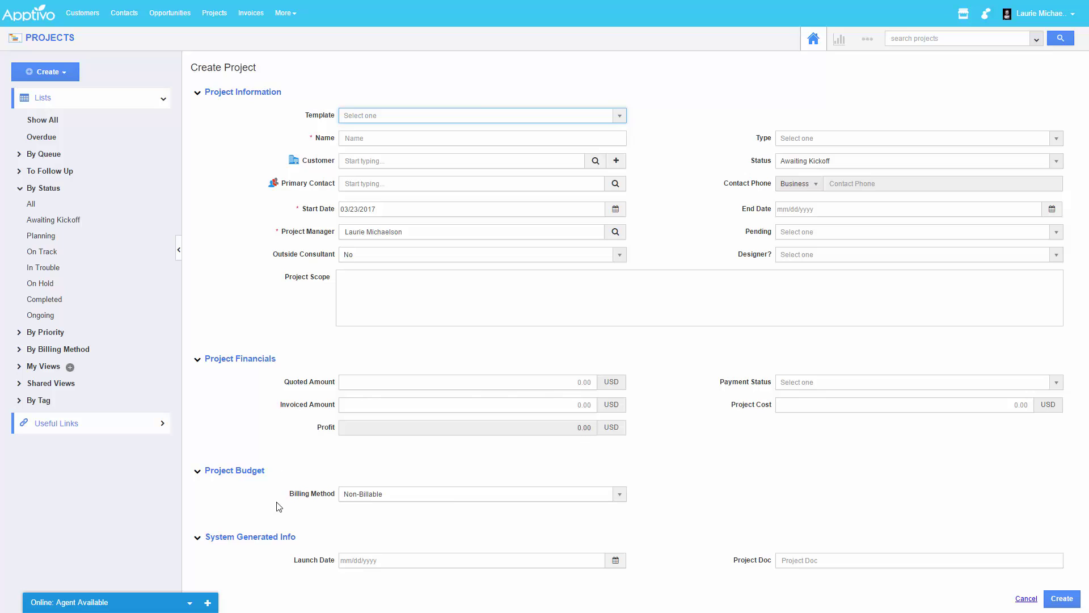
pyautogui.click(387, 496)
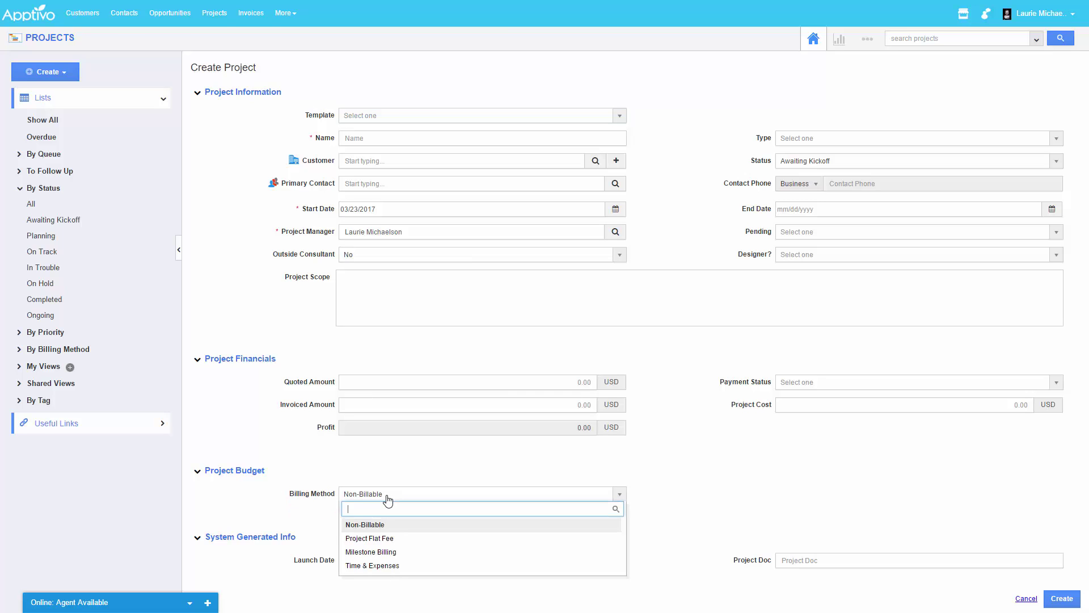
pyautogui.rightClick(402, 542)
pyautogui.click(292, 526)
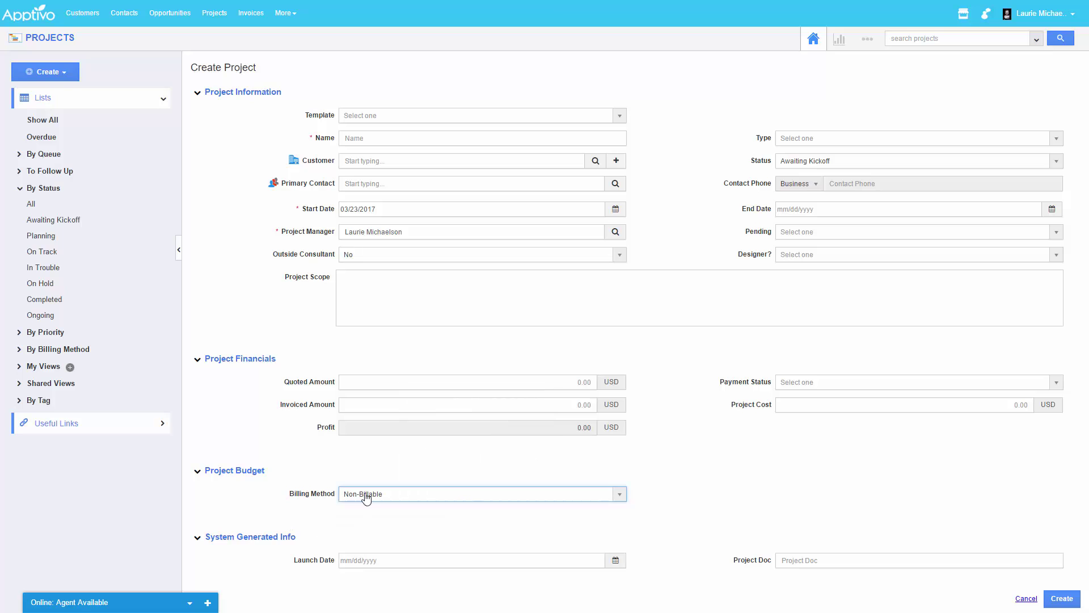
pyautogui.click(366, 494)
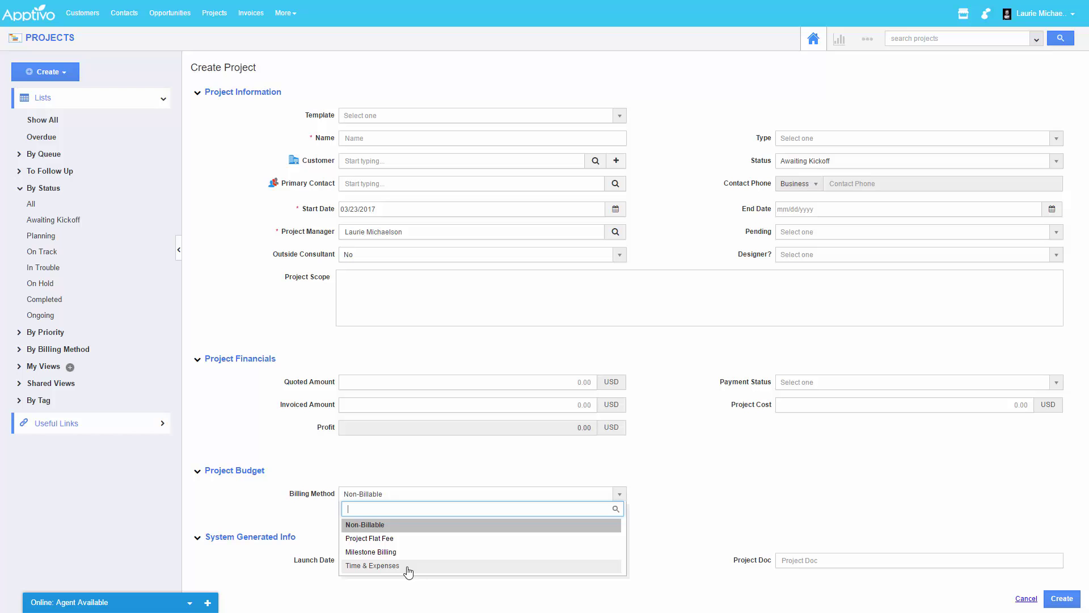
pyautogui.click(880, 35)
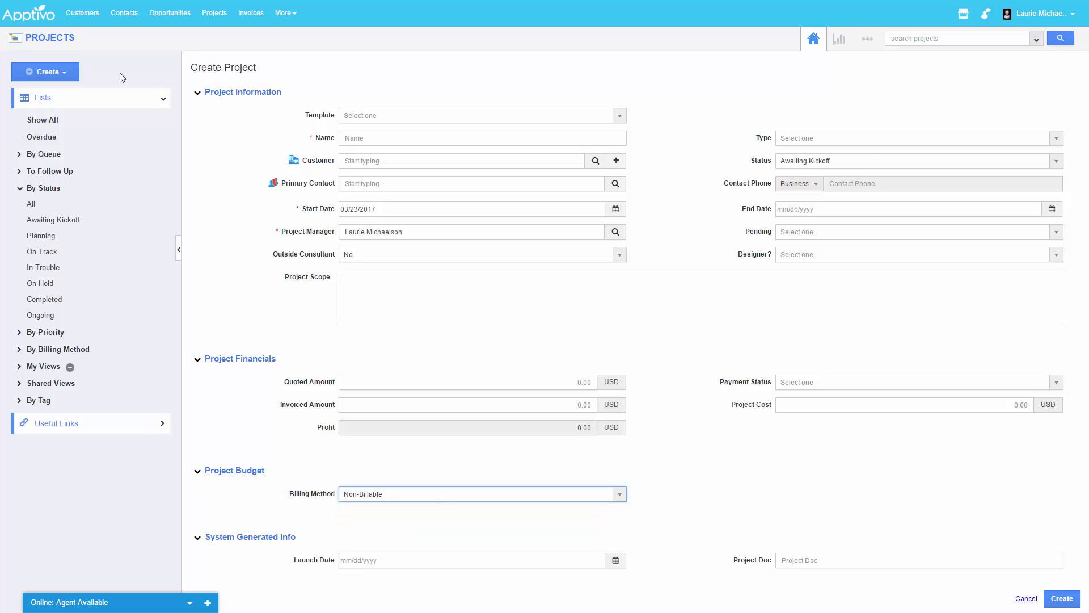
# Step: Open the Alameda City College Staff Photo Shoot project, check its Budget and Milestones, then show Generate options
pyautogui.click(43, 120)
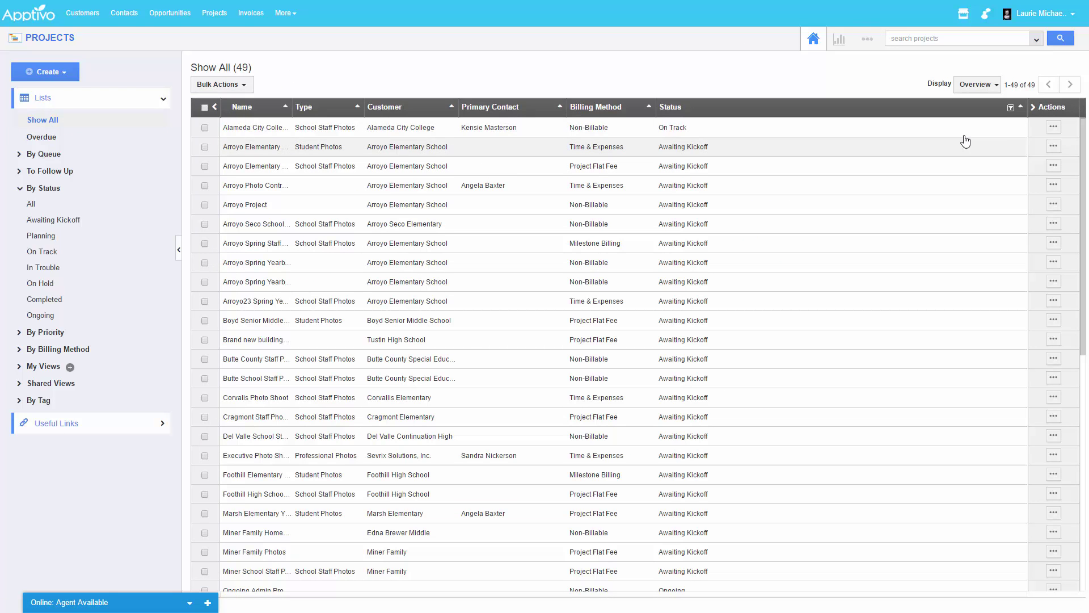
pyautogui.click(1047, 130)
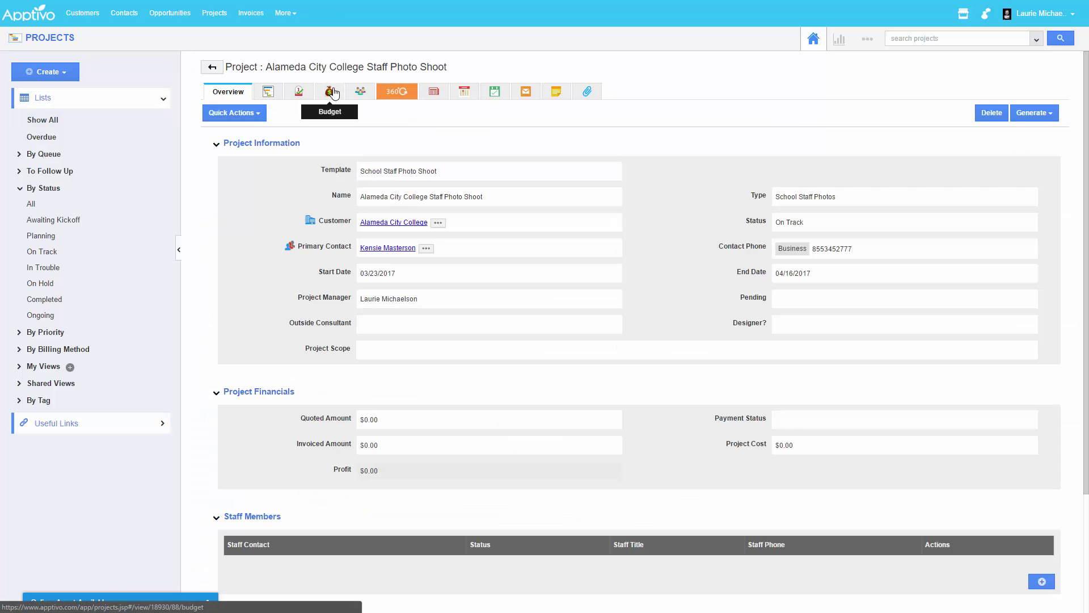
pyautogui.click(332, 93)
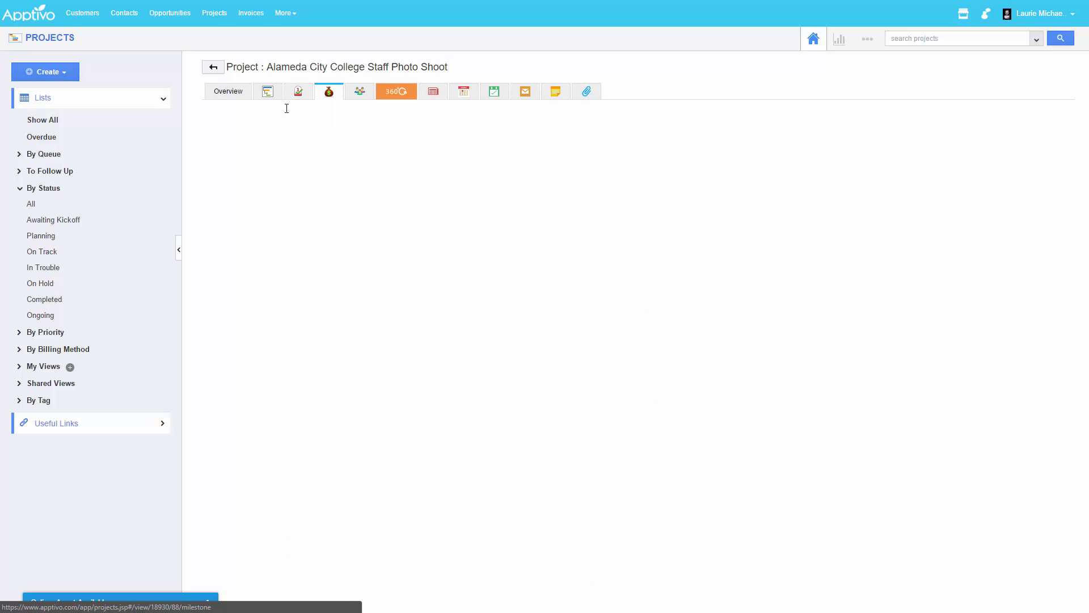
pyautogui.click(297, 94)
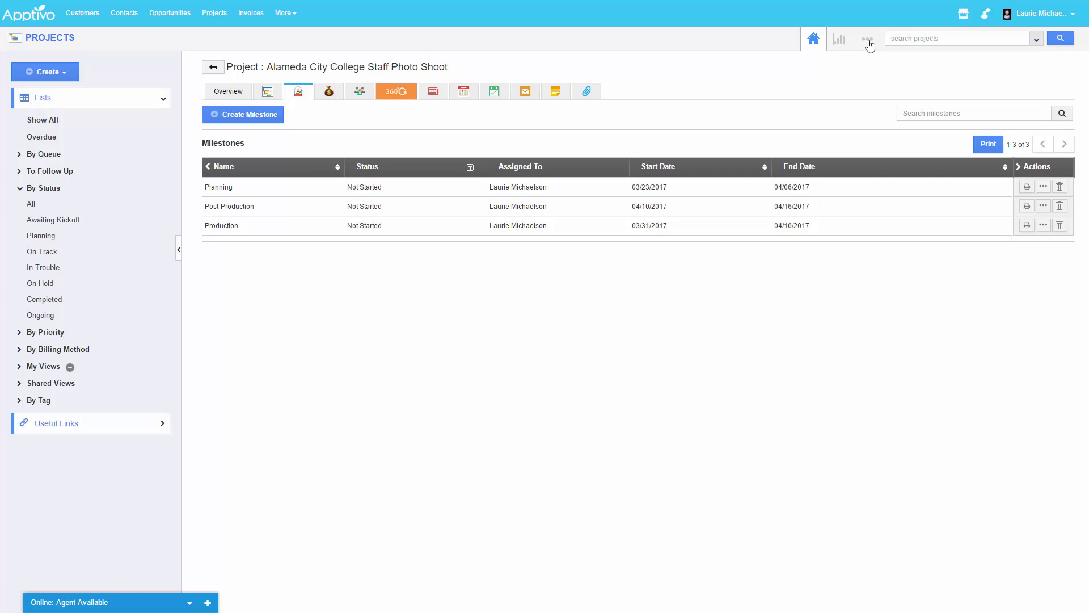
pyautogui.click(227, 92)
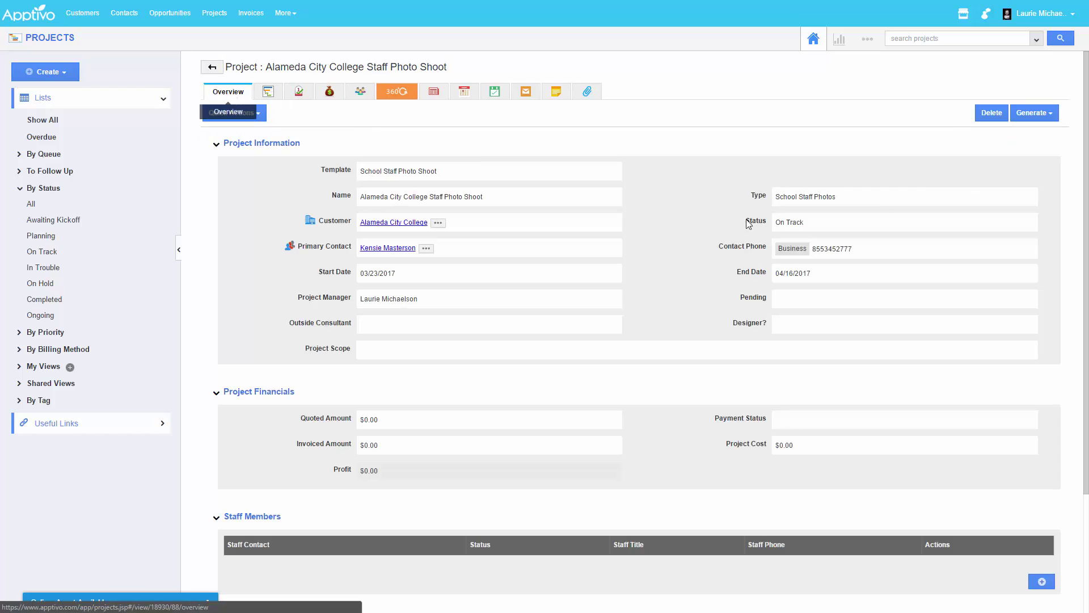
pyautogui.click(1051, 114)
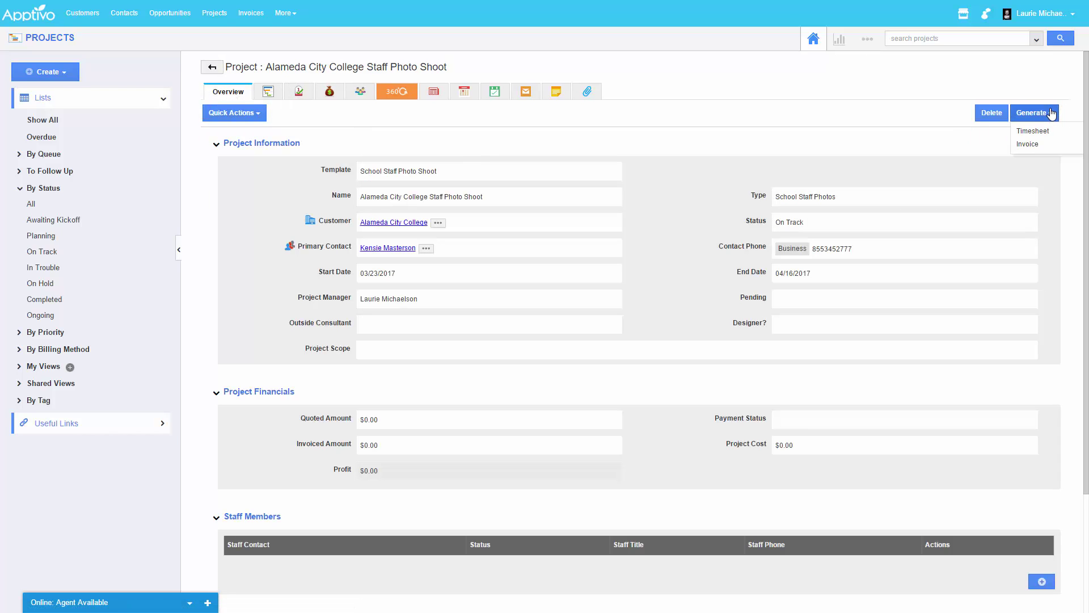
# Step: Begin generating an invoice from the project and set the task status filter back to All
pyautogui.click(1037, 149)
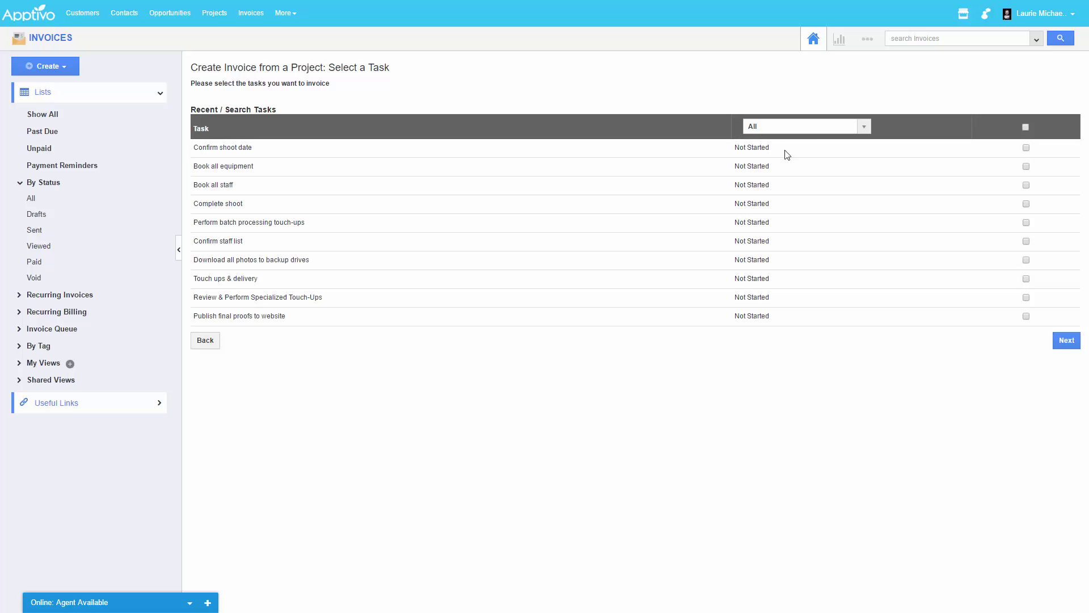
pyautogui.click(814, 130)
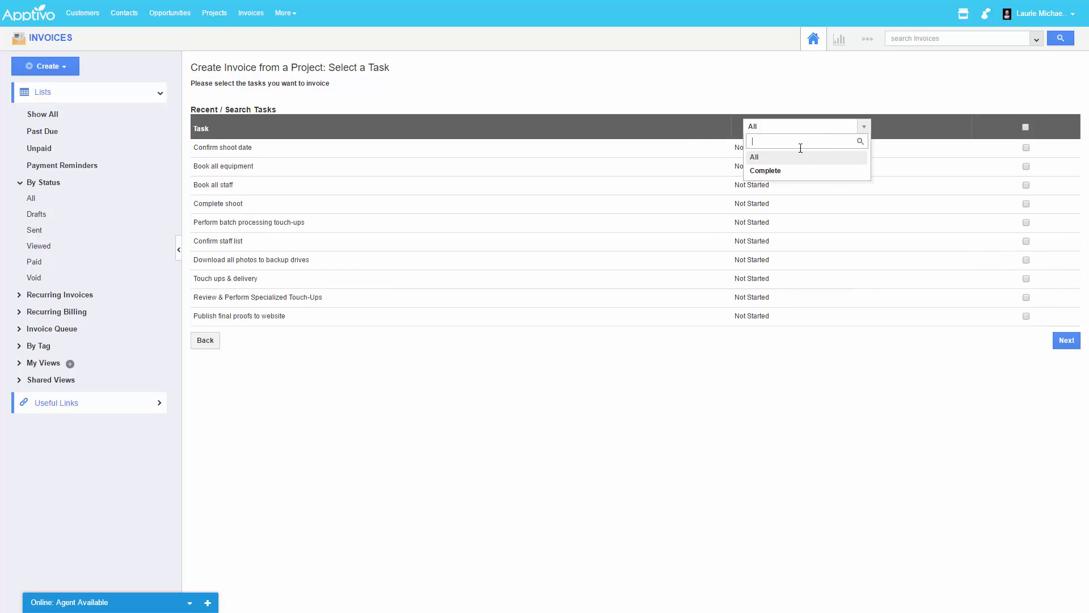
pyautogui.click(769, 173)
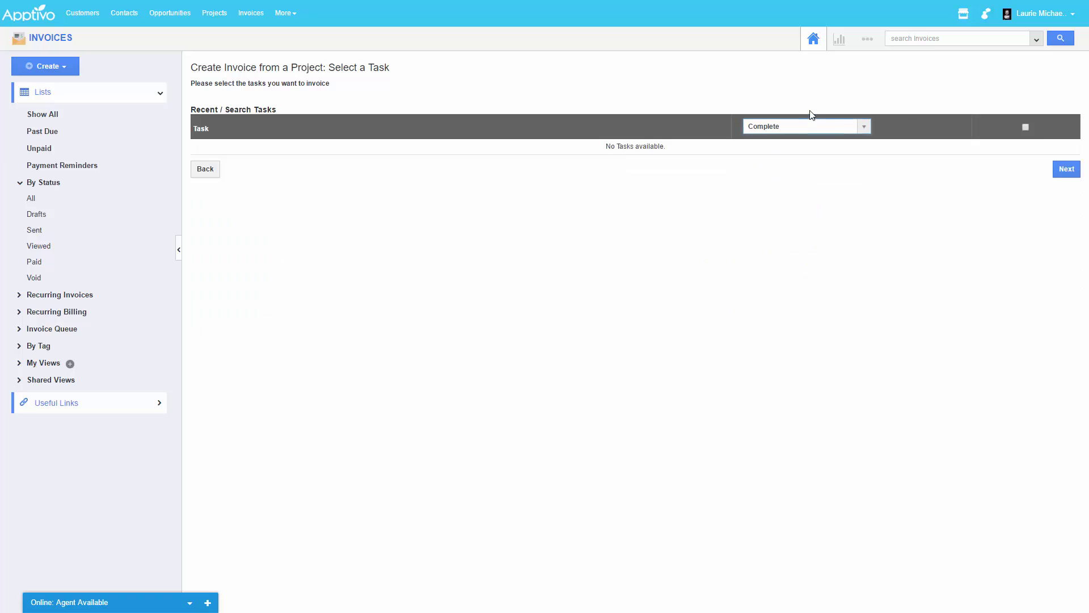
pyautogui.click(811, 127)
pyautogui.click(794, 159)
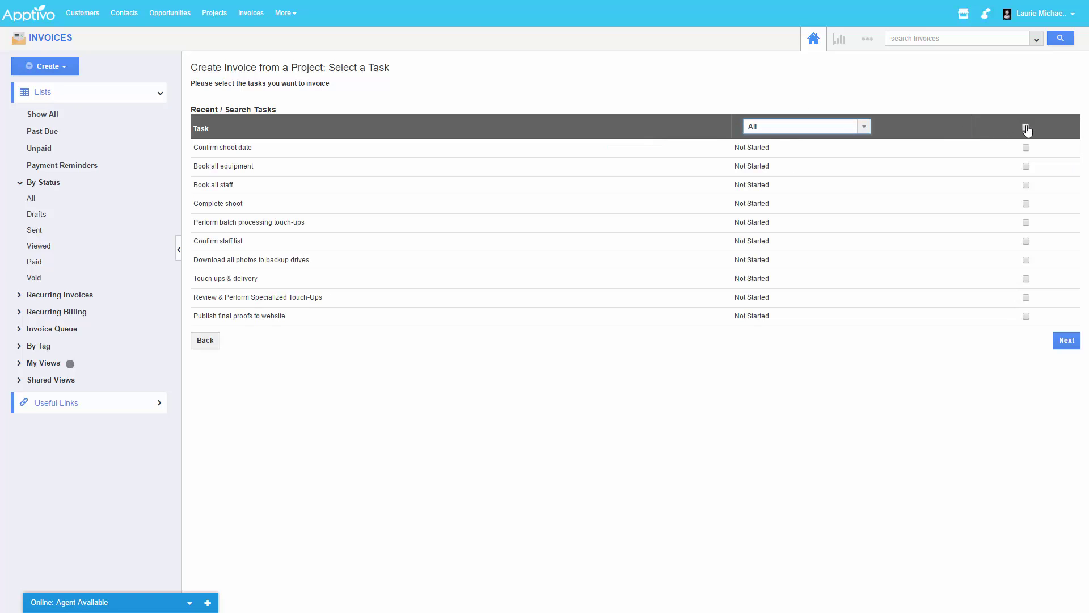
# Step: Select all ten tasks and continue without marking them as complete
pyautogui.click(1026, 127)
pyautogui.click(1065, 340)
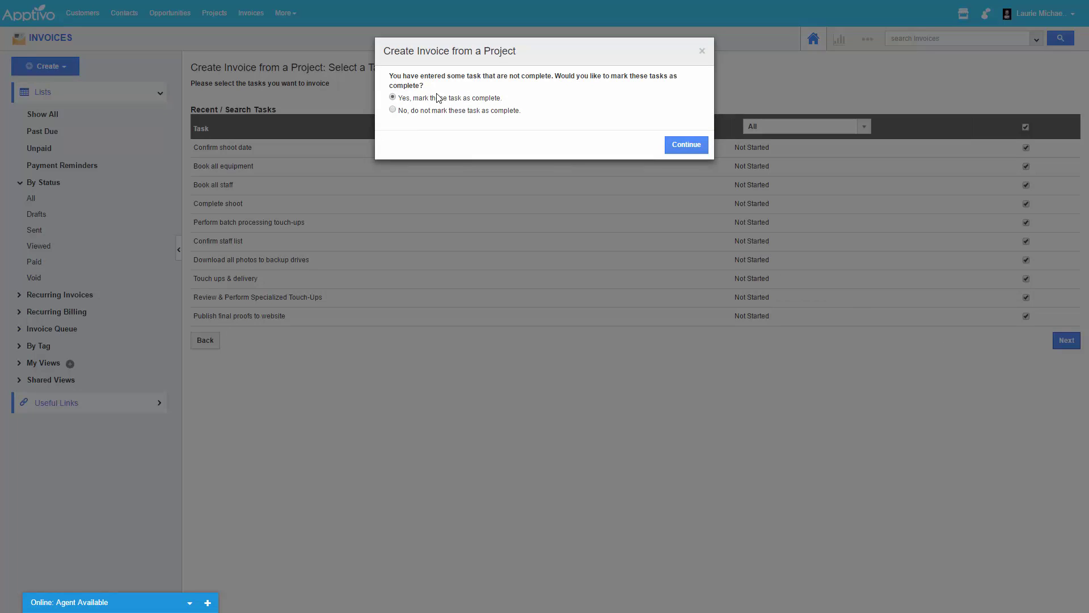
pyautogui.click(392, 110)
pyautogui.click(685, 145)
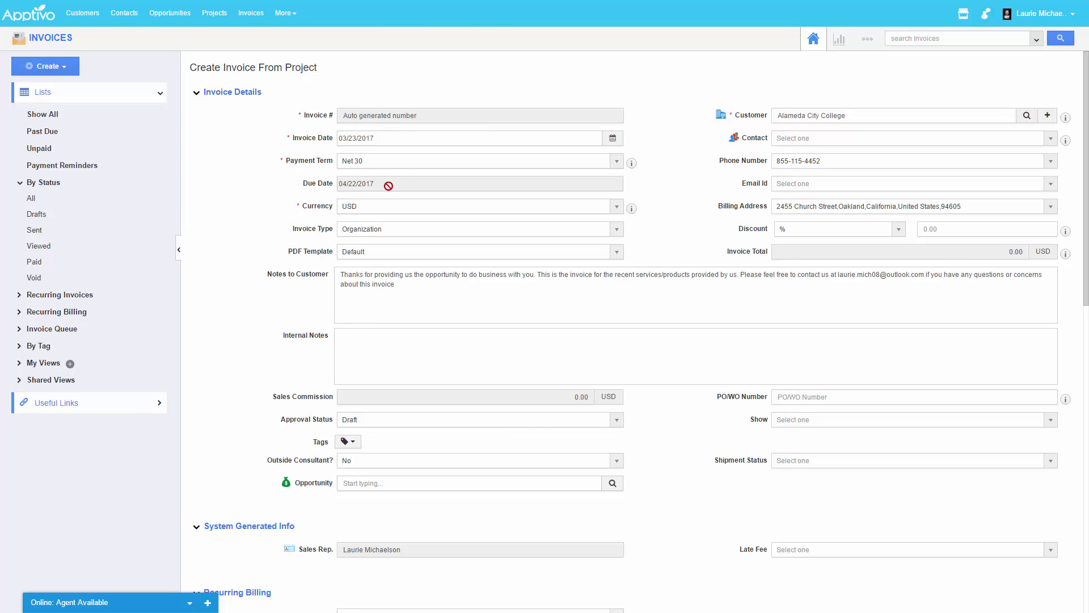
# Step: Review the ten invoice task lines totalling 31140.00 USD and add a note on Touch ups & delivery
pyautogui.scroll(-1, 651, 244)
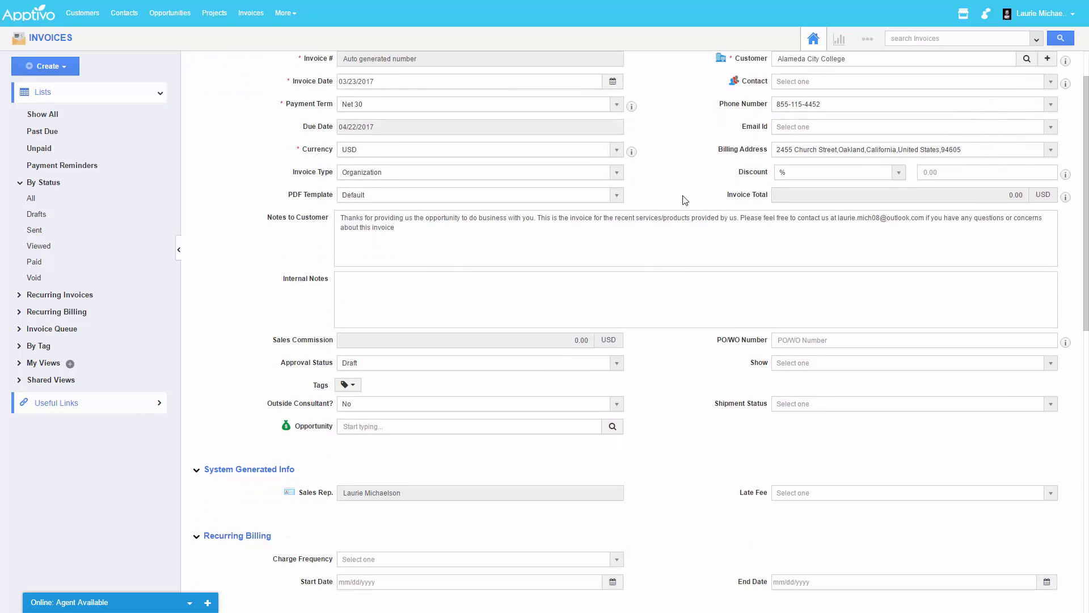
pyautogui.scroll(-3, 706, 147)
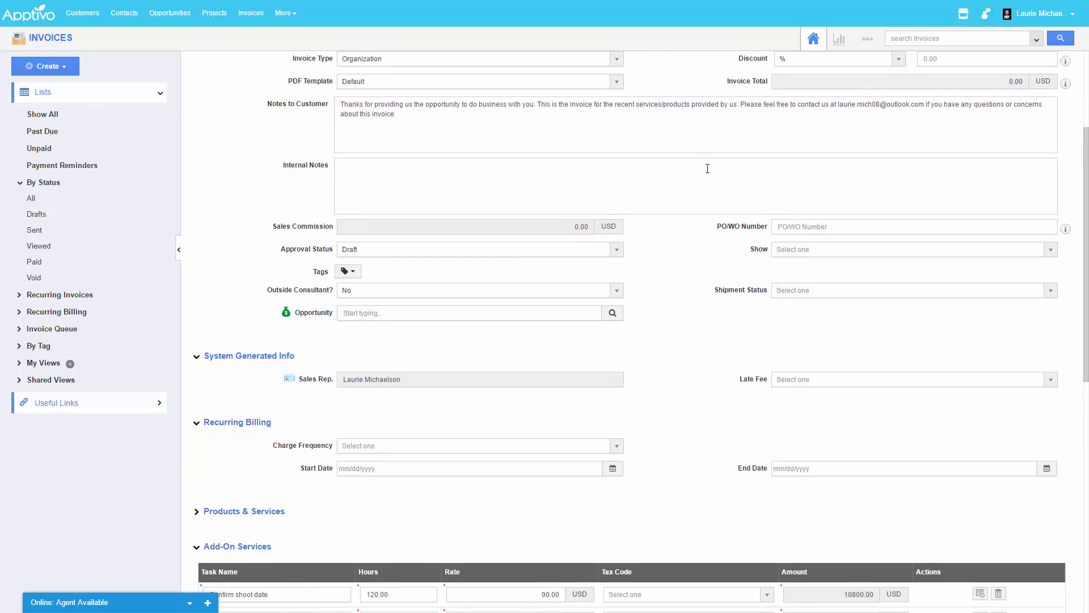
pyautogui.scroll(-1, 706, 177)
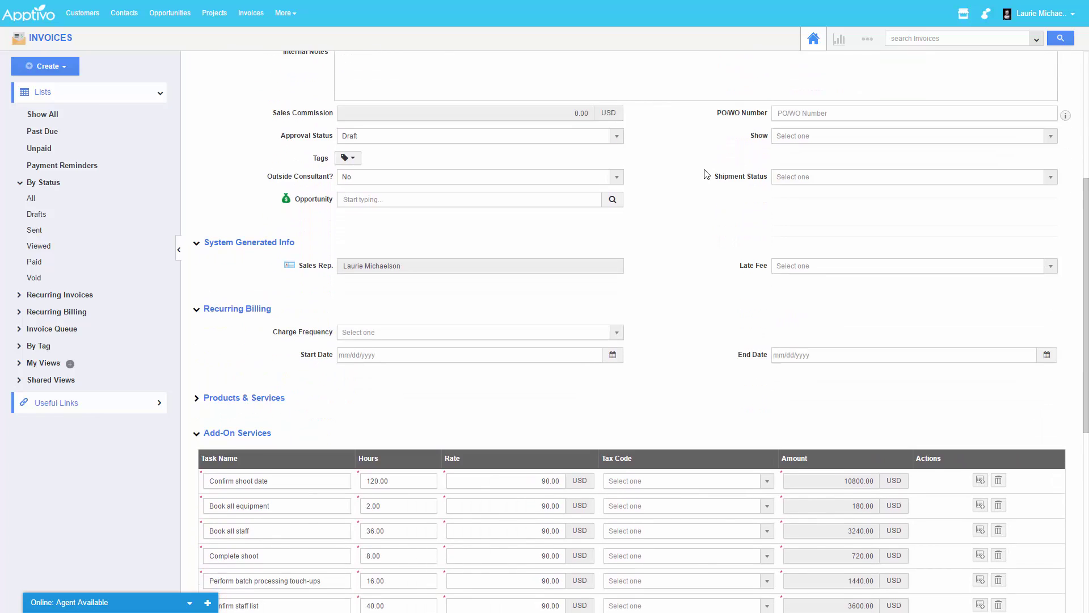
pyautogui.scroll(-4, 707, 175)
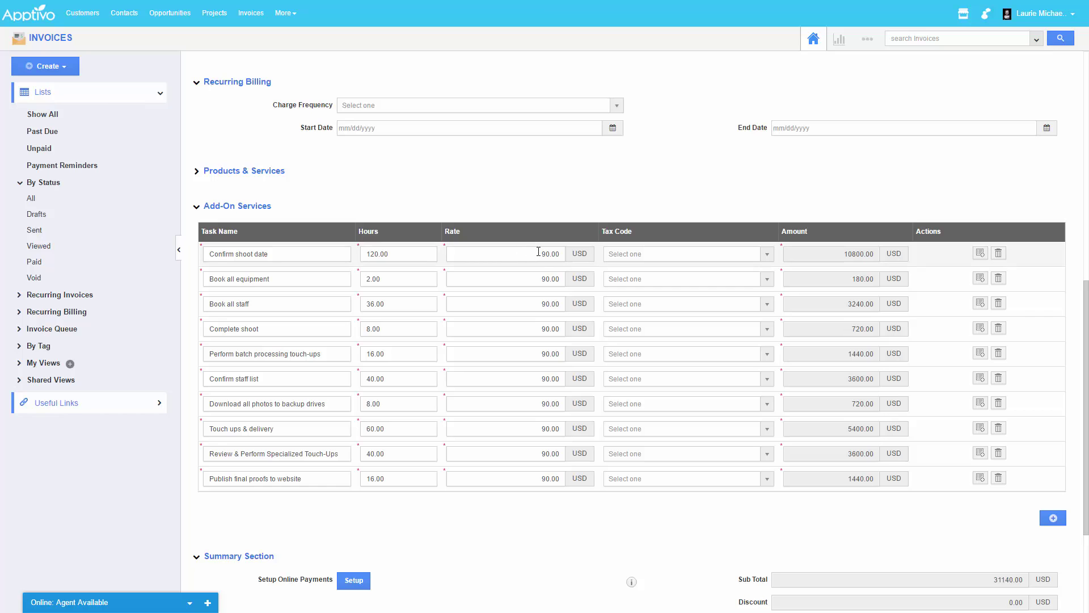
pyautogui.scroll(-1, 510, 311)
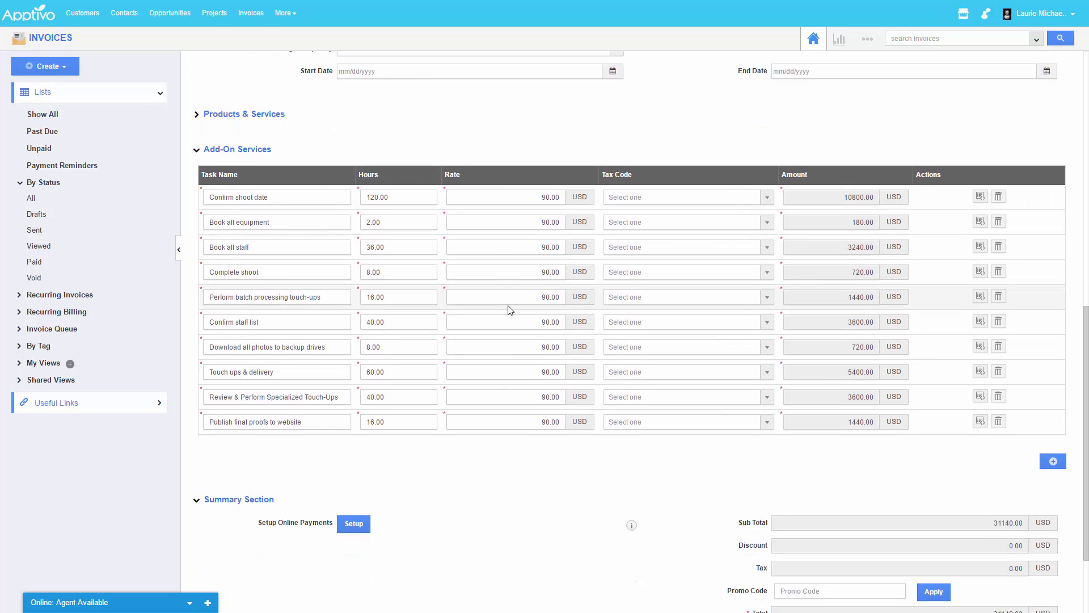
pyautogui.scroll(-1, 510, 311)
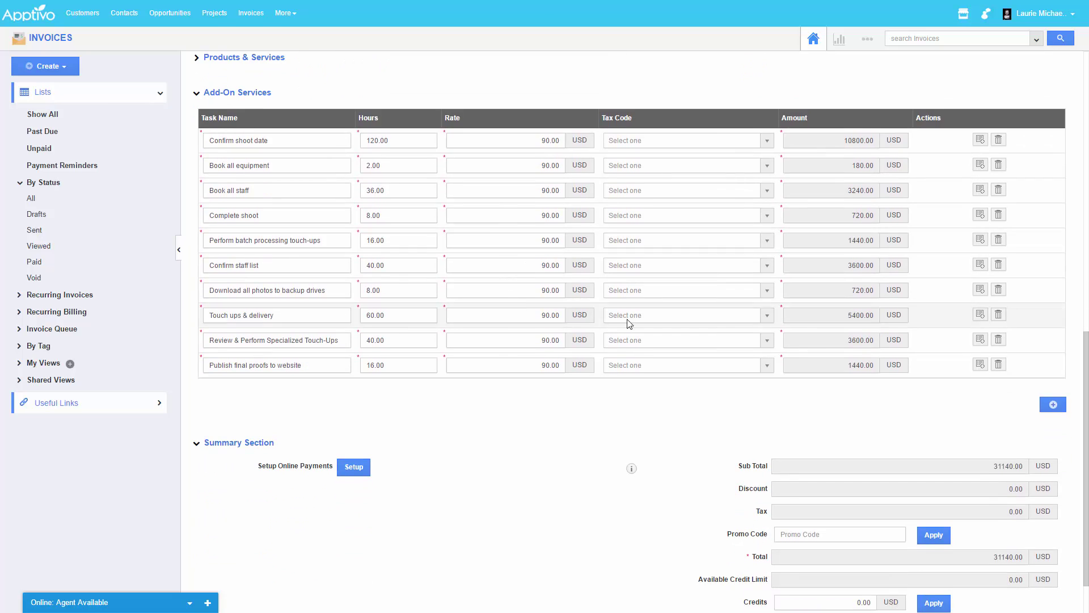
pyautogui.doubleClick(553, 315)
pyautogui.doubleClick(373, 316)
pyautogui.click(981, 314)
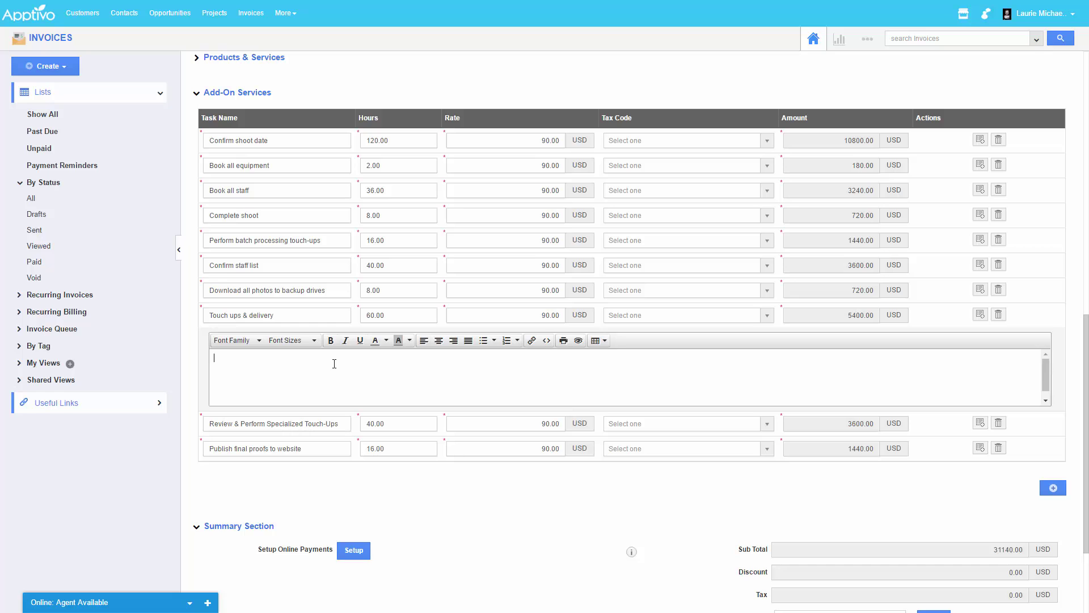
pyautogui.scroll(-3, 547, 340)
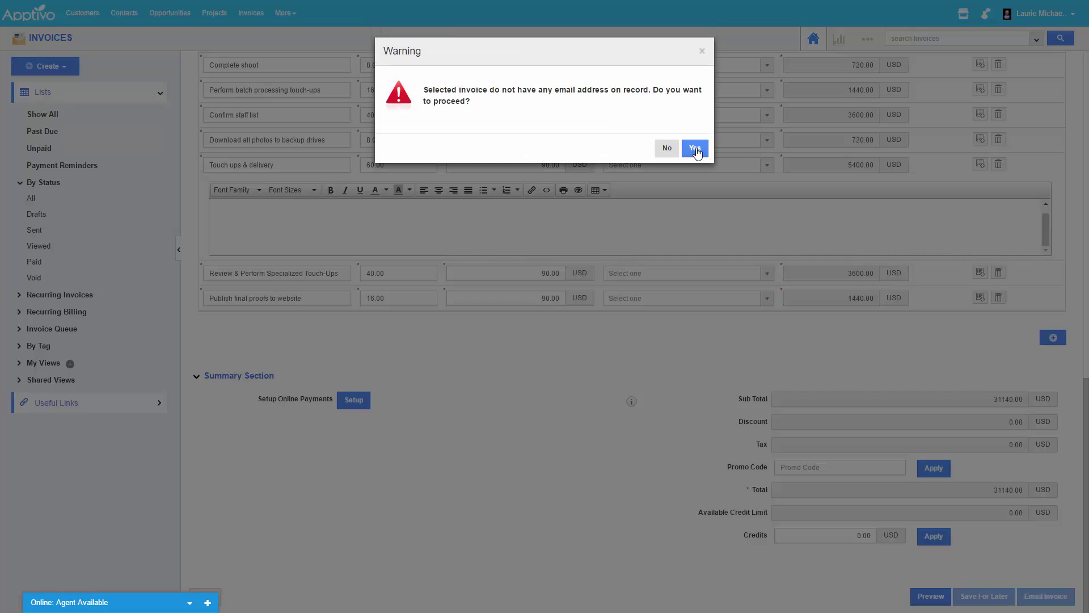
# Step: Confirm emailing without an address on record and open the attached invoice-1076.pdf
pyautogui.click(693, 148)
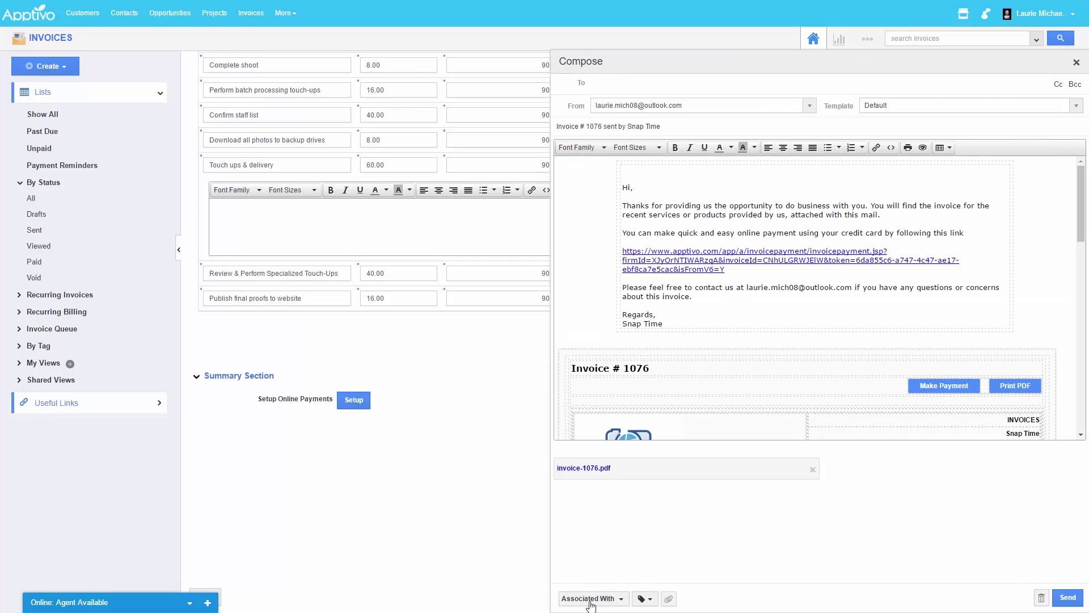
pyautogui.click(594, 471)
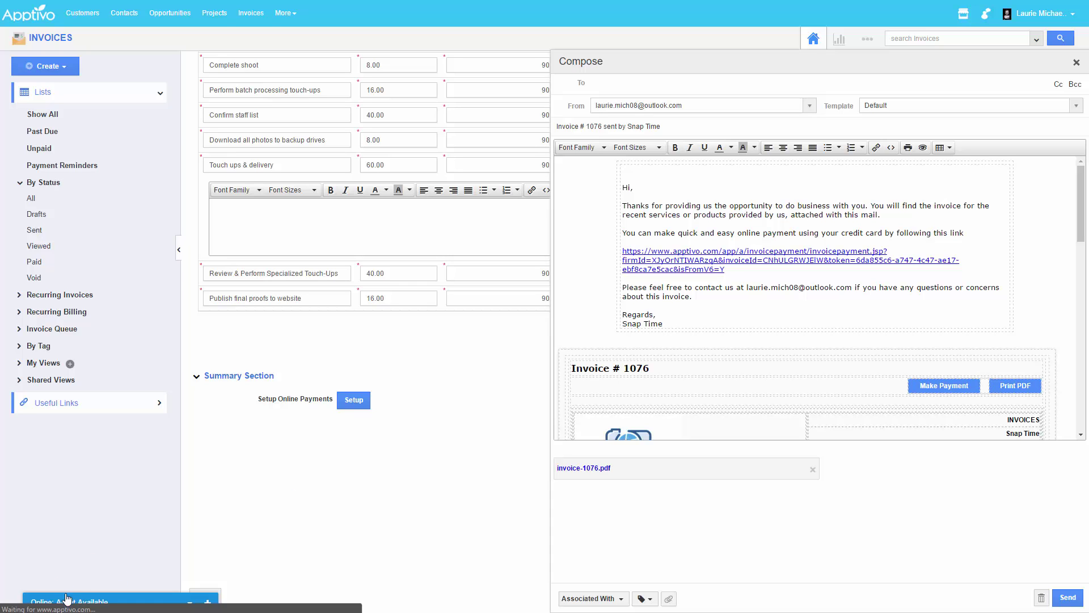
pyautogui.click(83, 602)
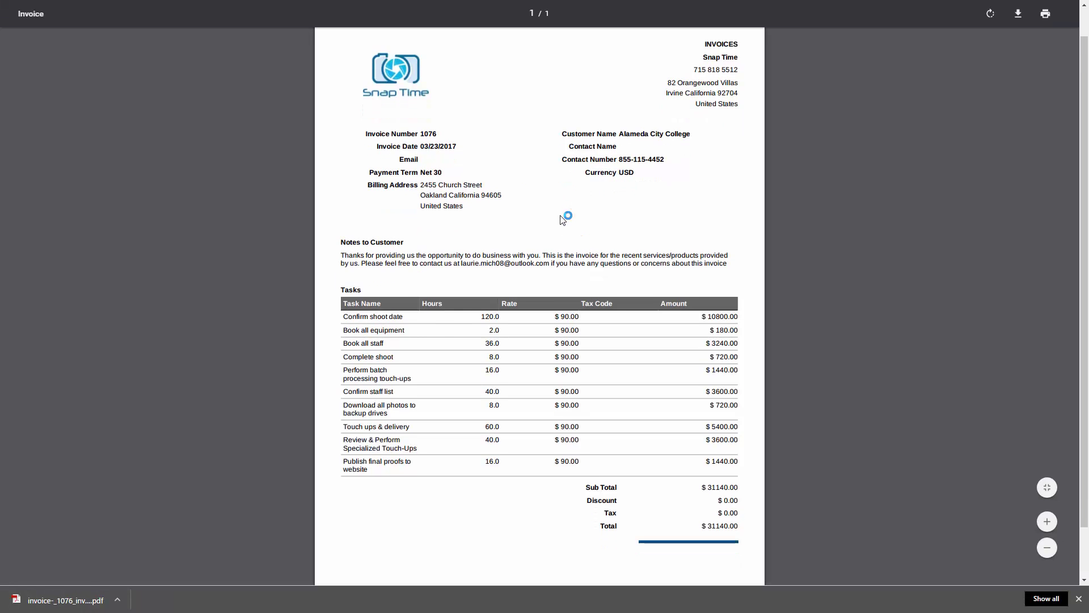
# Step: Scroll through the invoice 1076 PDF to check its tasks and $31140.00 total
pyautogui.scroll(-1, 561, 204)
pyautogui.scroll(1, 510, 171)
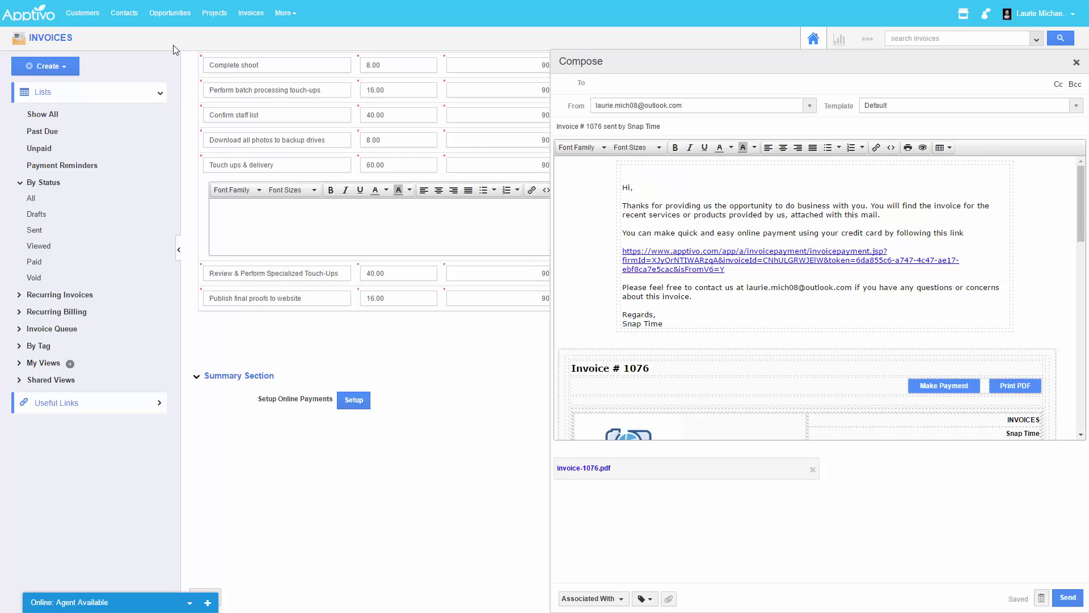
# Step: Run the Projects Activities report for All activity types and export it as activity_report (3).xls
pyautogui.click(212, 13)
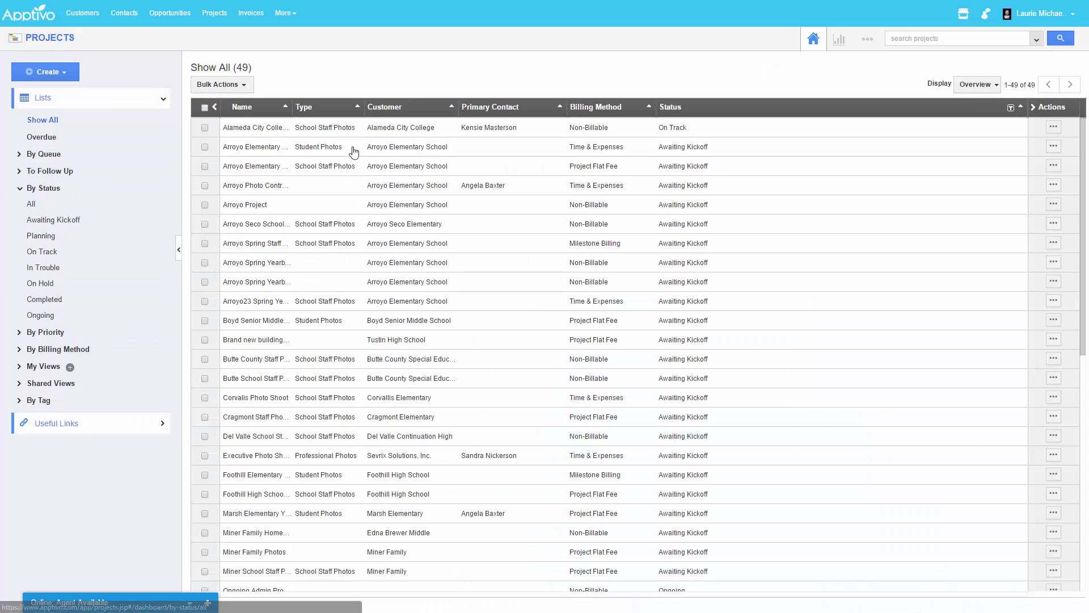
pyautogui.click(843, 41)
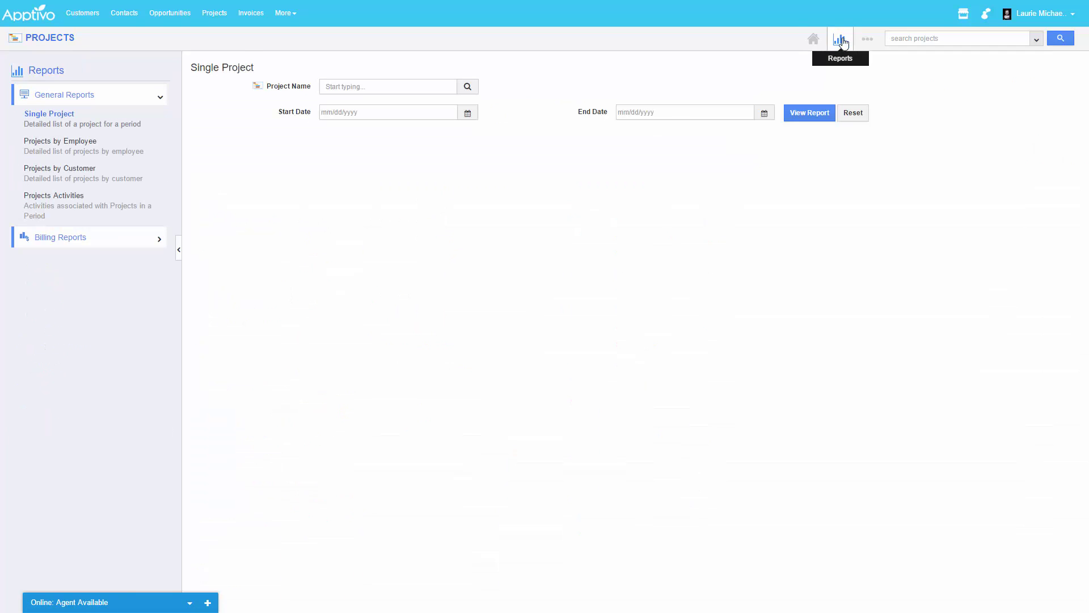
pyautogui.click(57, 199)
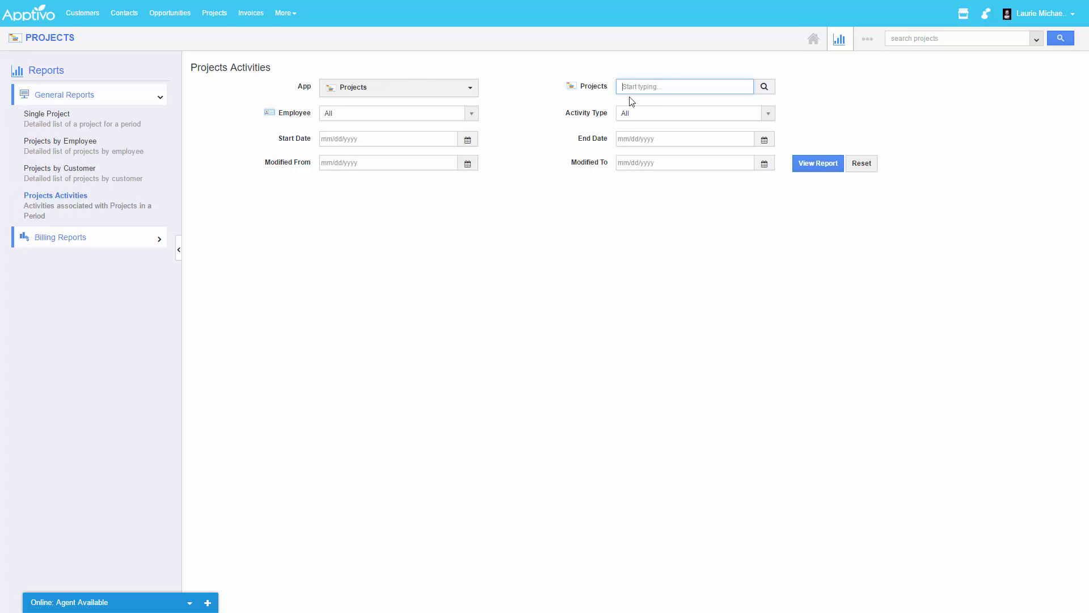
pyautogui.click(629, 114)
pyautogui.click(520, 214)
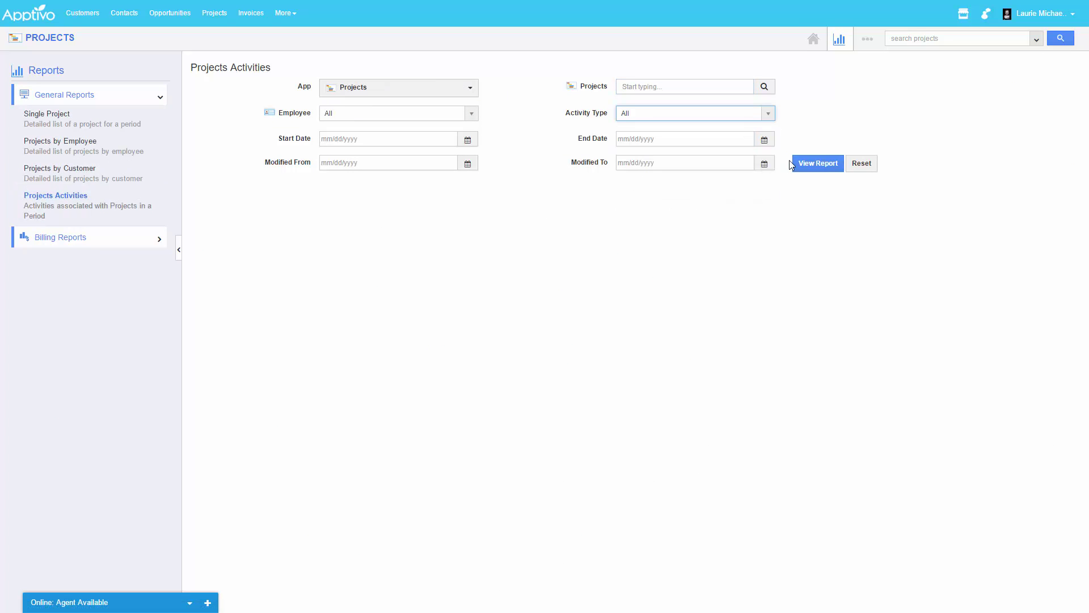
pyautogui.click(794, 164)
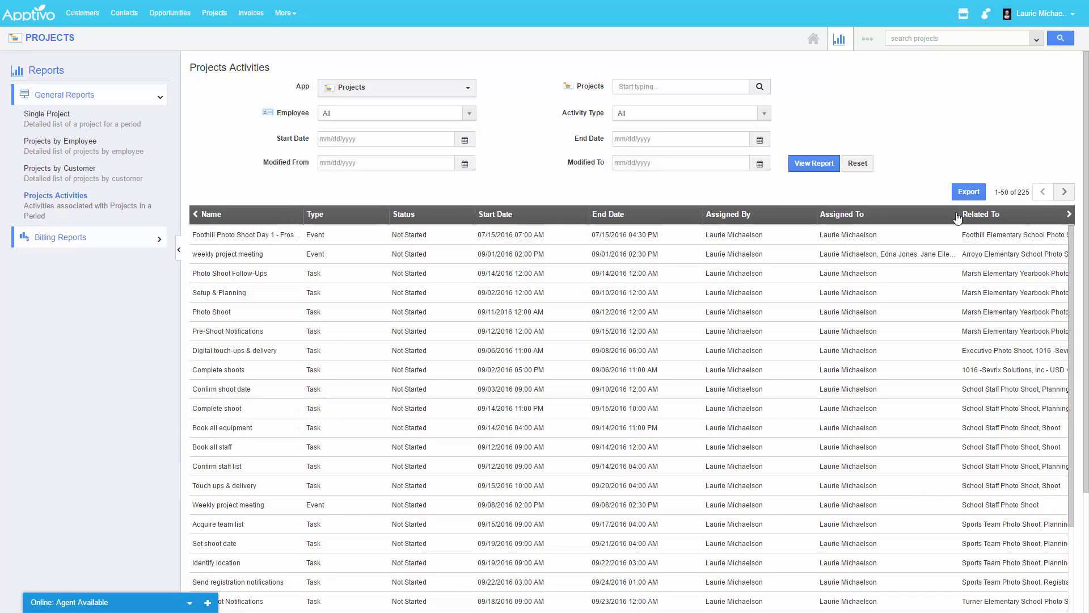
pyautogui.click(968, 190)
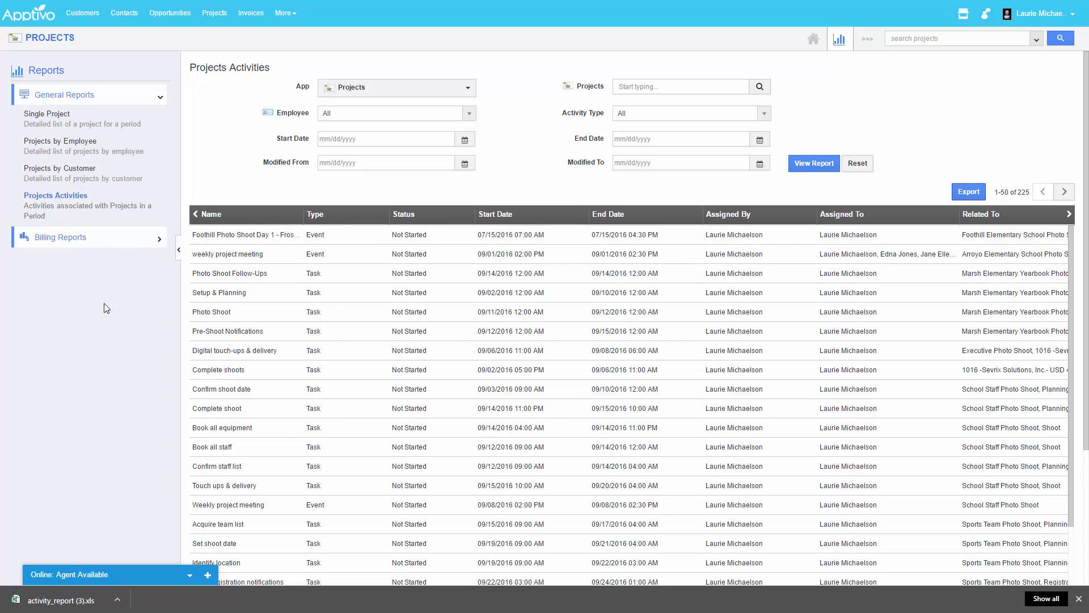
pyautogui.click(101, 237)
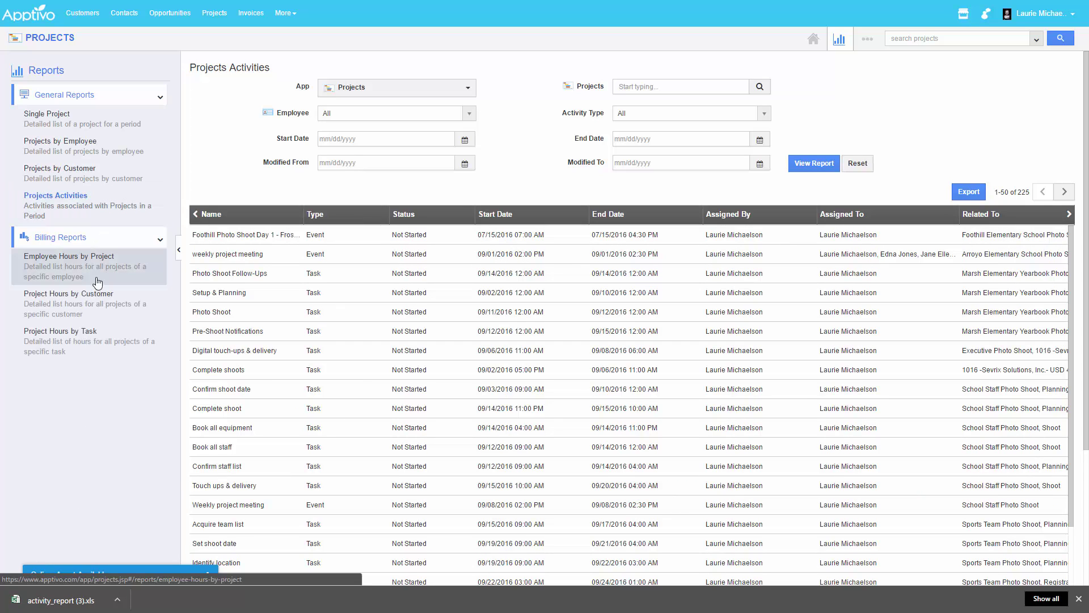
# Step: View Employee Hours by Project, then export Project Hours by Task as projects_export (4).xls and check it in Excel
pyautogui.click(94, 267)
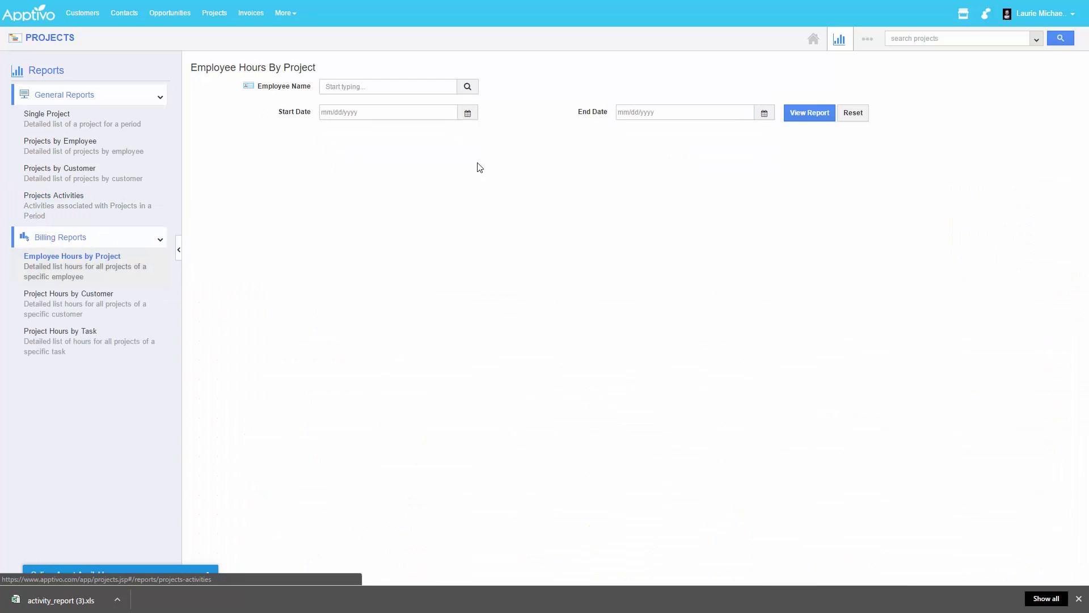
pyautogui.click(823, 113)
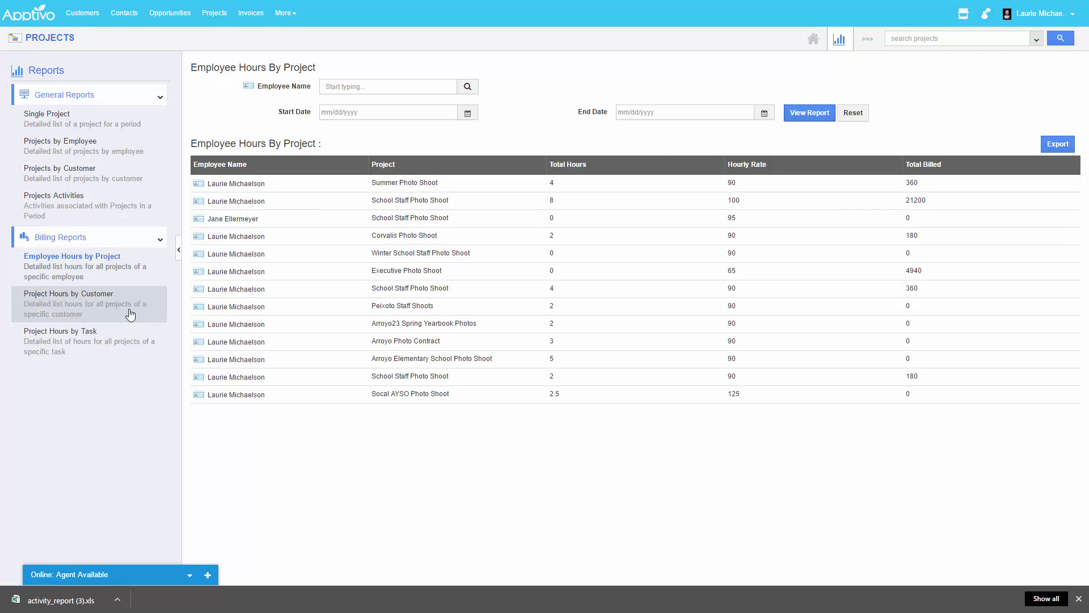
pyautogui.click(62, 338)
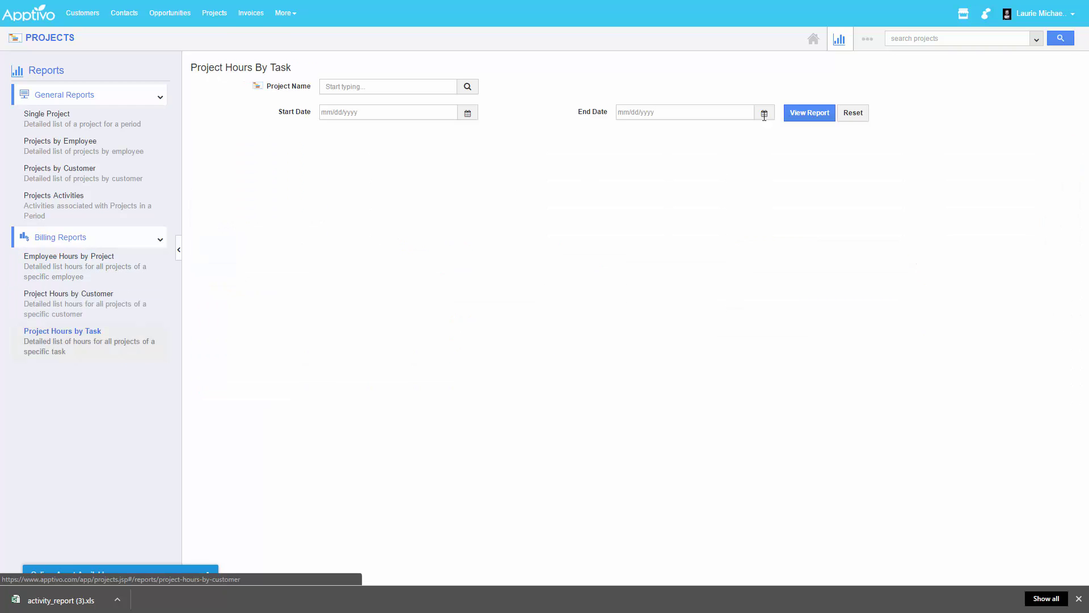
pyautogui.click(817, 113)
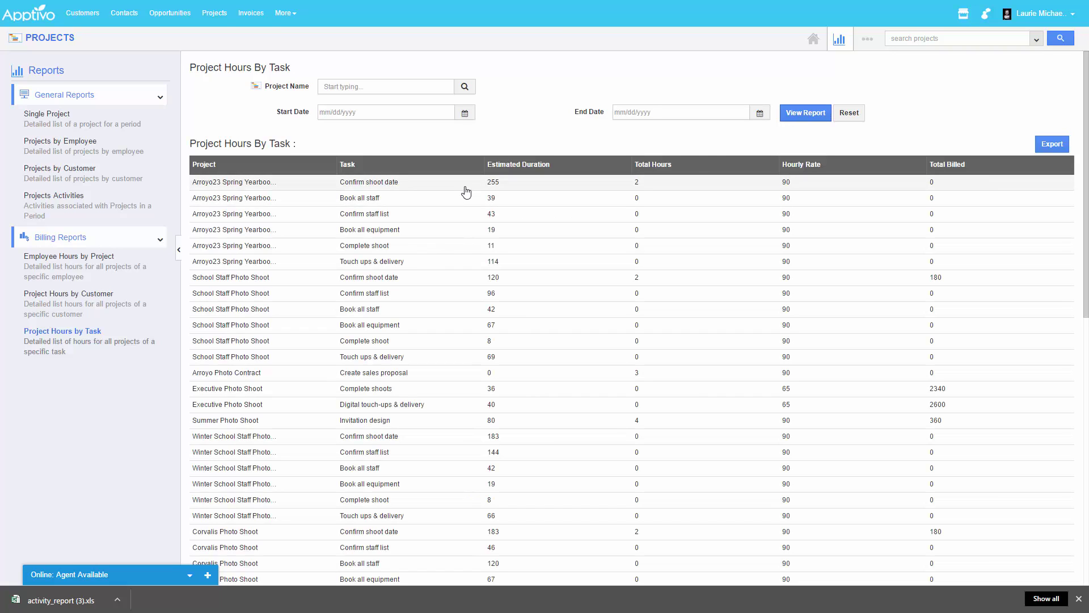
pyautogui.click(1050, 147)
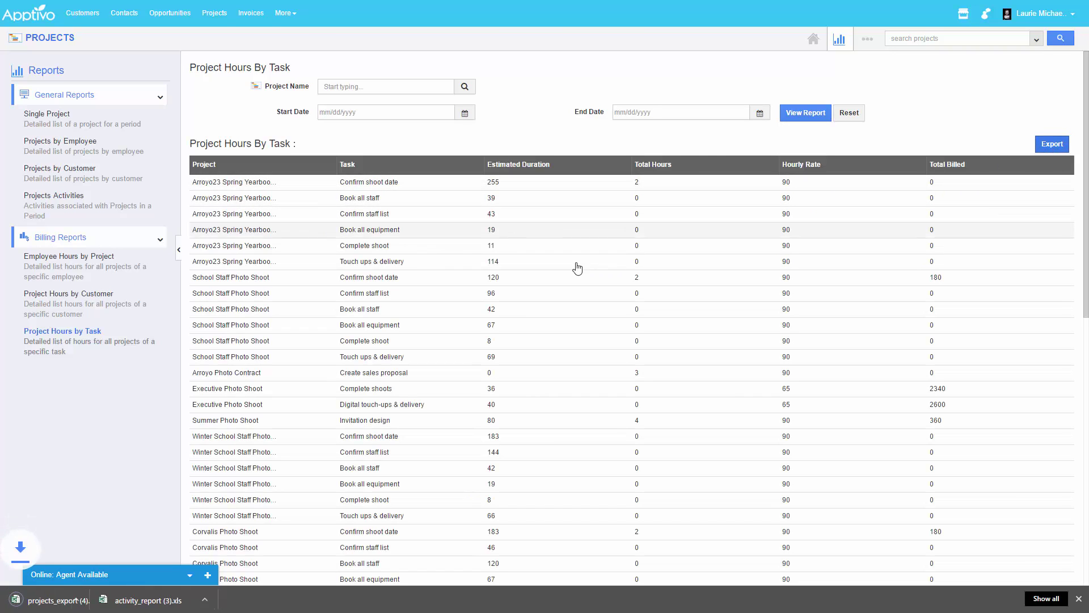
pyautogui.click(78, 607)
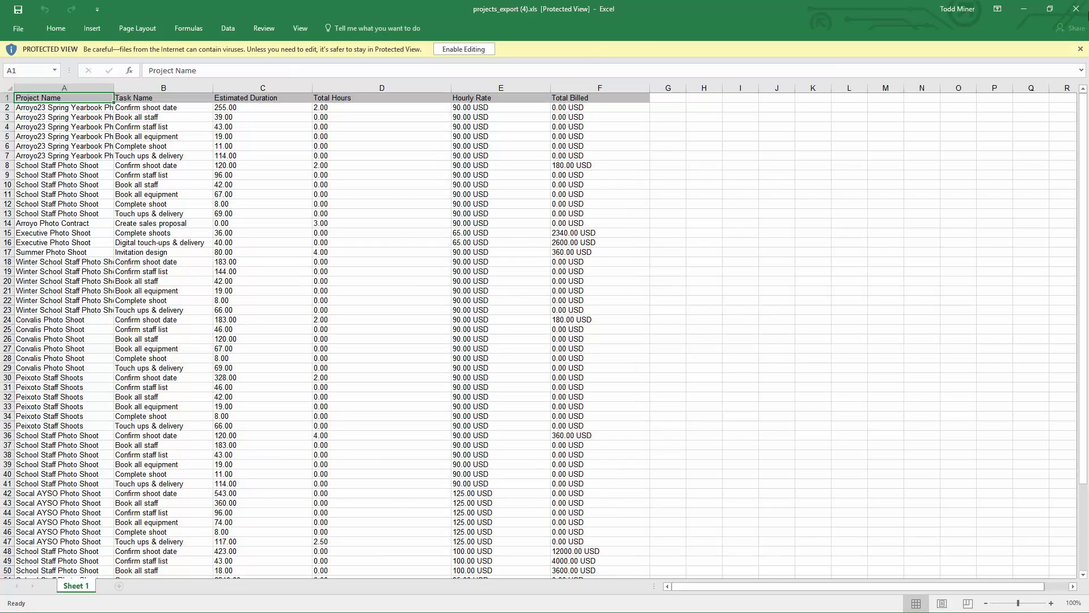
pyautogui.click(1076, 9)
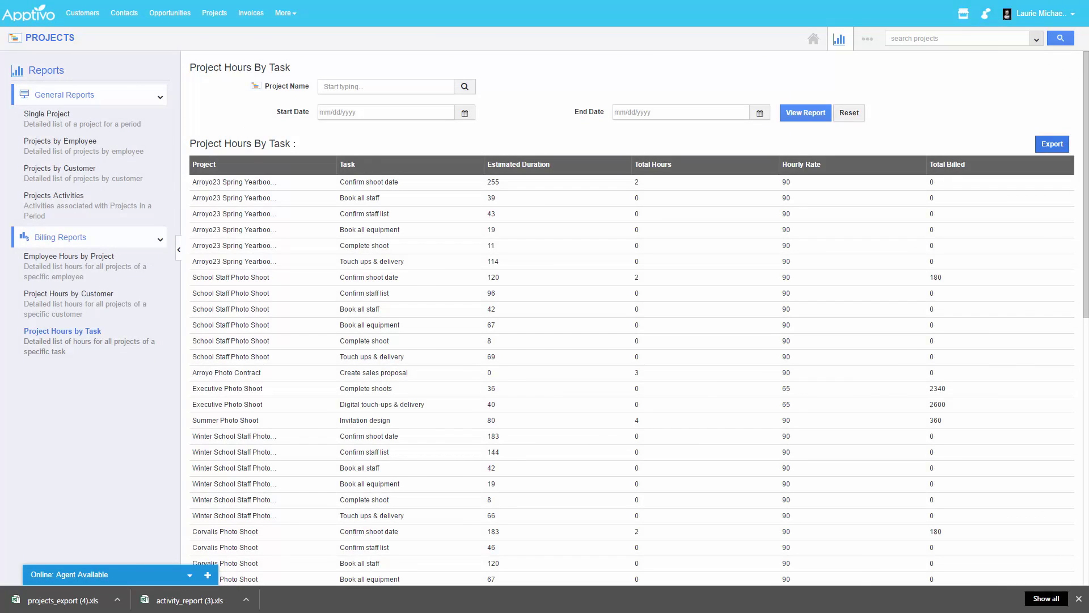